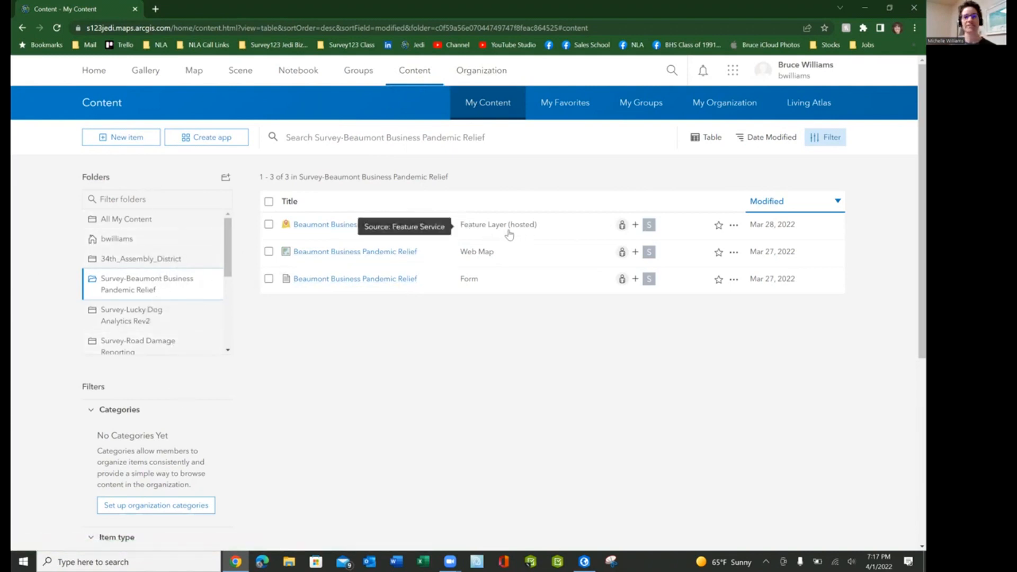
Open the Beaumont Business Pandemic Relief hosted feature layer and export it to a CSV file titled "Beaumont_Business_Pandemic_Relief 2022"
left_click(331, 229)
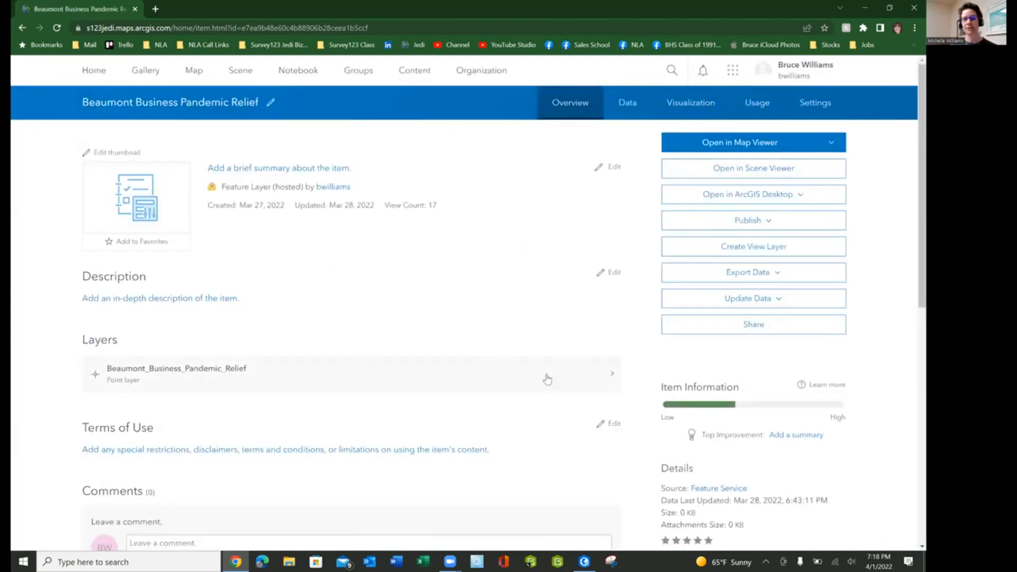
left_click(749, 276)
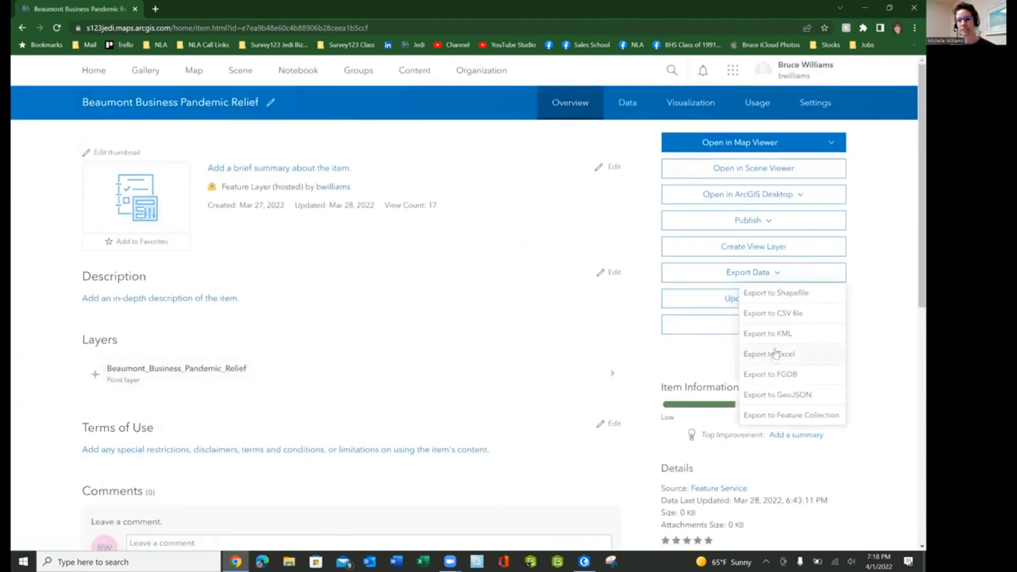
left_click(783, 318)
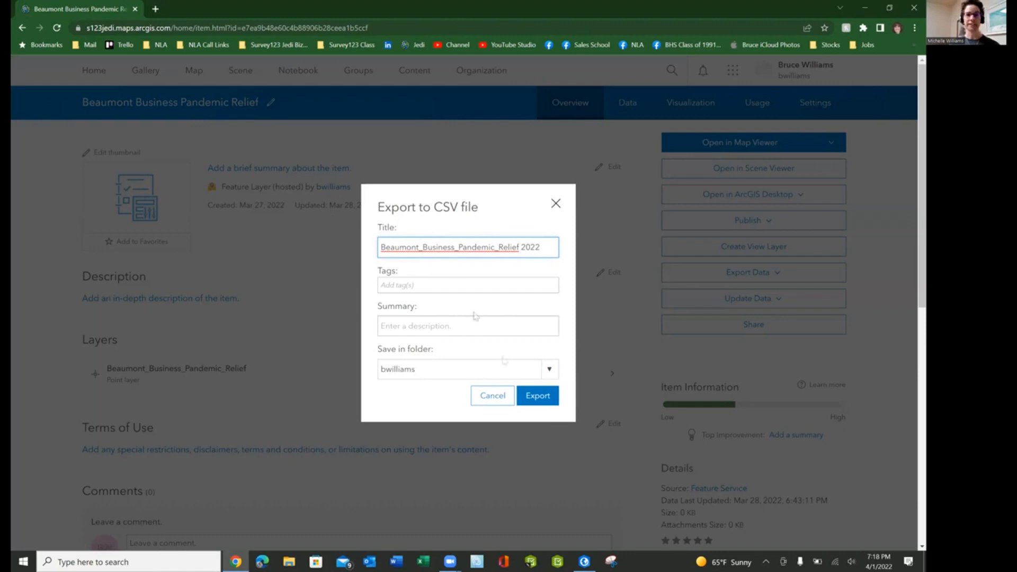
left_click(535, 397)
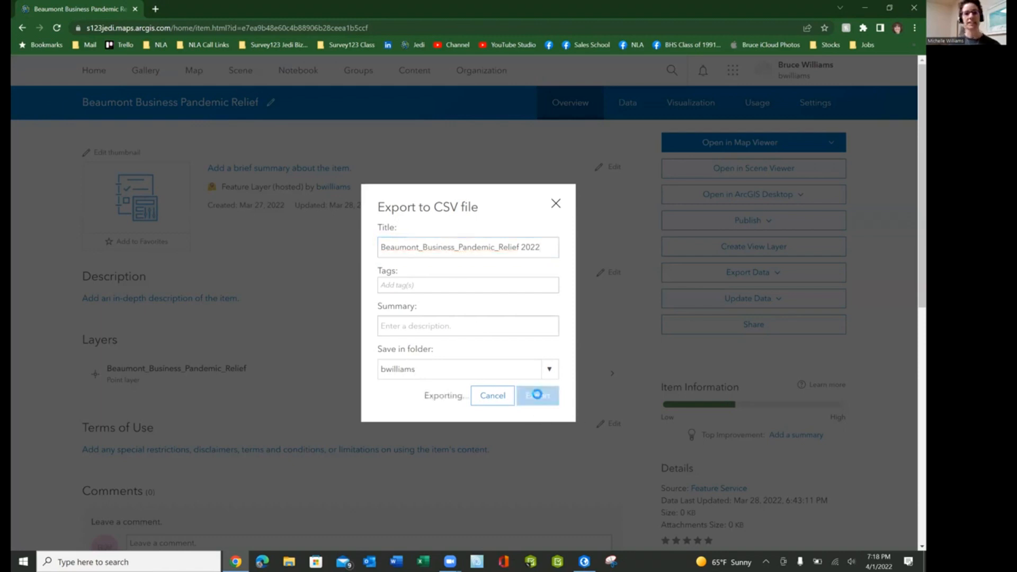
Switch to ArcGIS Pro, close the open Relief 2 project and relaunch the program at its start page
left_click(866, 9)
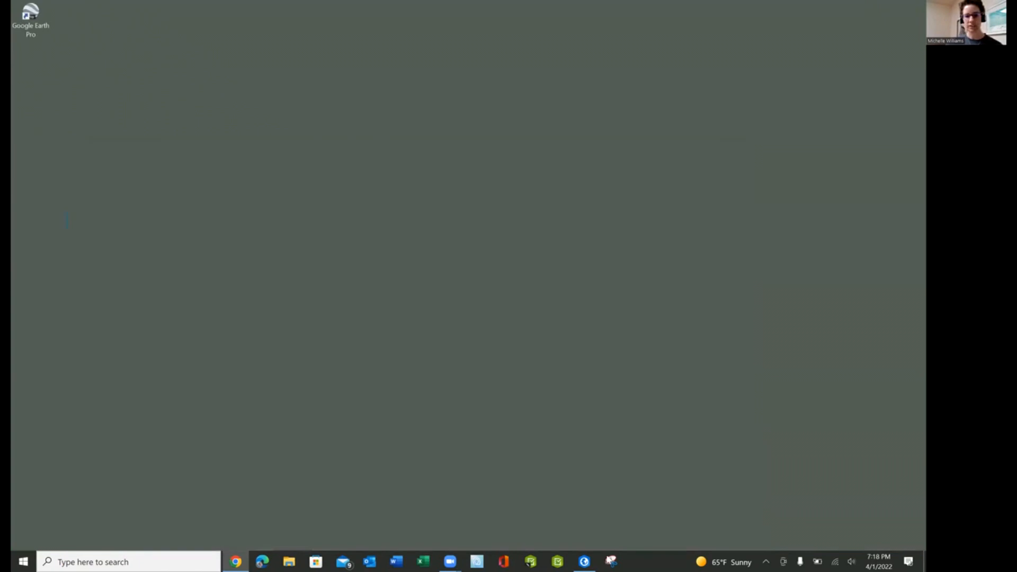
left_click(590, 559)
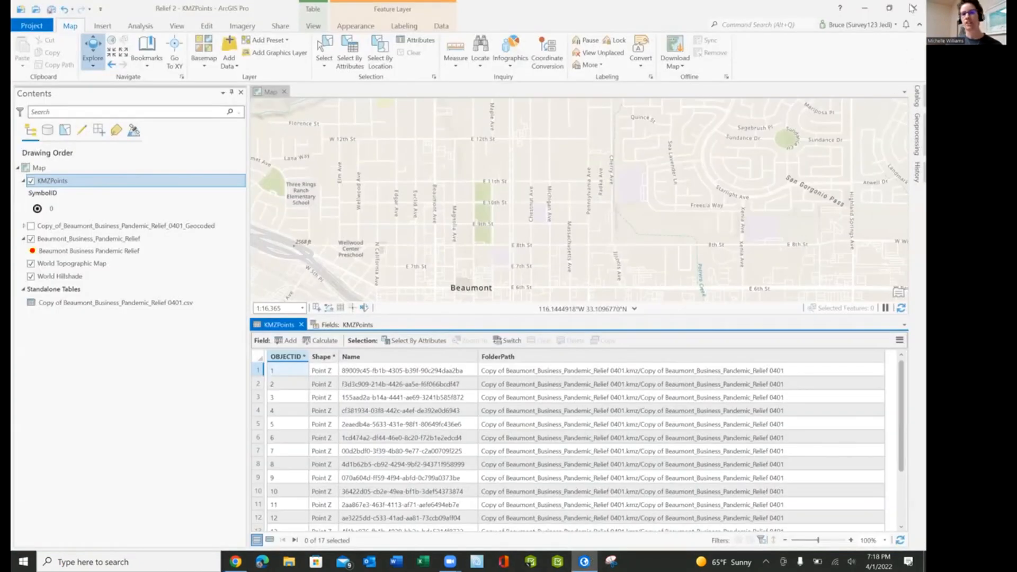
left_click(501, 308)
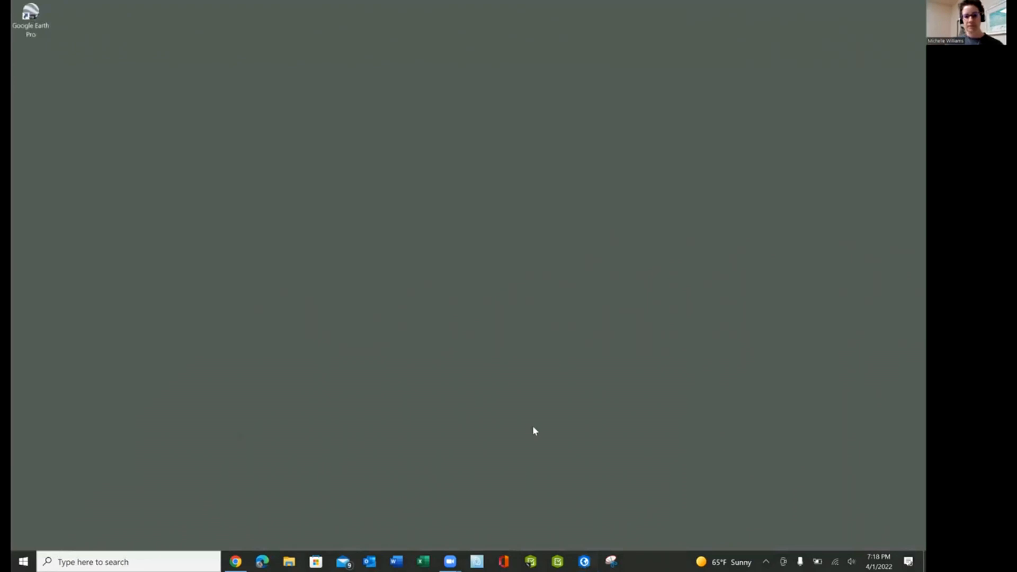
left_click(584, 560)
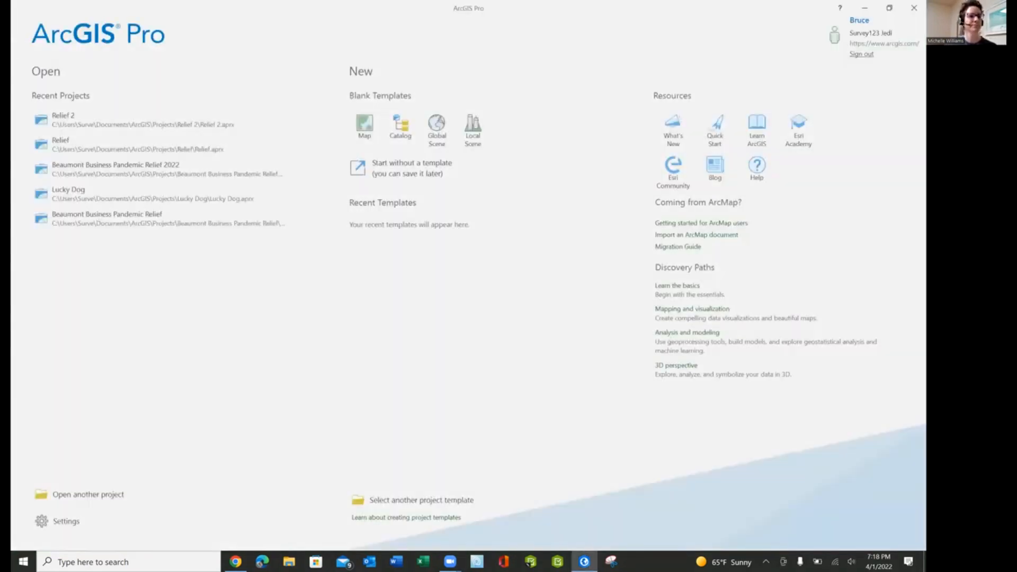
Create a new project from the blank Map template, named "Relief 2021", in its own folder
left_click(371, 119)
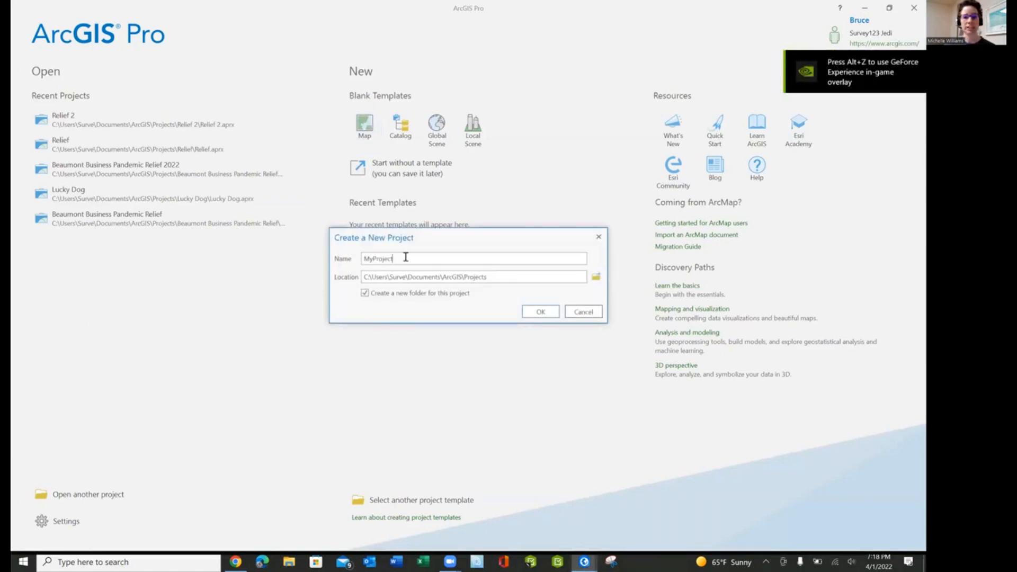
left_click_drag(404, 258, 327, 261)
type("Re")
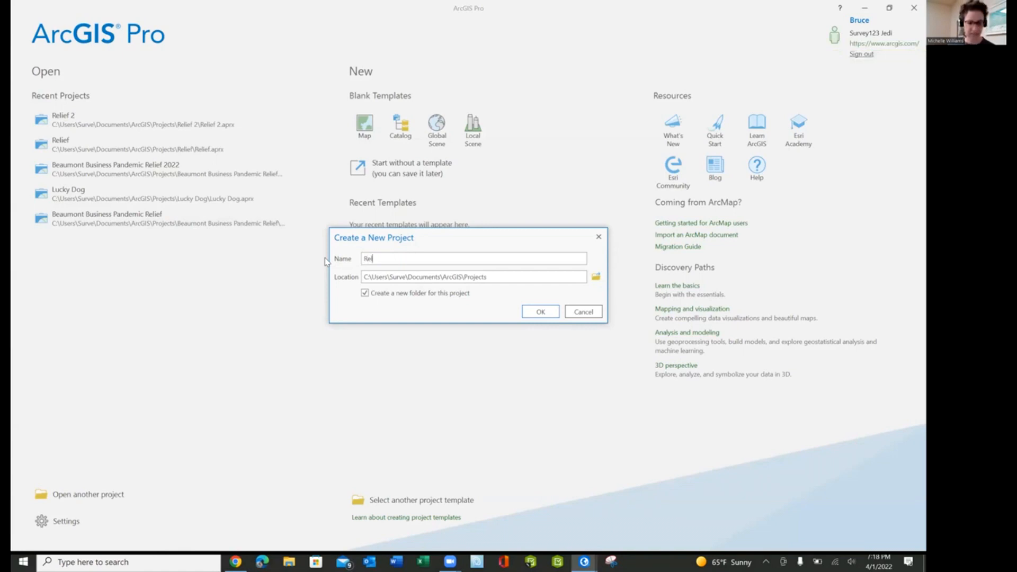
type("lief 2022")
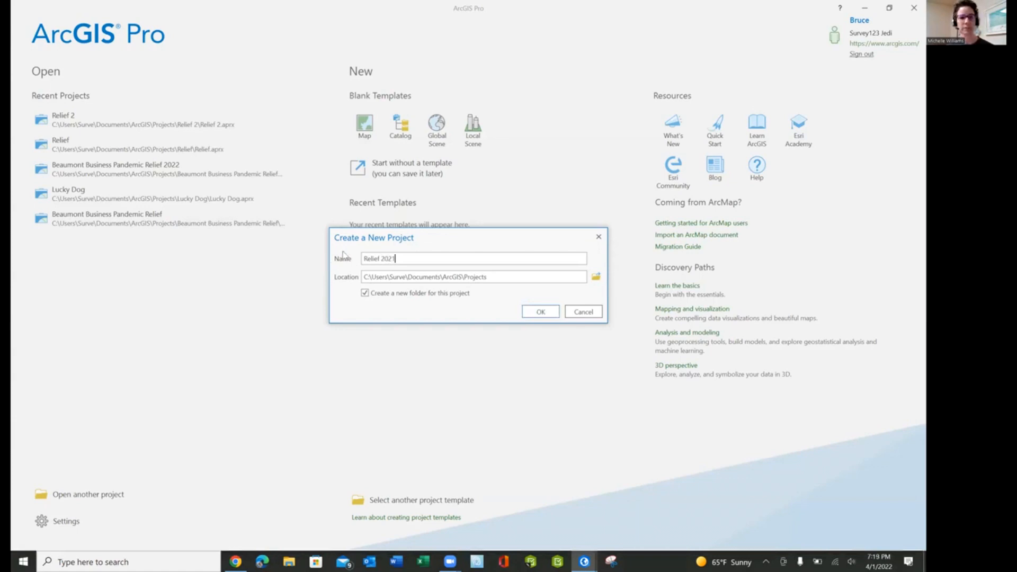
left_click(540, 312)
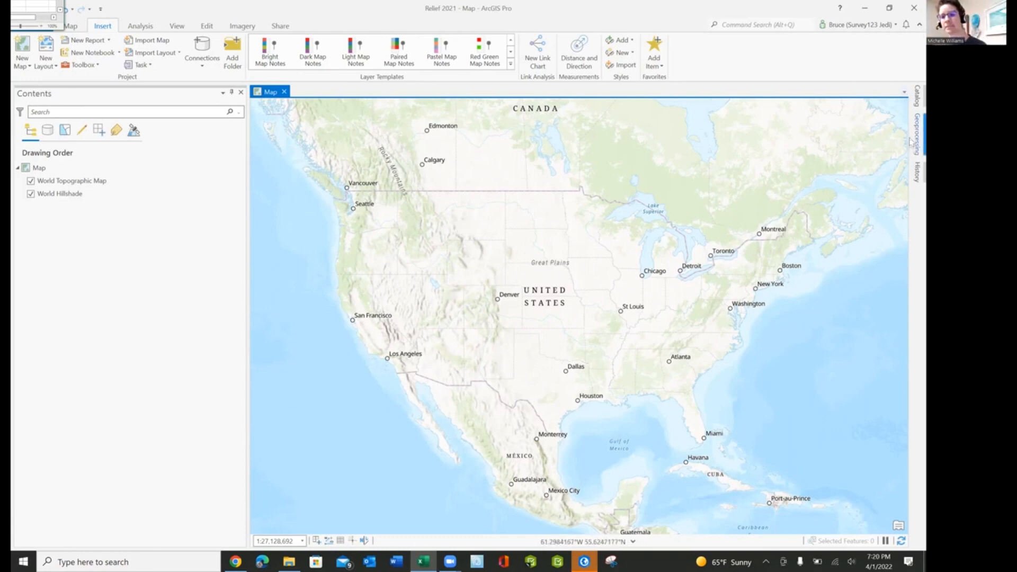
Browse the catalog's portal content and open the folder Survey-Beaumont Business Pandemic Relief
left_click(915, 97)
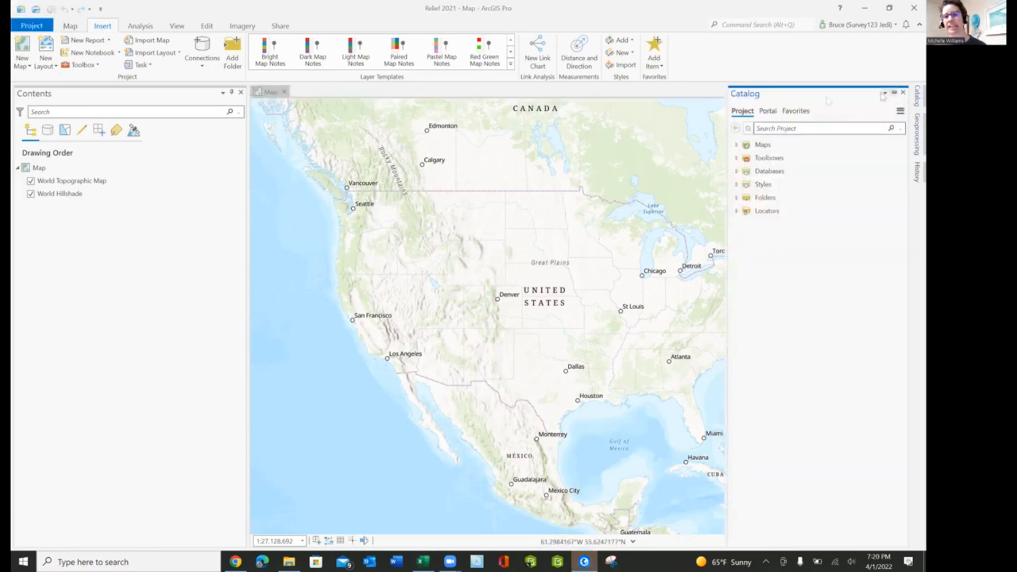
left_click(768, 113)
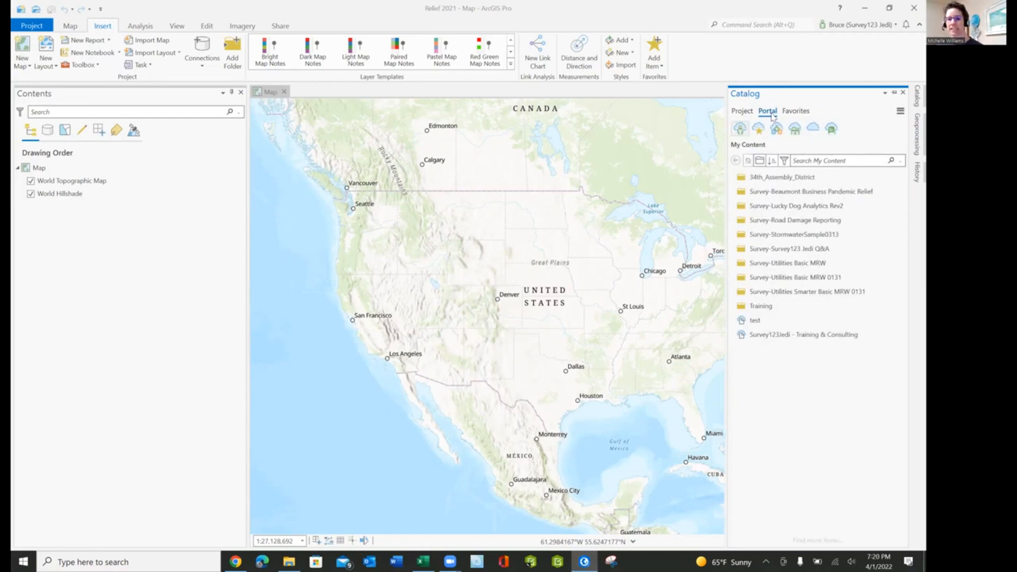
left_click(783, 194)
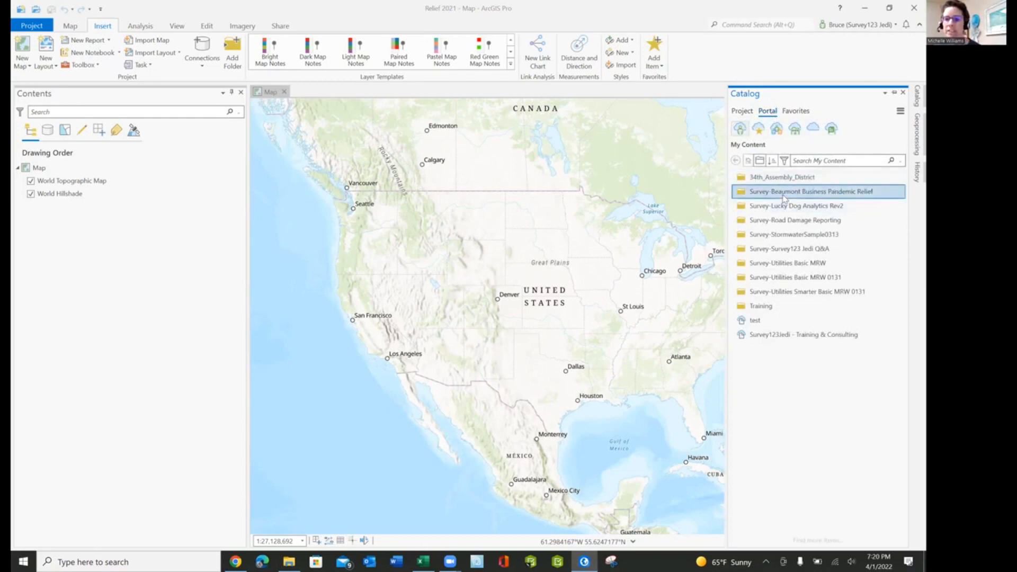
double_click(785, 194)
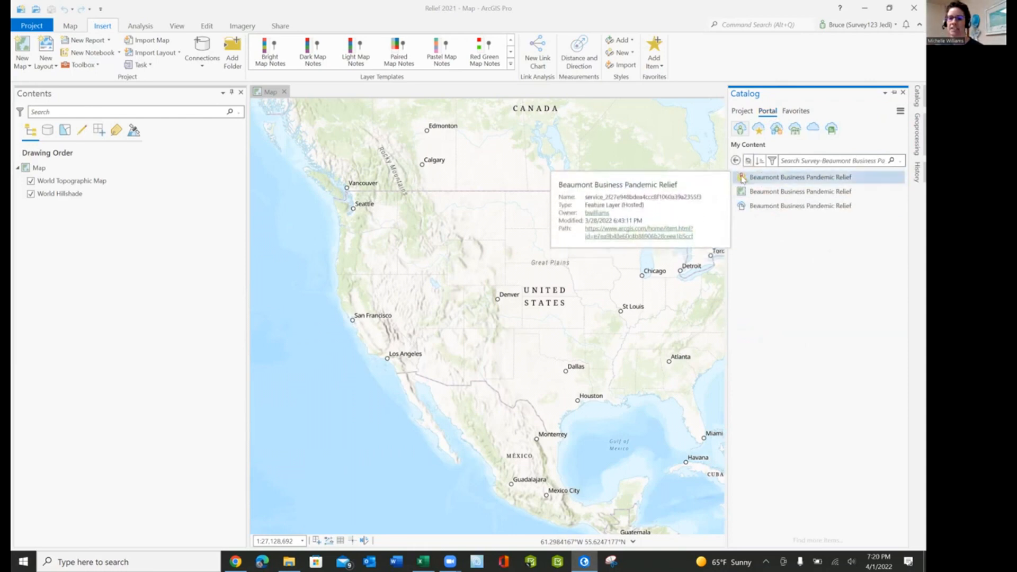
Open the hosted Beaumont Business Pandemic Relief feature layer and add its Beaumont_Business_Pandemic_Relief sublayer to the current map
right_click(765, 181)
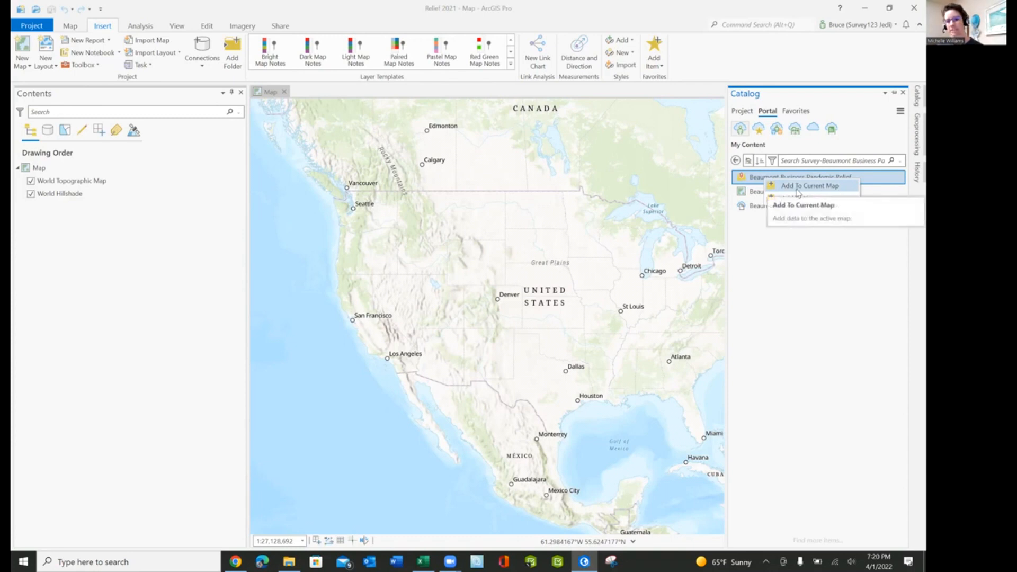
left_click(806, 274)
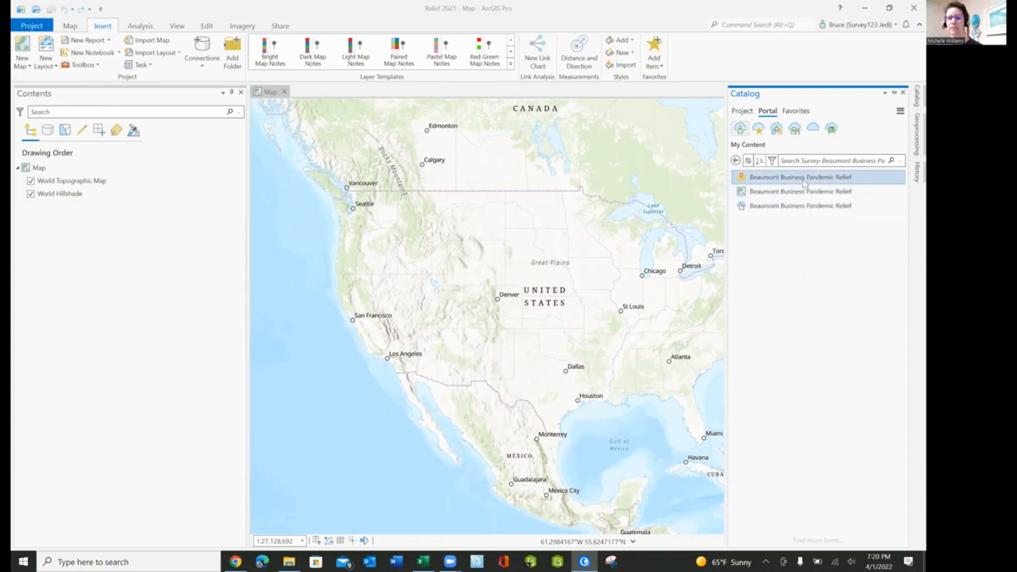
left_click(804, 183)
double_click(804, 183)
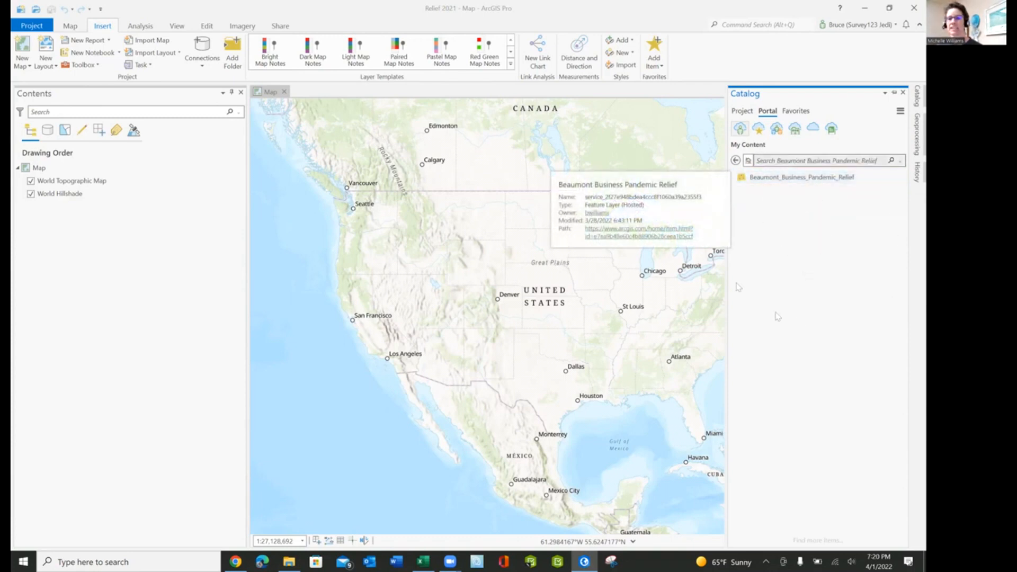
right_click(829, 181)
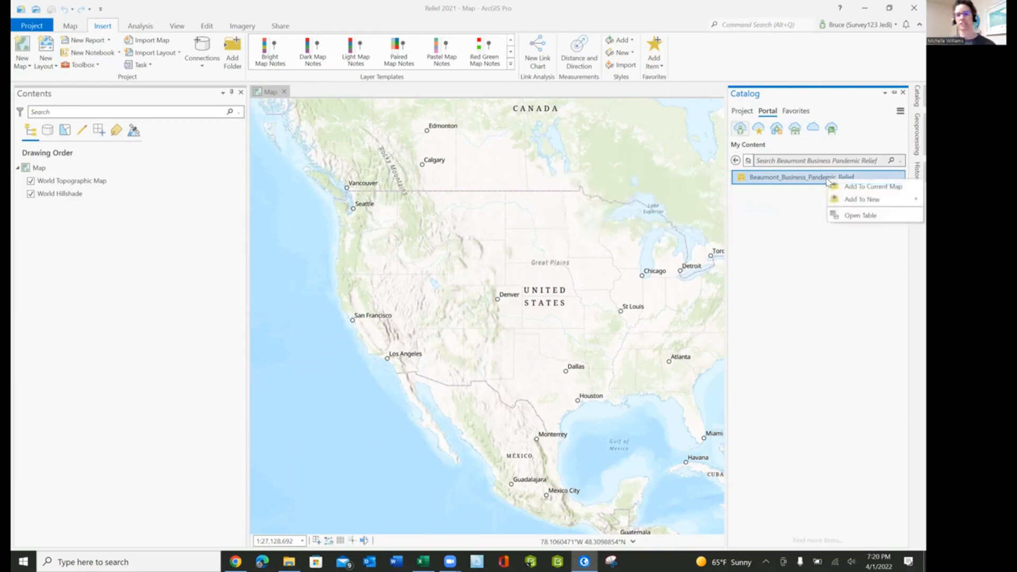
left_click(857, 188)
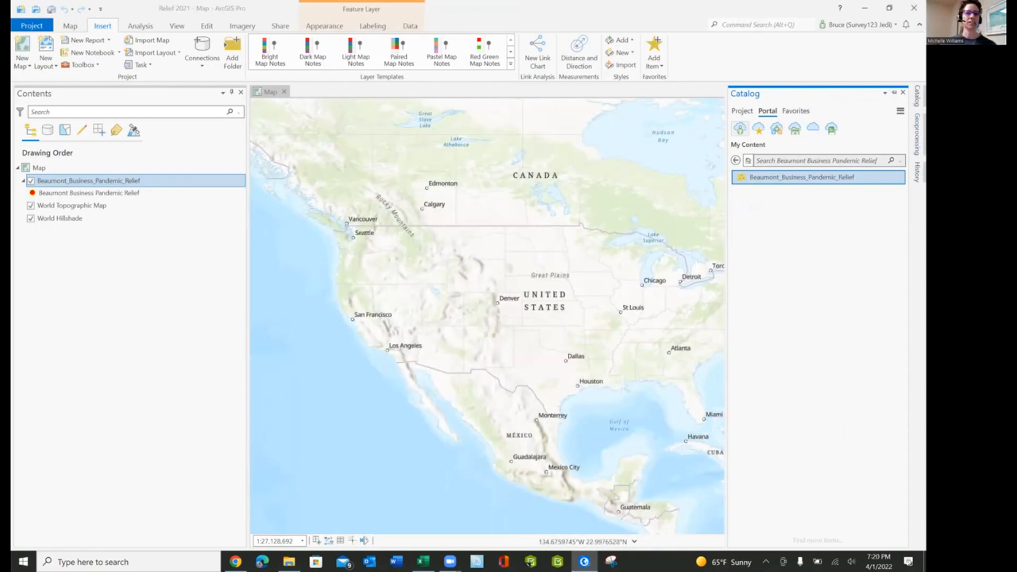
Keep the Contents pane docked beside the map and narrow it to about half its width
left_click(177, 26)
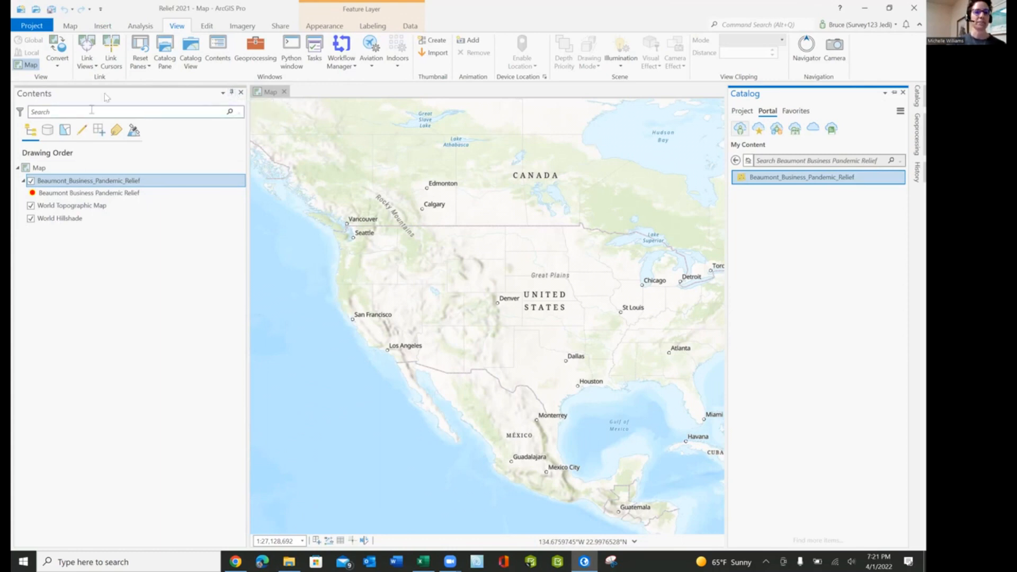
left_click(231, 92)
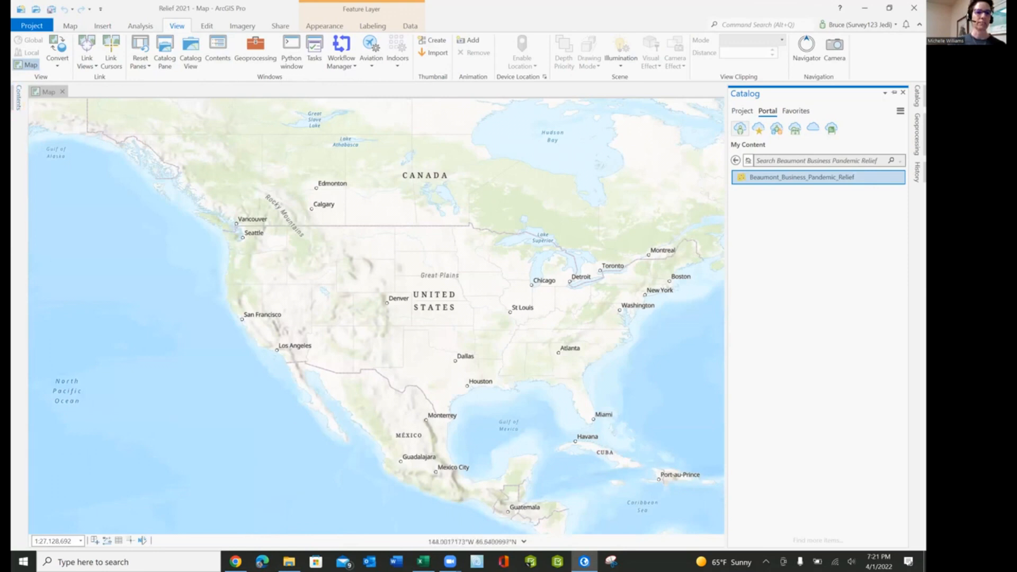
left_click(18, 97)
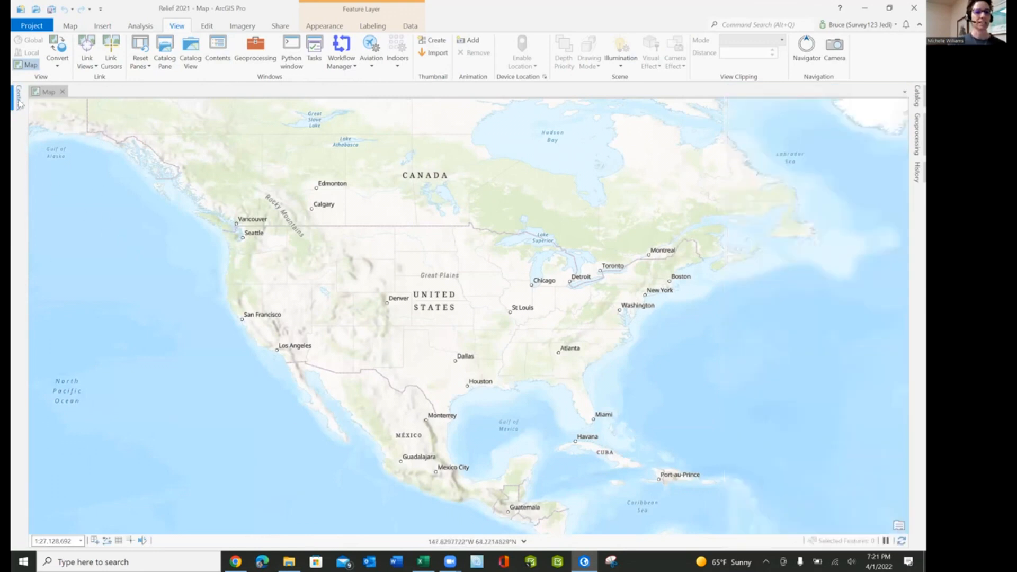
left_click(121, 94)
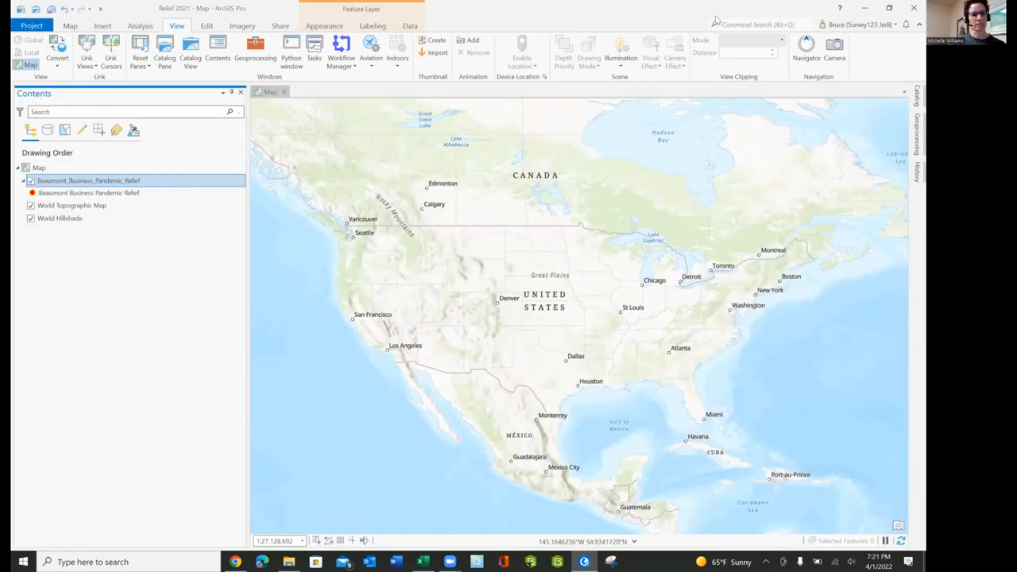
left_click_drag(238, 113, 121, 113)
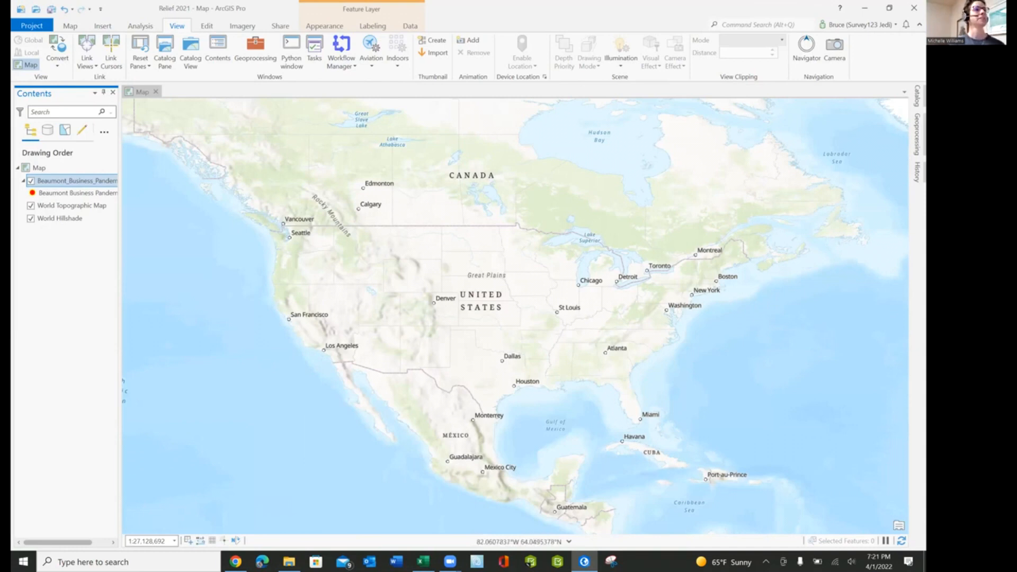
Switch to the Excel workbook "Copy of Beaumont_Business_Pandemic_Relief 0401" and autofit the widths of all columns
left_click(14, 6)
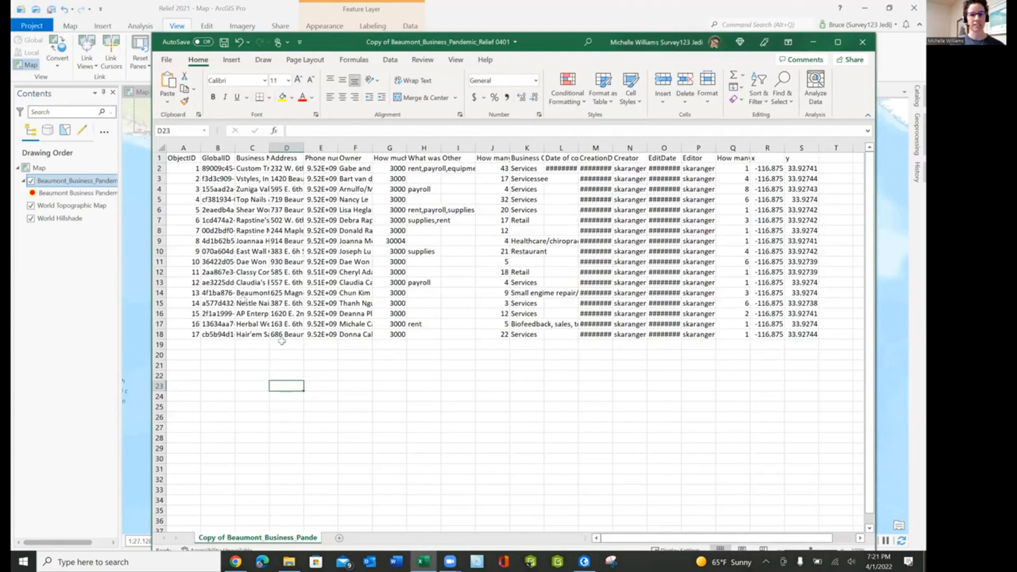
left_click(321, 375)
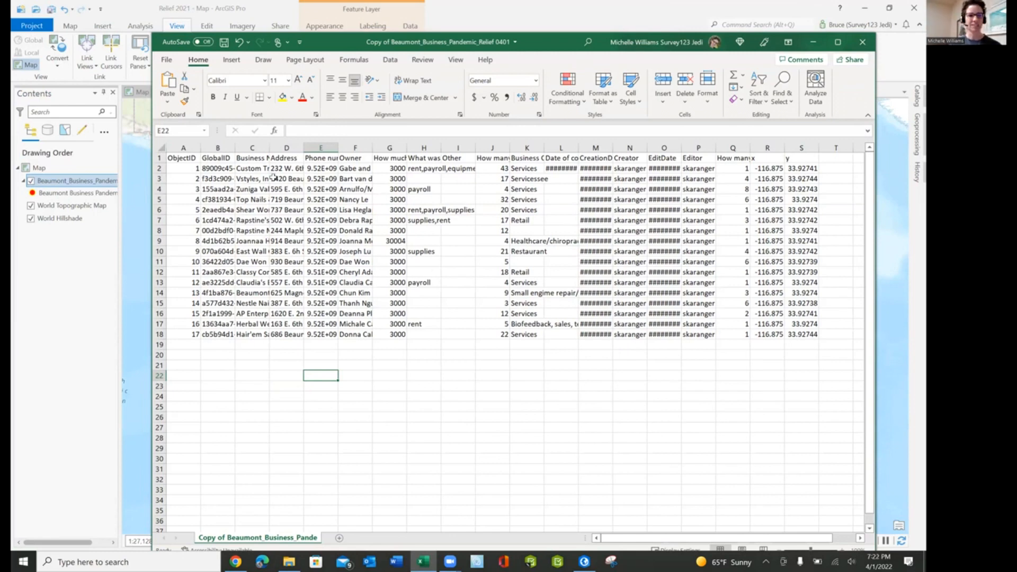
left_click(157, 147)
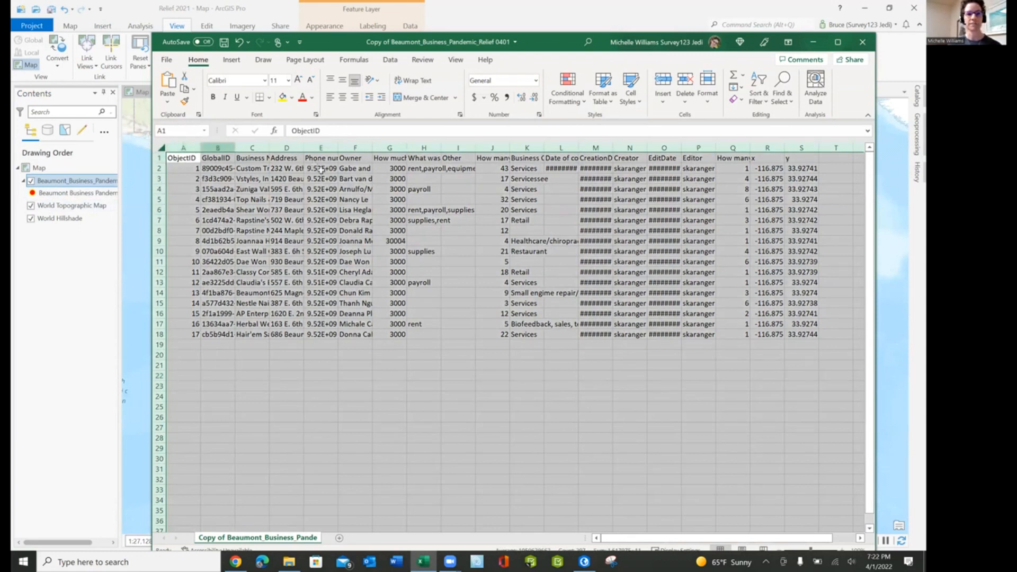
double_click(199, 147)
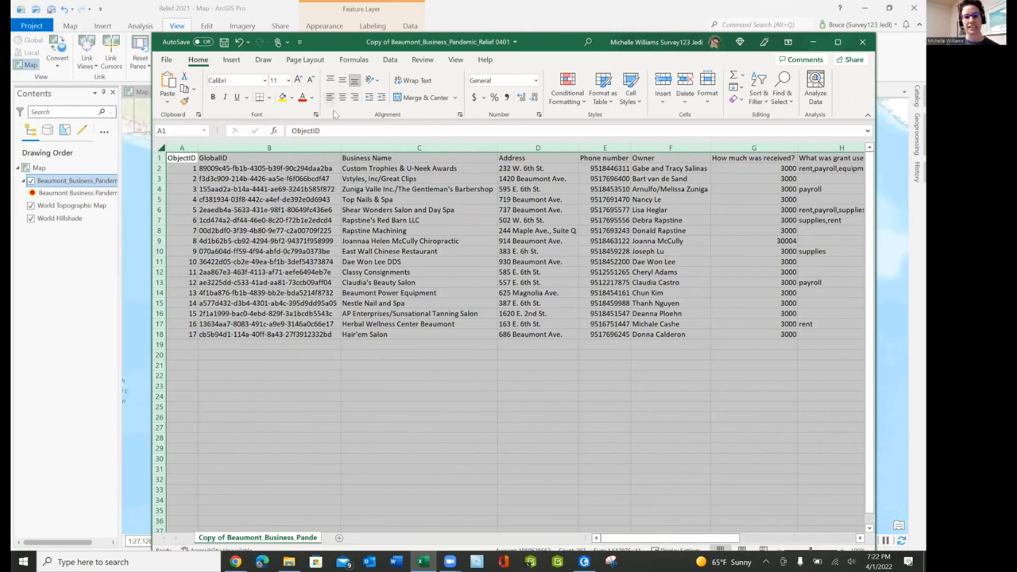
Insert a blank column between the Address and Phone number columns
left_click_drag(645, 539, 667, 540)
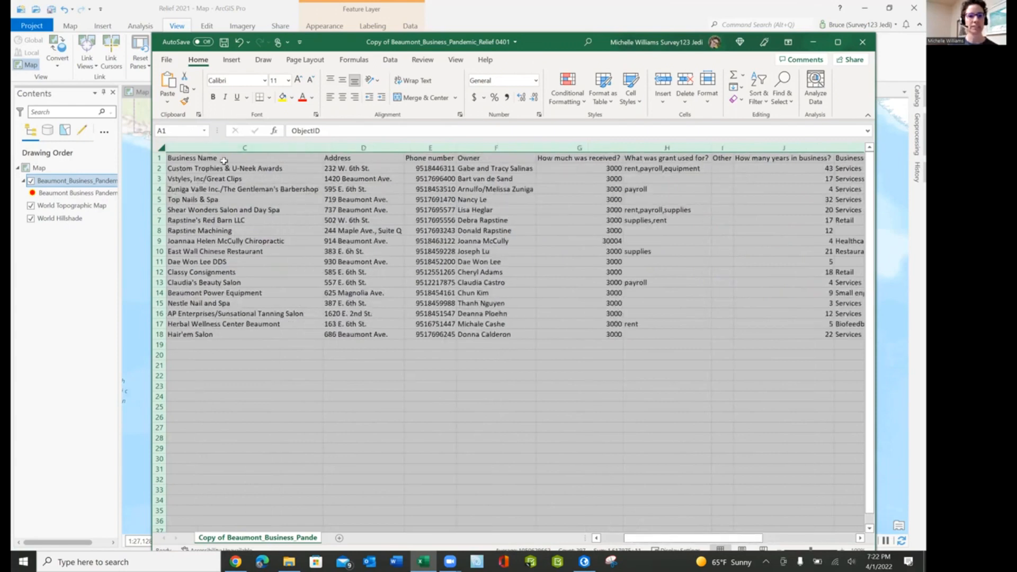
left_click(361, 147)
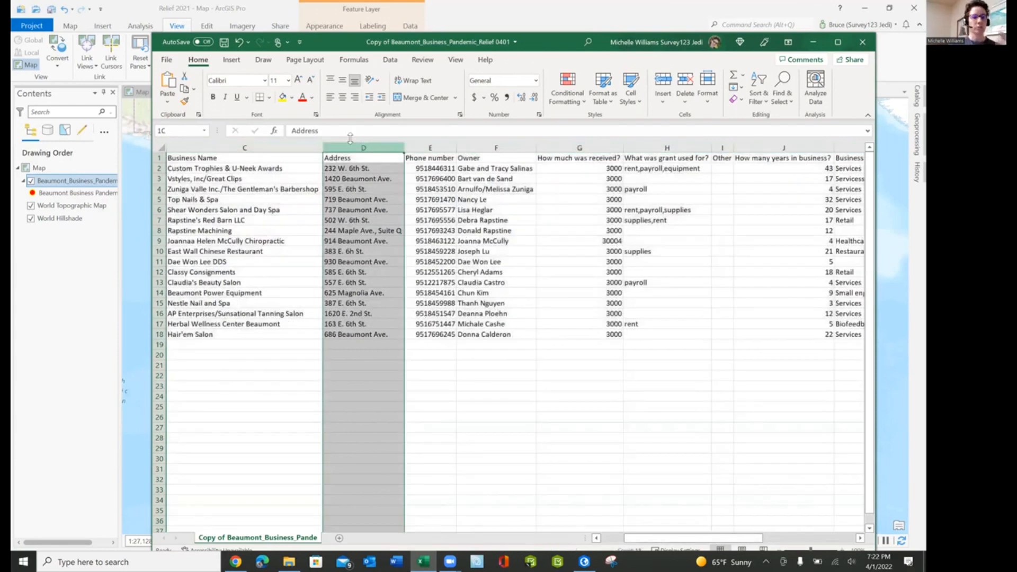
right_click(424, 149)
left_click(429, 177)
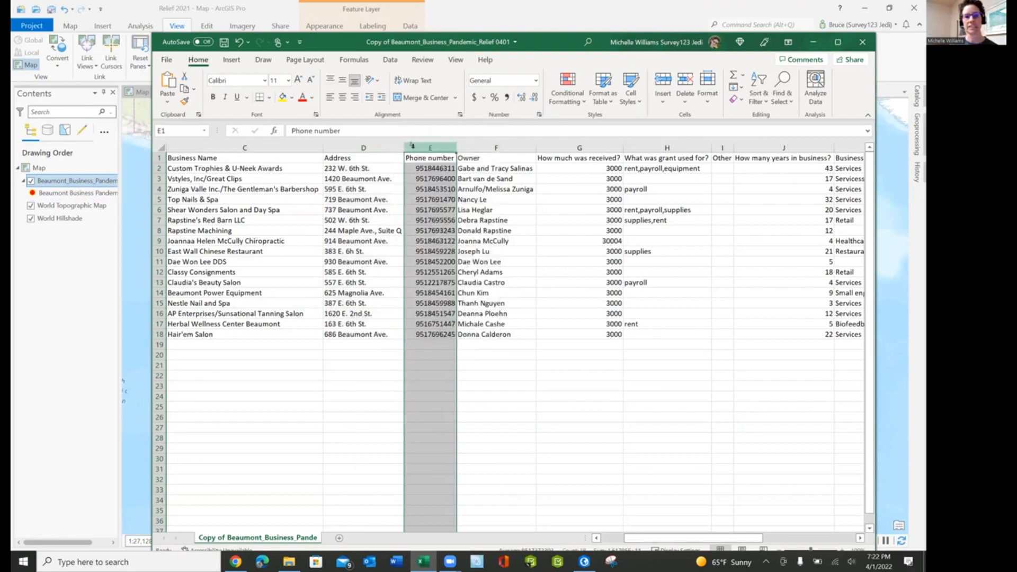
right_click(414, 150)
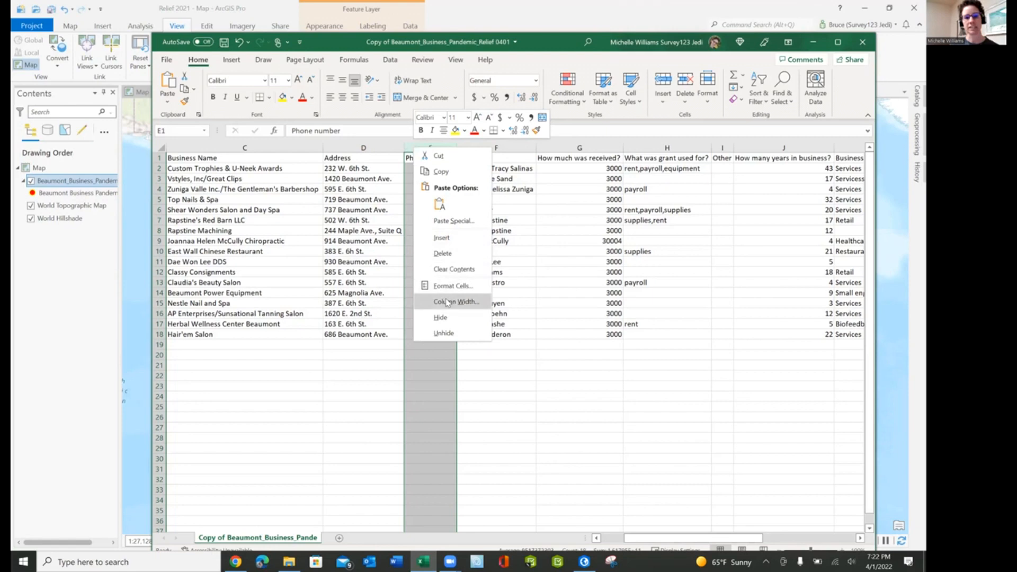
left_click(441, 237)
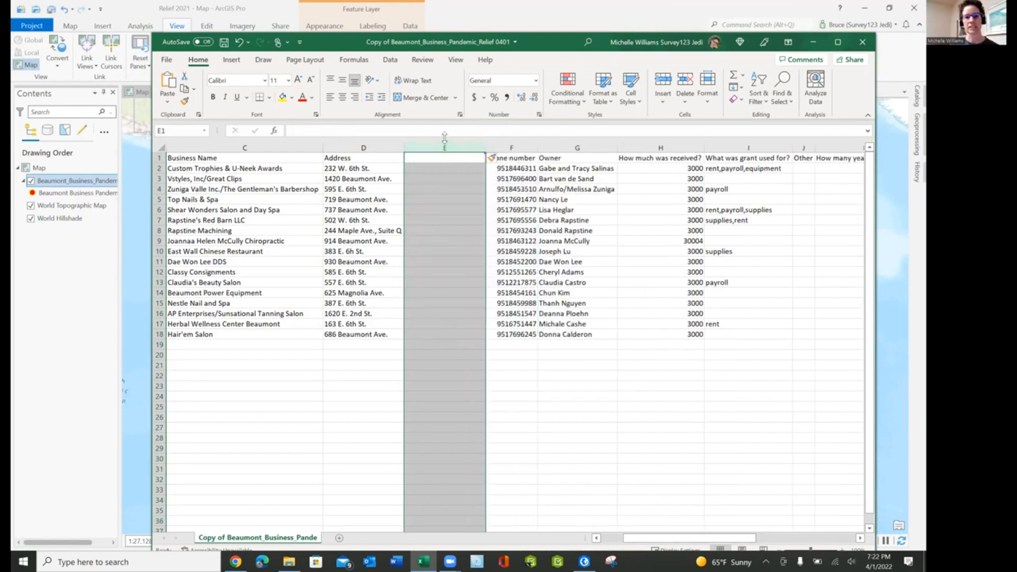
Insert two more blank columns between the Address and Phone number columns
right_click(447, 151)
left_click(464, 244)
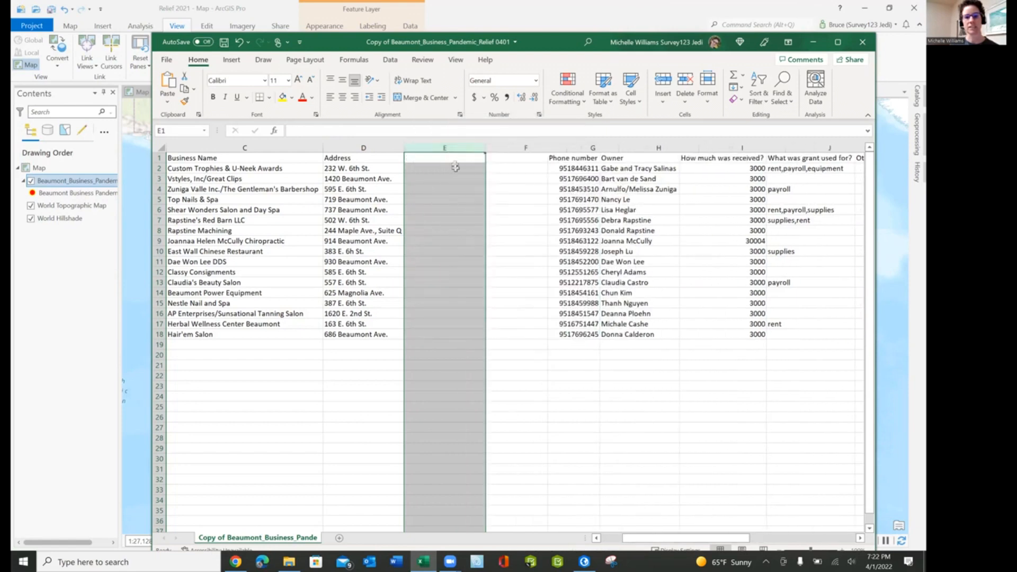
right_click(453, 150)
left_click(477, 241)
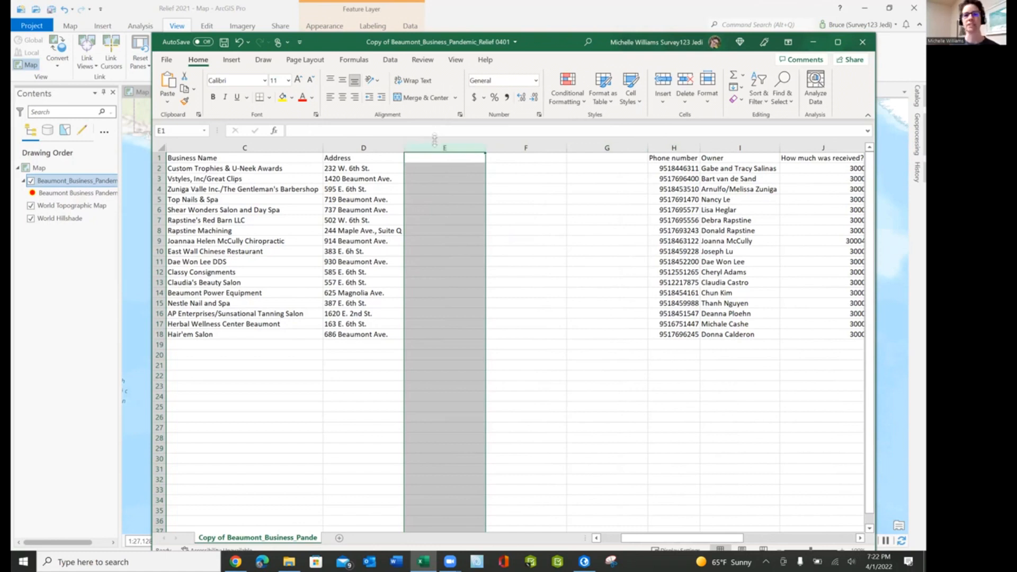
Label the three blank columns after Address with the headers City, State and Zip
left_click(430, 168)
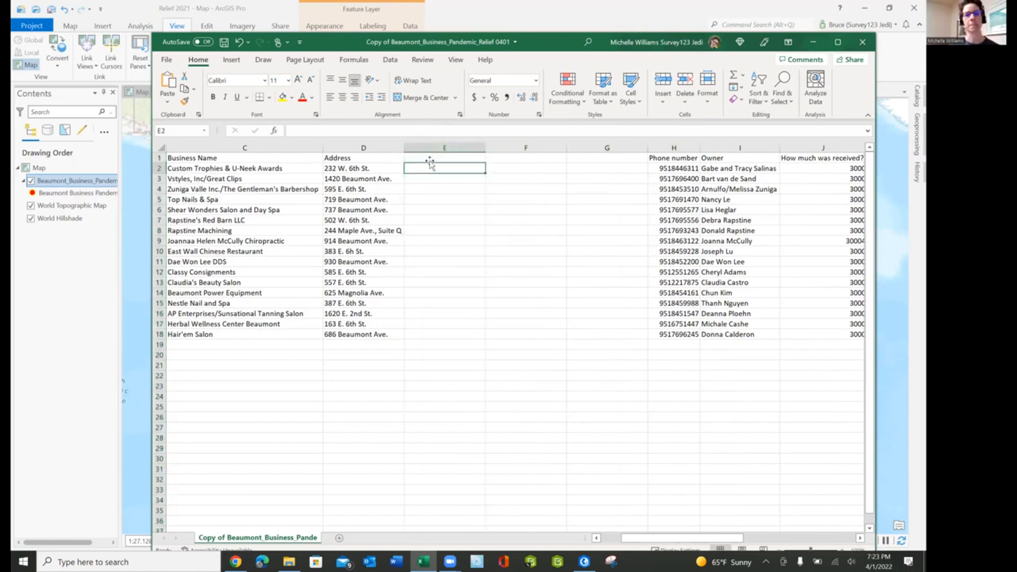
left_click(429, 158)
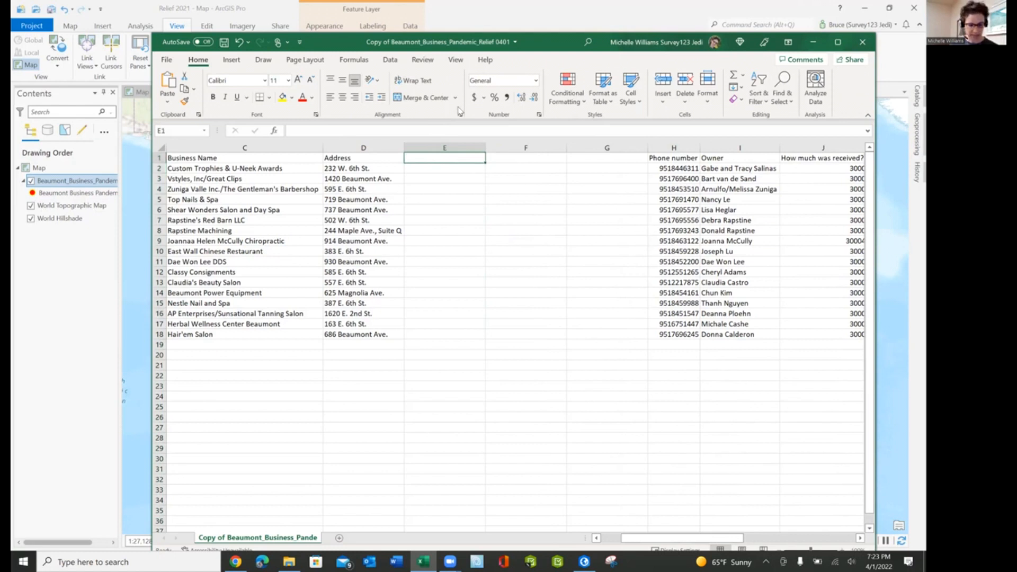
type("City")
key("Tab")
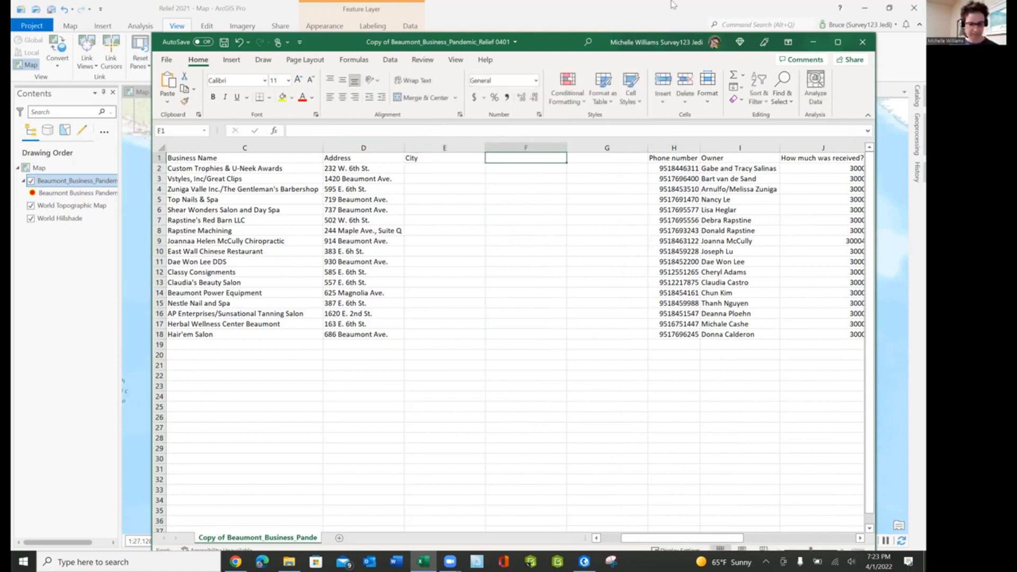
type("Stat")
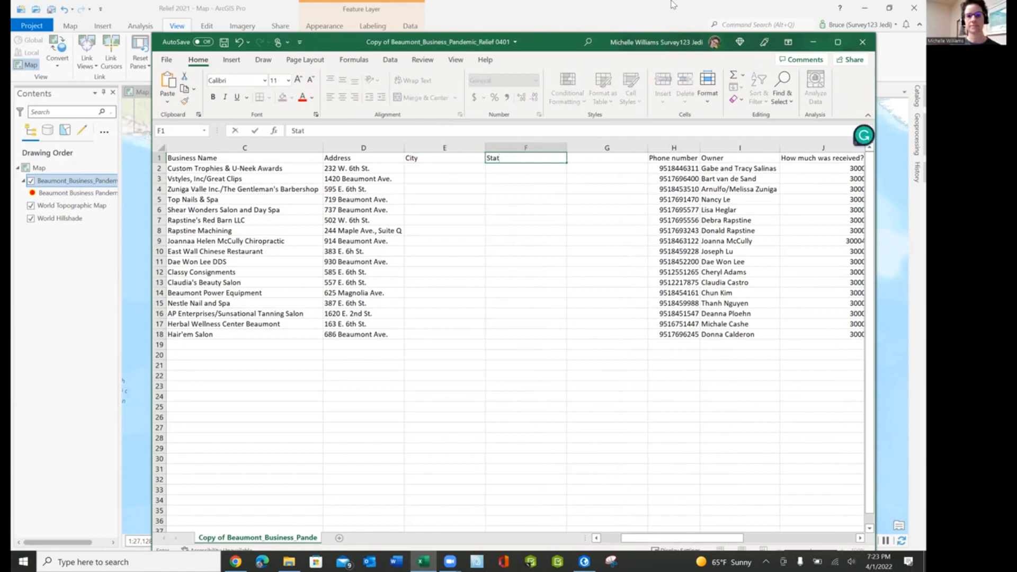
type("e")
key("Tab")
type("Z")
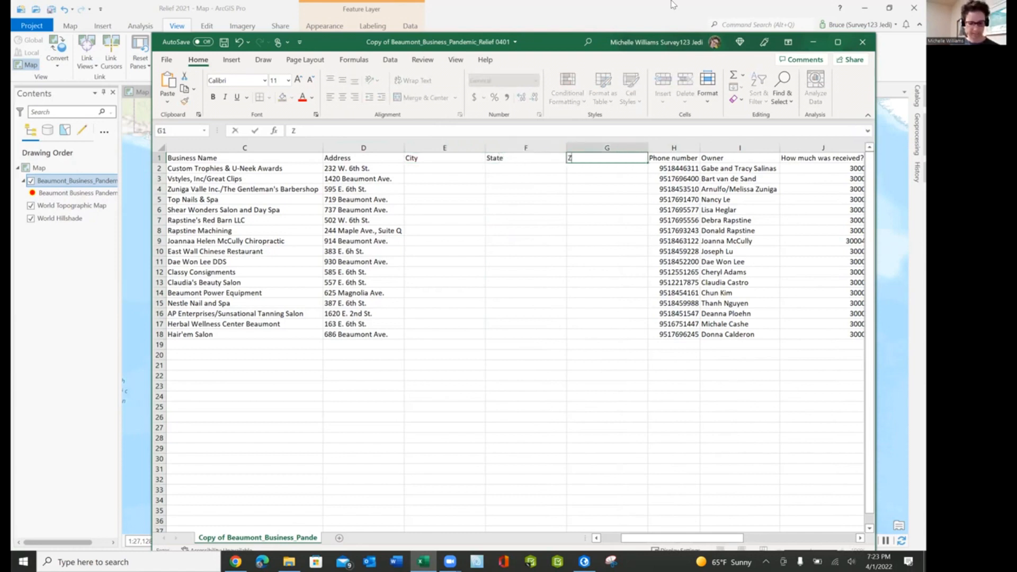
type("ip")
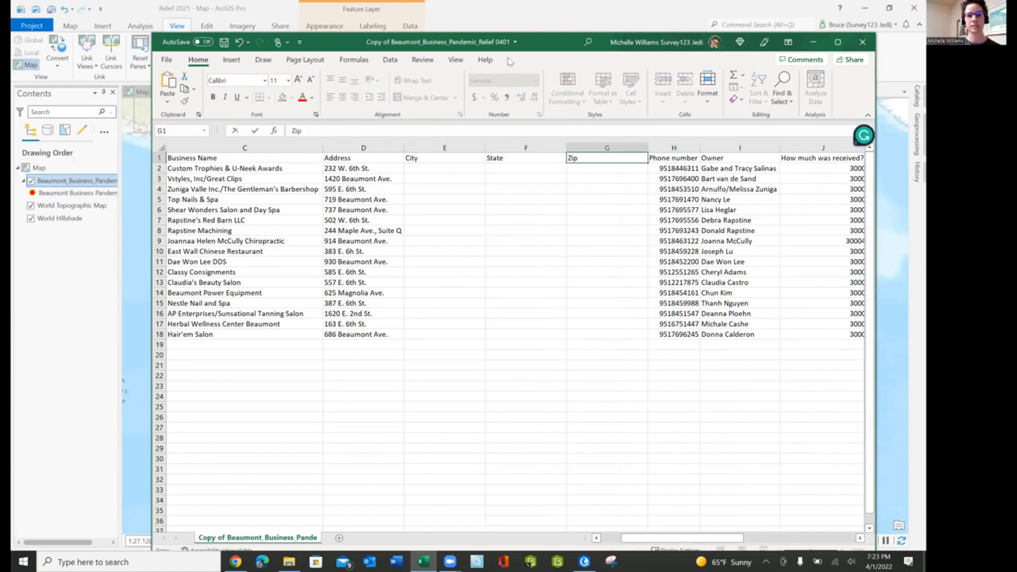
Enter Beaumont, CA and 92223 in row 2 under City, State and Zip, and fill the three cells down through row 18
left_click(437, 167)
type("Beaumont")
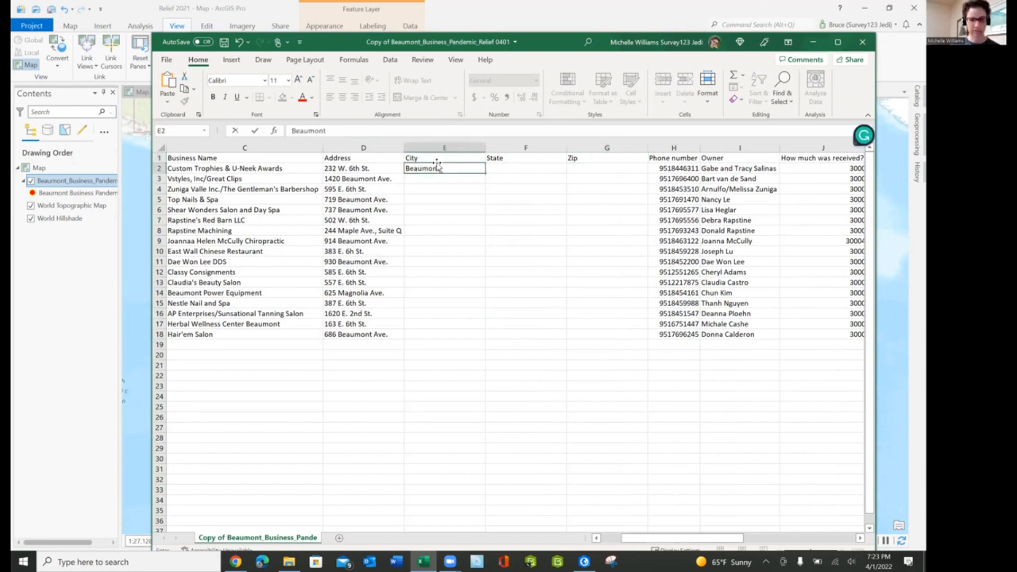
key("Tab")
type("CA")
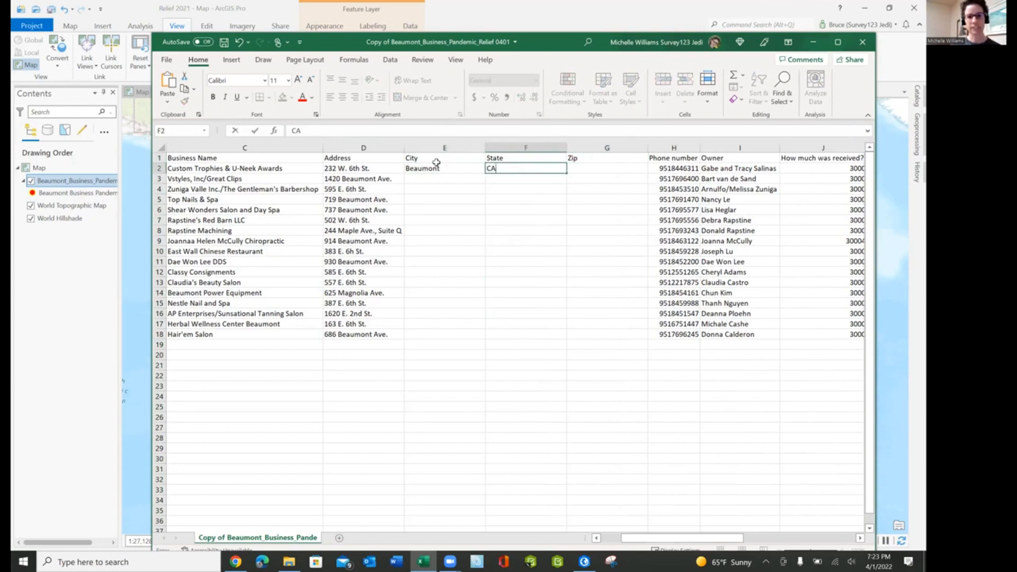
key("Tab")
type("92223")
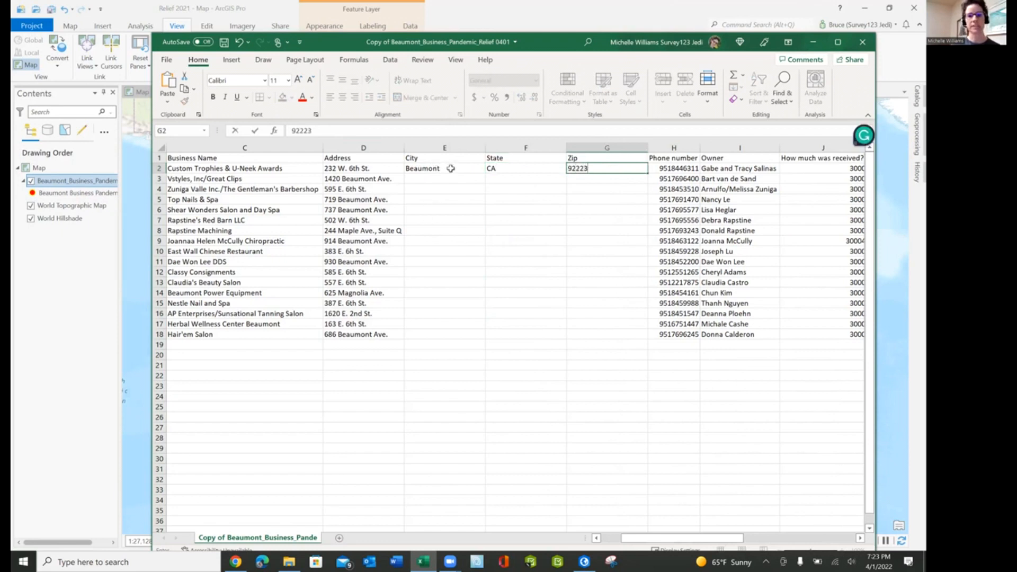
left_click_drag(450, 168, 616, 169)
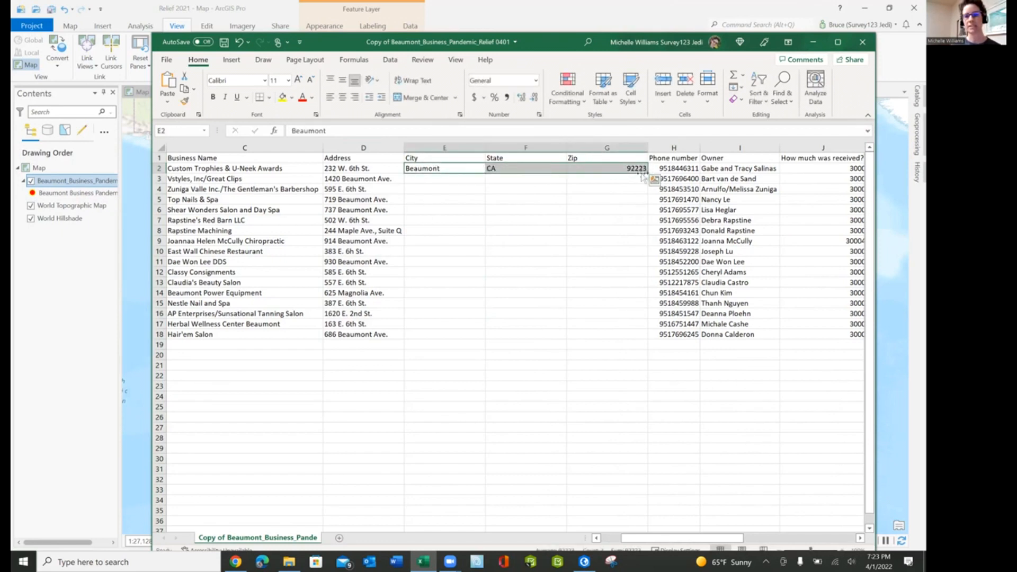
left_click_drag(646, 172, 649, 337)
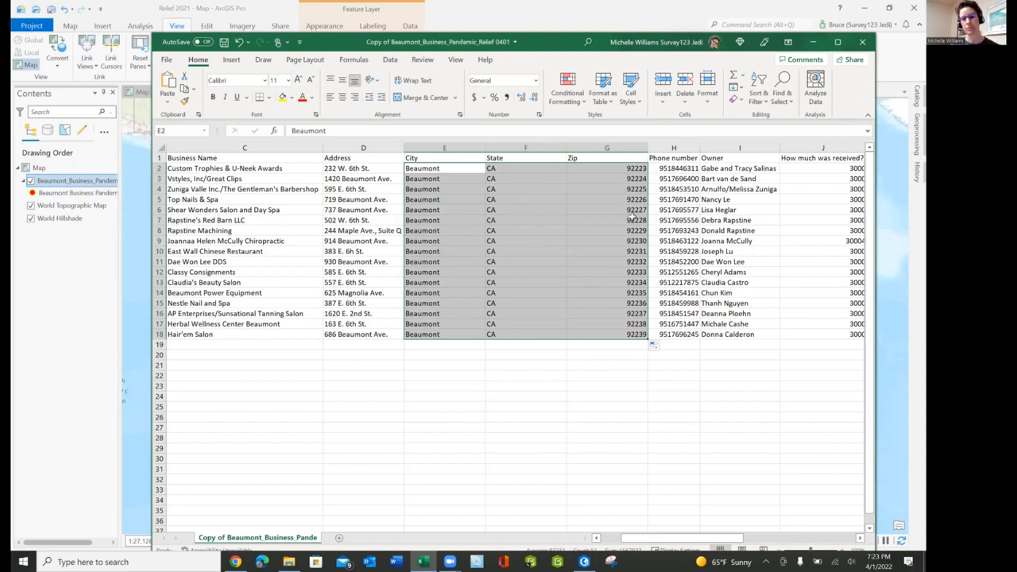
Copy the zip code 92223 from row 2 over the Zip cells in rows 3 to 18
left_click(633, 169)
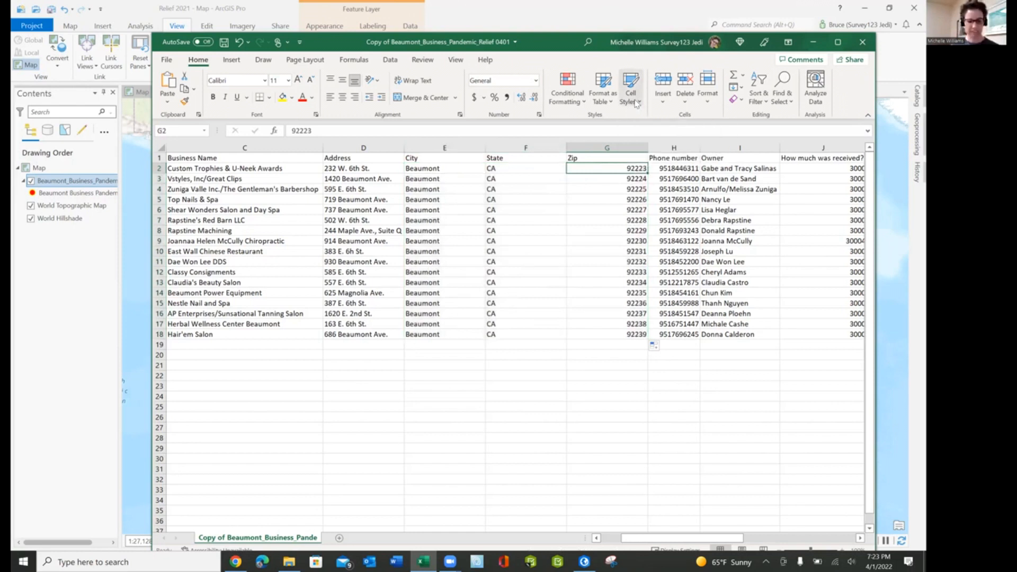
key("ctrl+c")
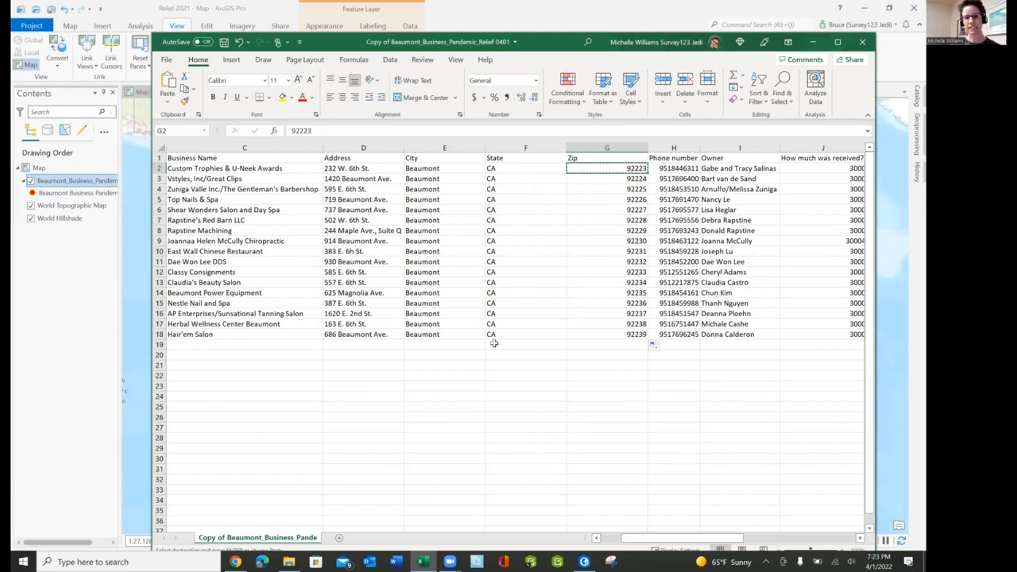
left_click_drag(617, 179, 633, 334)
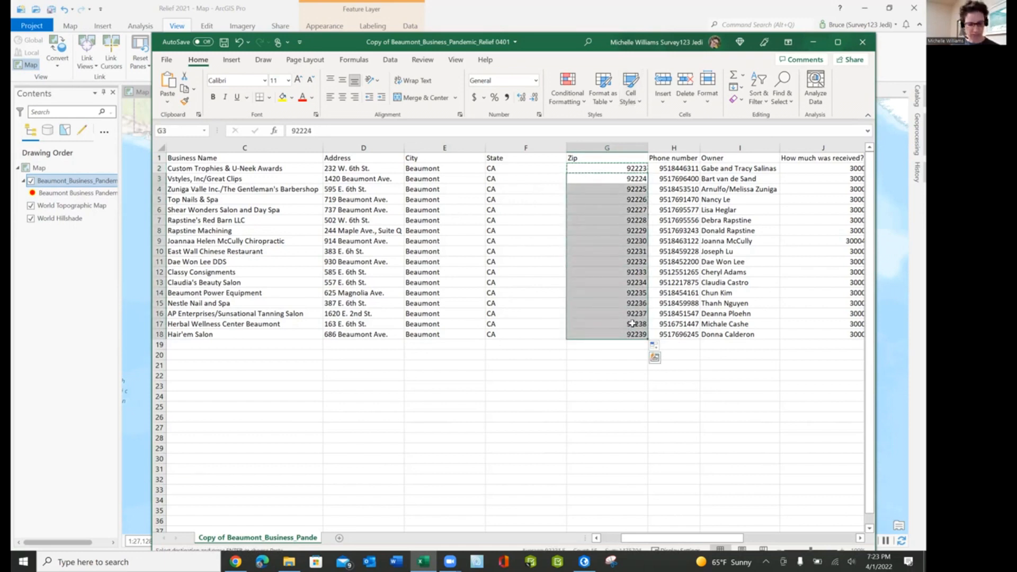
key("ctrl+v")
left_click_drag(606, 418, 606, 427)
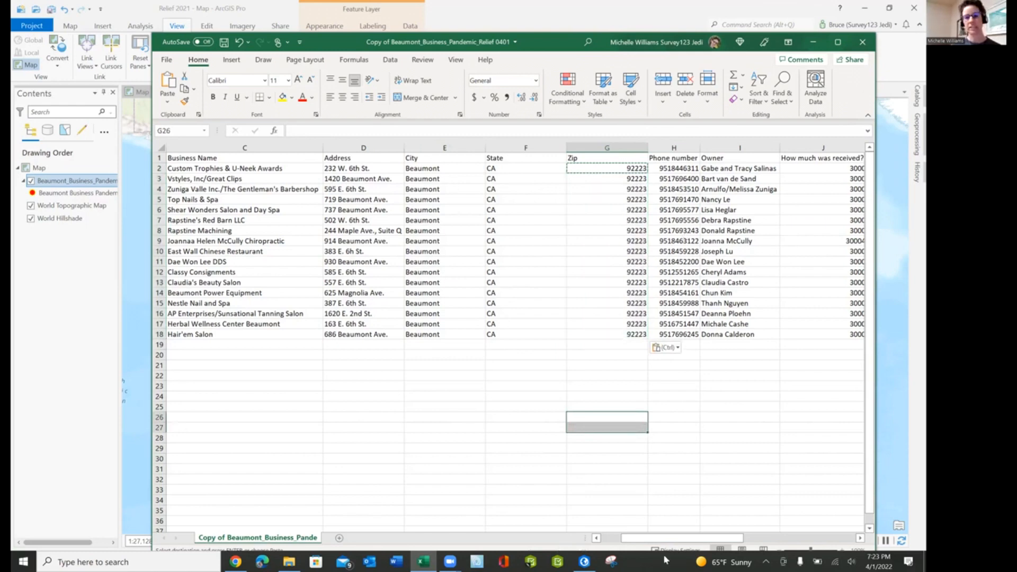
Correct the "How much was received?" amount in row 9 to 3000
left_click_drag(666, 538, 686, 540)
left_click(622, 242)
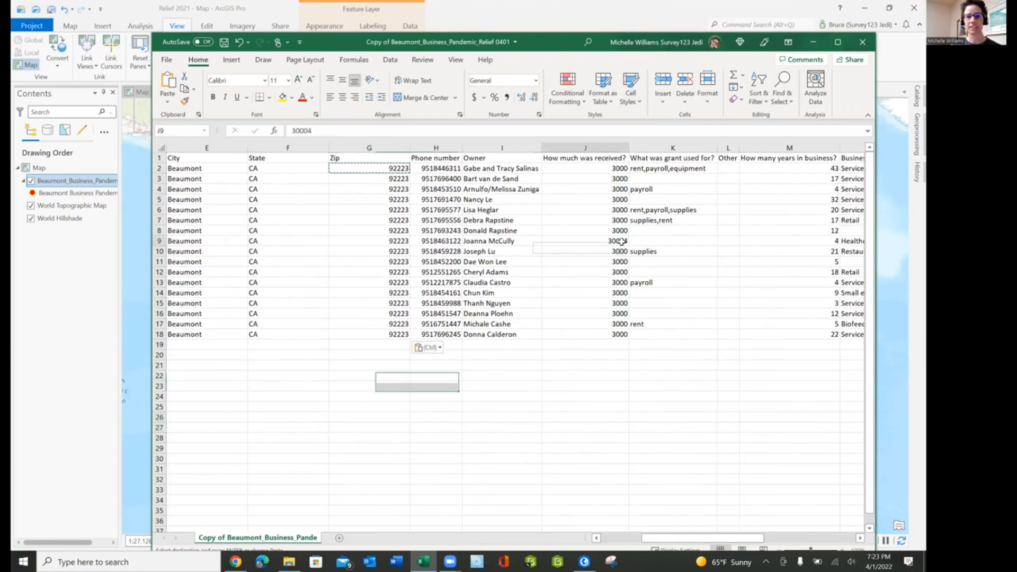
double_click(622, 241)
left_click_drag(624, 241, 636, 242)
key("BackSpace")
left_click_drag(581, 299, 580, 292)
Look over the remaining columns for errors, and save and close the workbook
left_click_drag(718, 539, 755, 530)
left_click(551, 231)
left_click(551, 262)
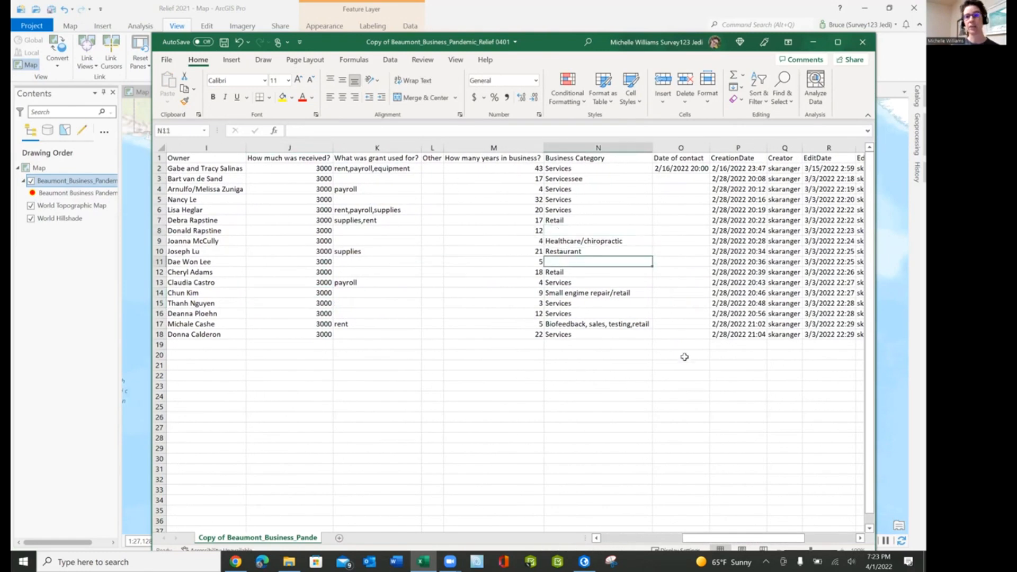
left_click(621, 394)
left_click_drag(777, 539, 689, 538)
left_click(224, 44)
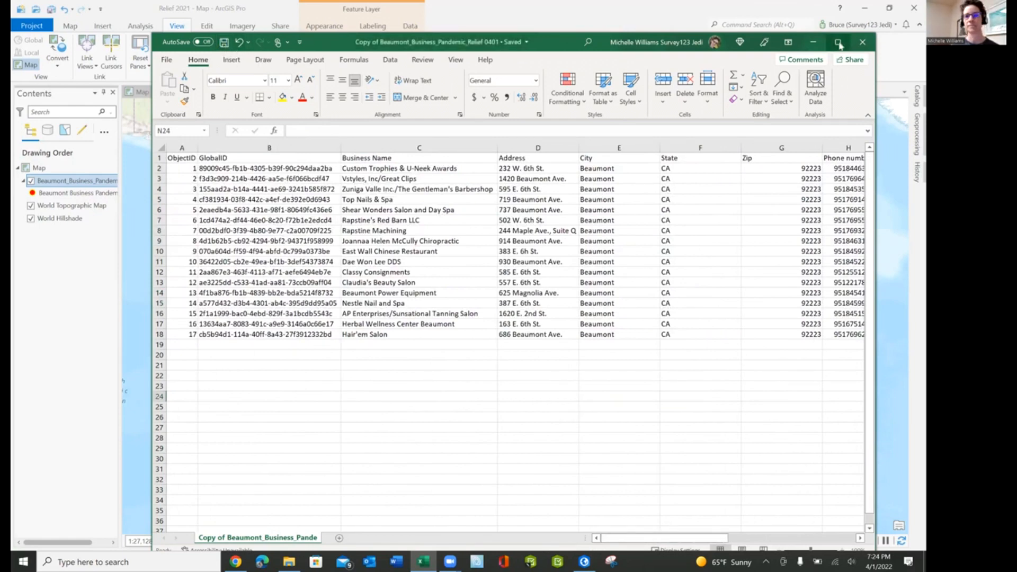
left_click(862, 42)
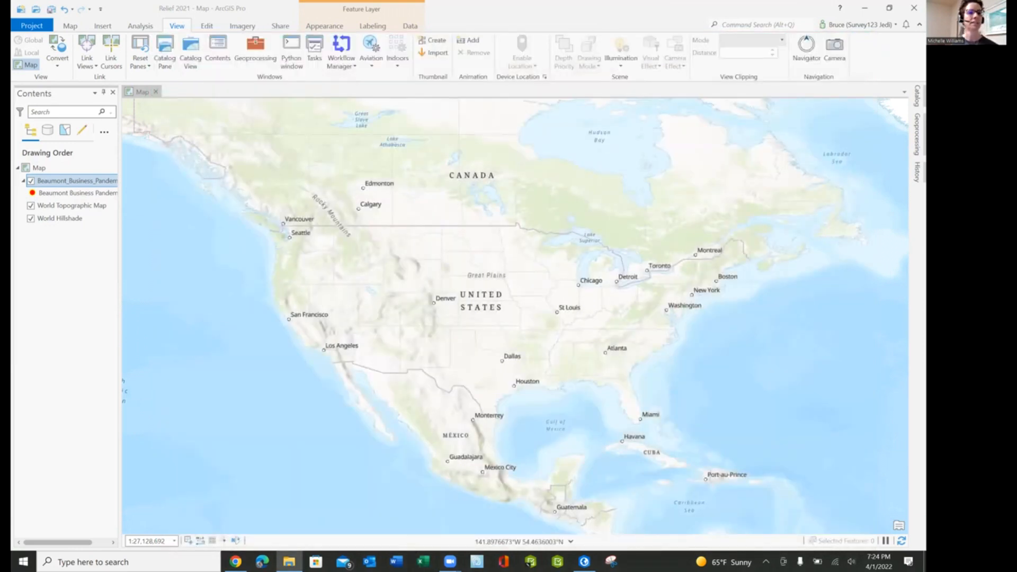
Add the "Copy of Beaumont_Business_Pandemic_Relief 0401" file to the ArcGIS Pro map as a standalone table and widen the Contents pane
left_click(61, 231)
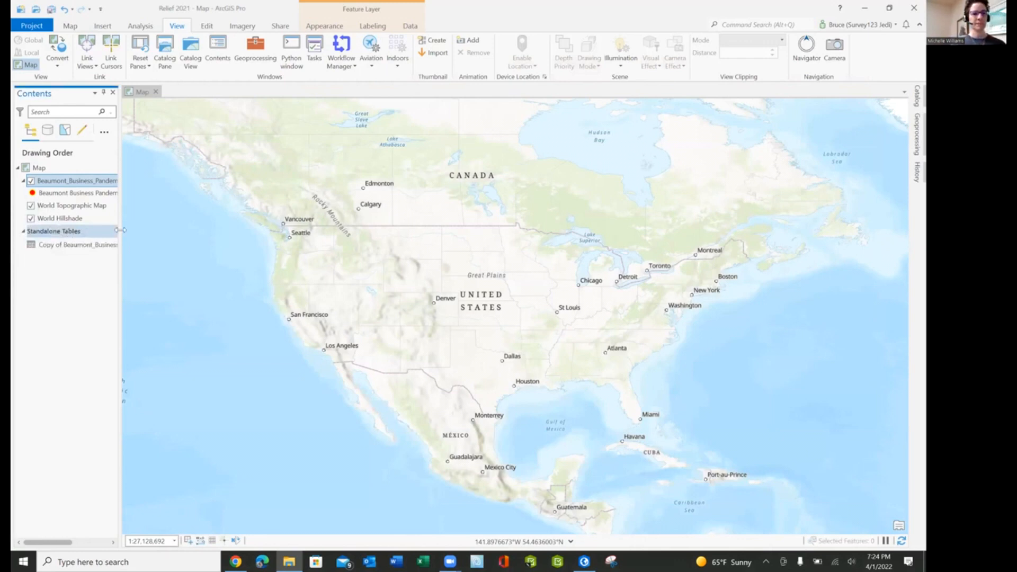
left_click_drag(120, 229, 180, 230)
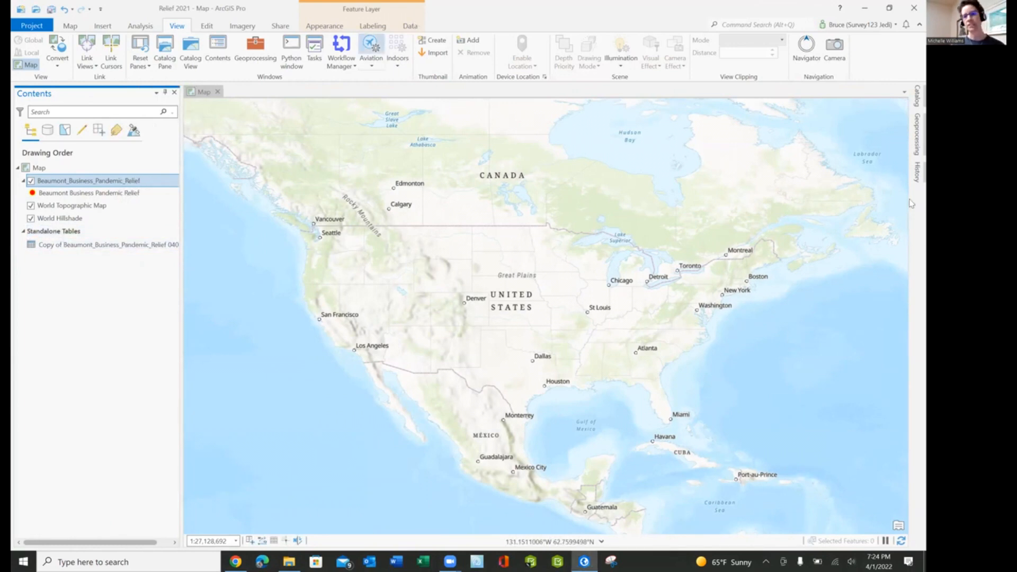
Start the guided Geocode Table workflow for the standalone Beaumont business relief table
left_click(912, 139)
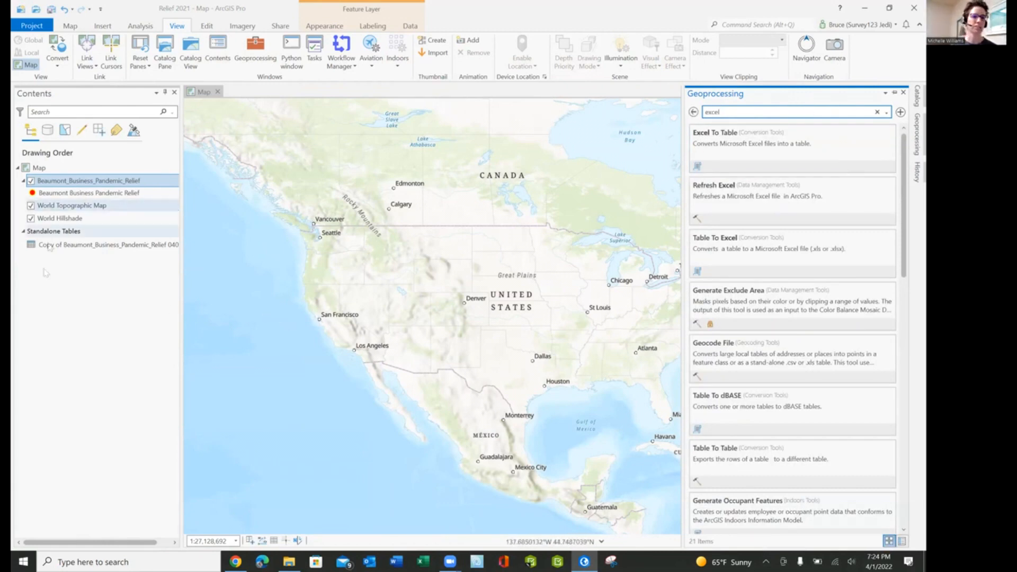
left_click(39, 301)
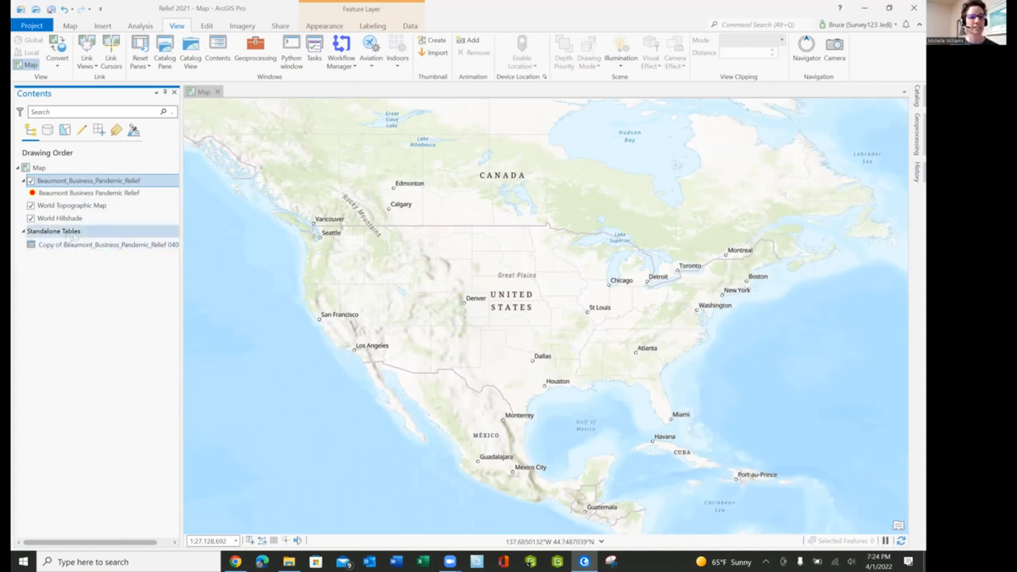
left_click(51, 248)
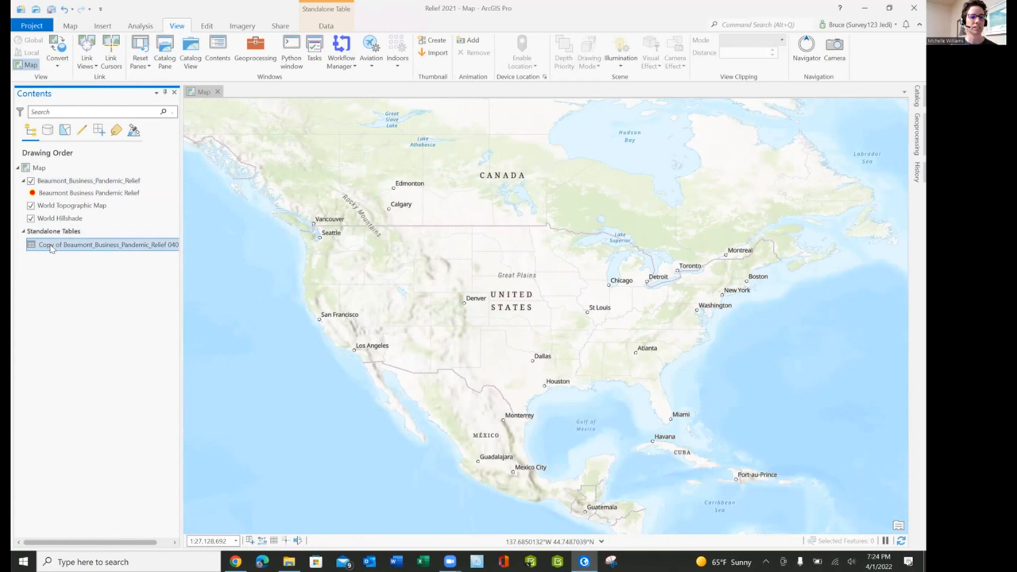
right_click(51, 249)
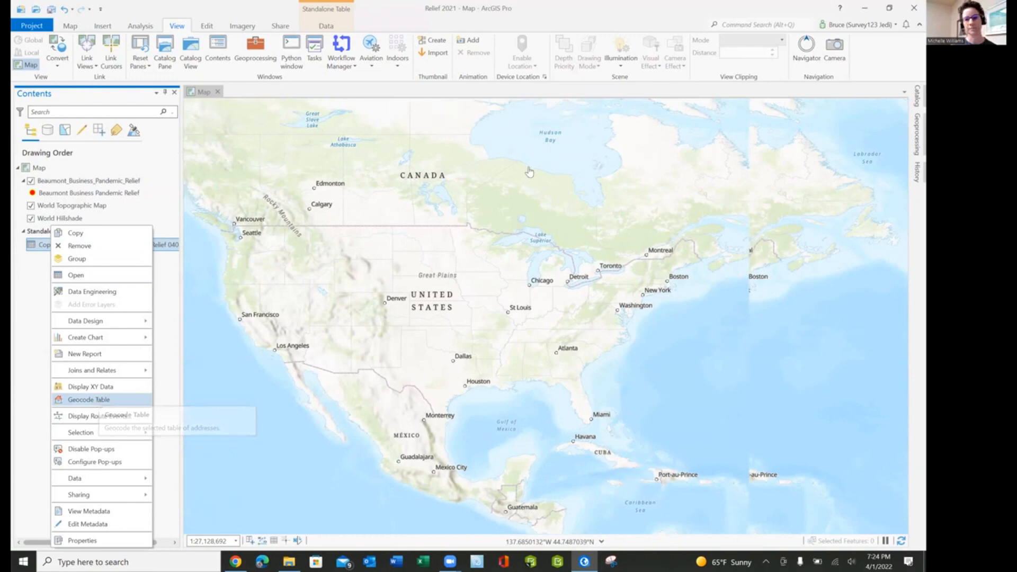
left_click(89, 400)
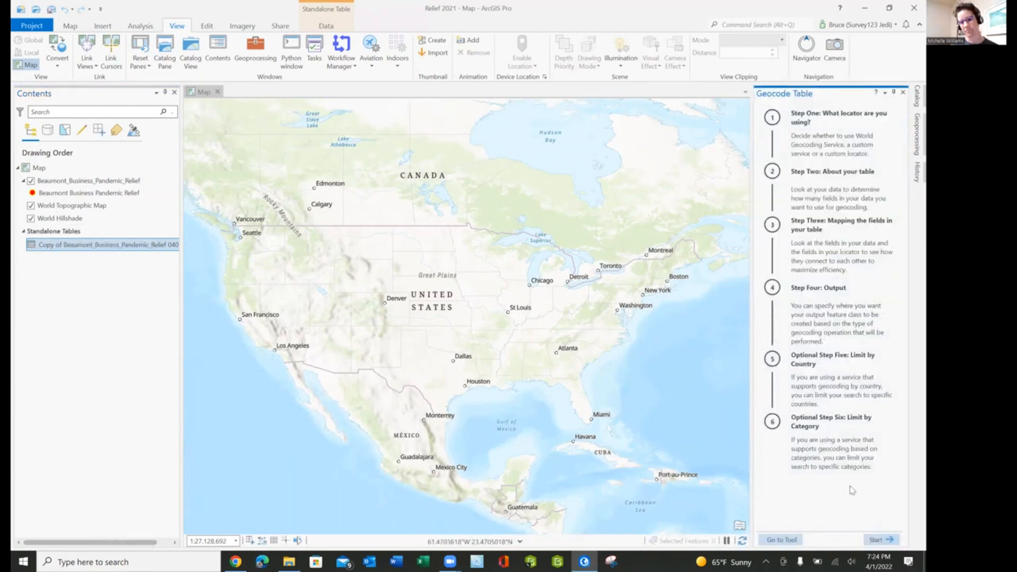
left_click(877, 540)
Set the input locator to ArcGIS World Geocoding Service and advance the geocoding workflow to the field mapping stage
left_click(888, 236)
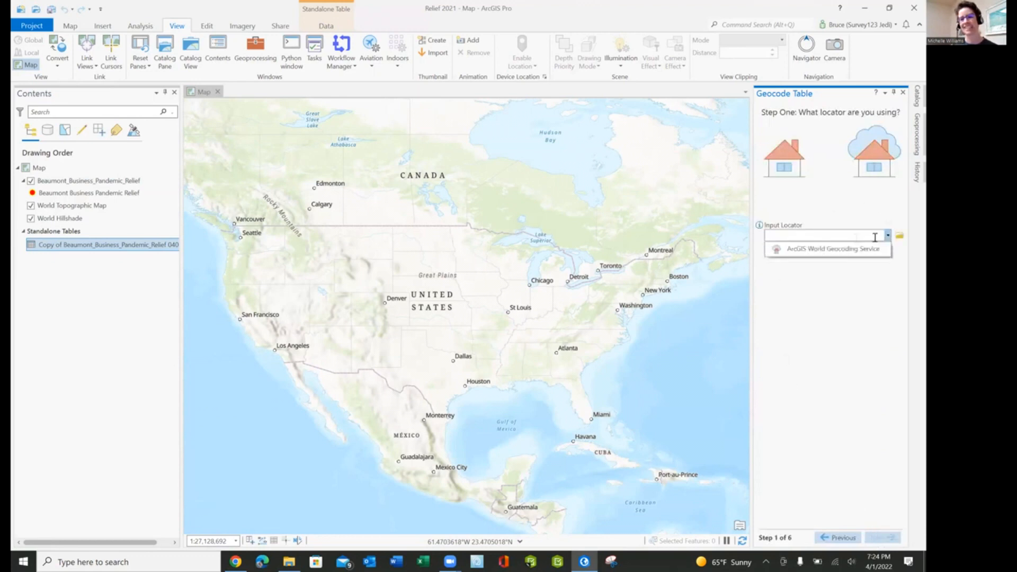
left_click(790, 248)
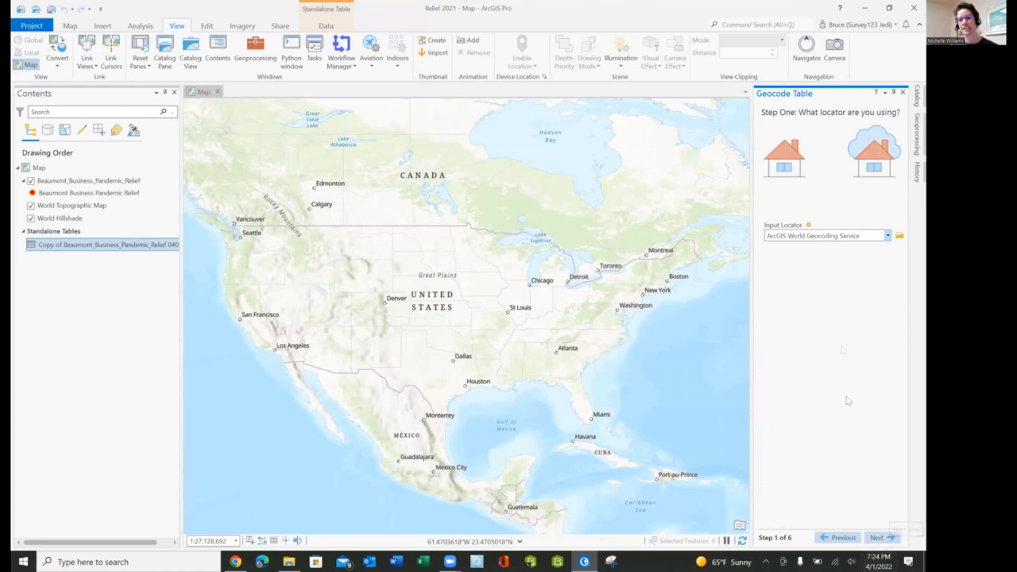
left_click(887, 236)
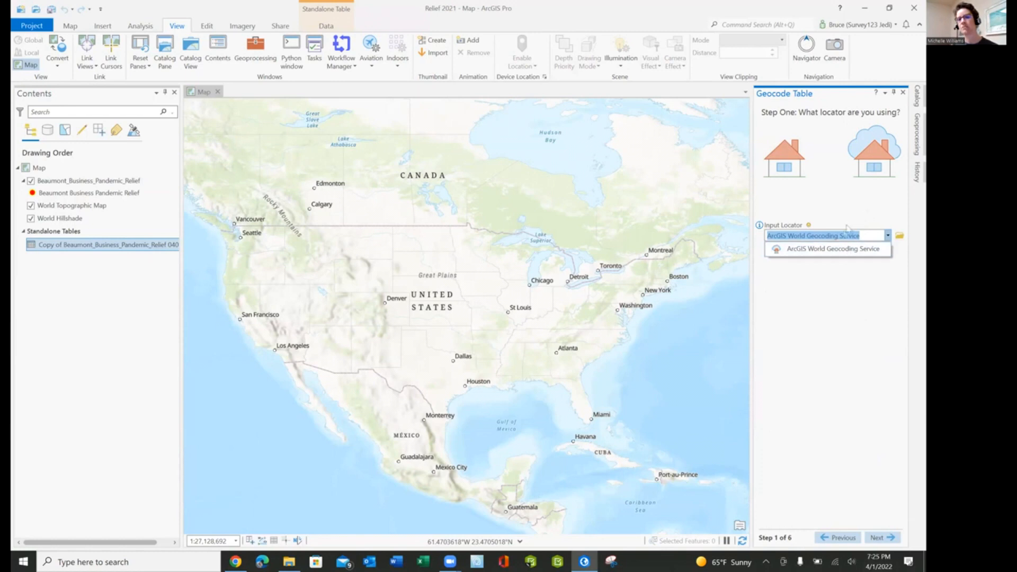
left_click(851, 313)
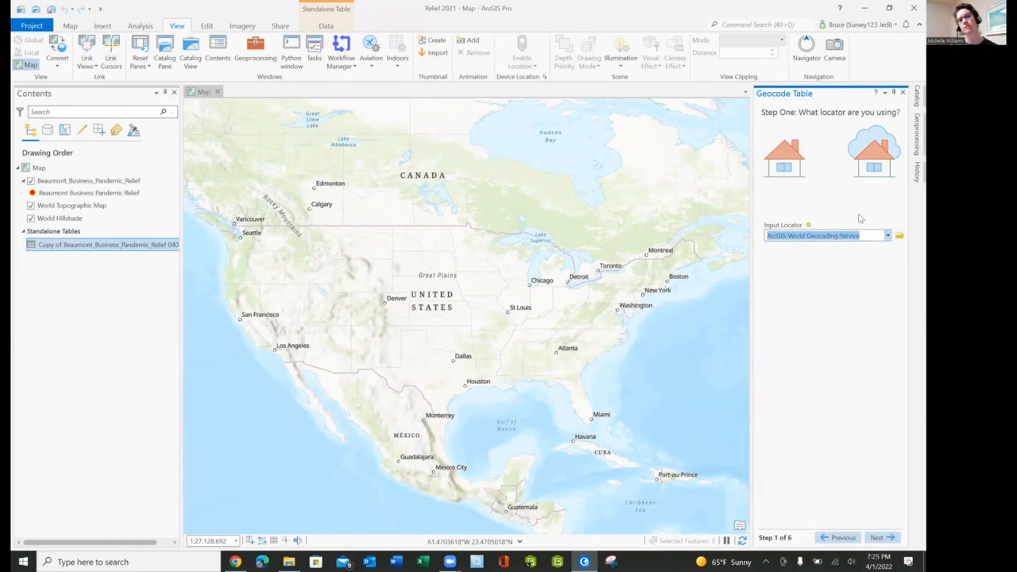
left_click(872, 237)
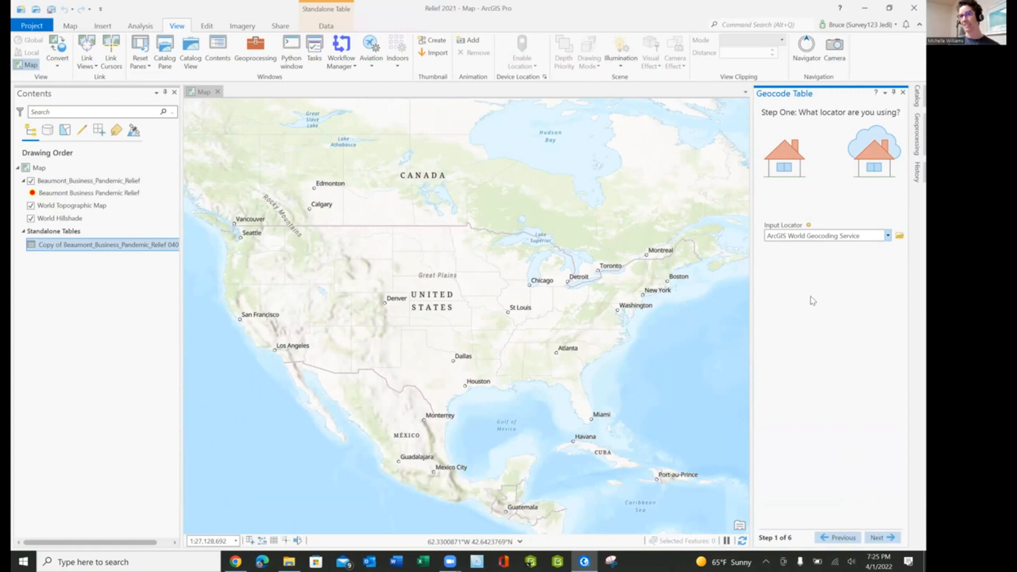
left_click(878, 537)
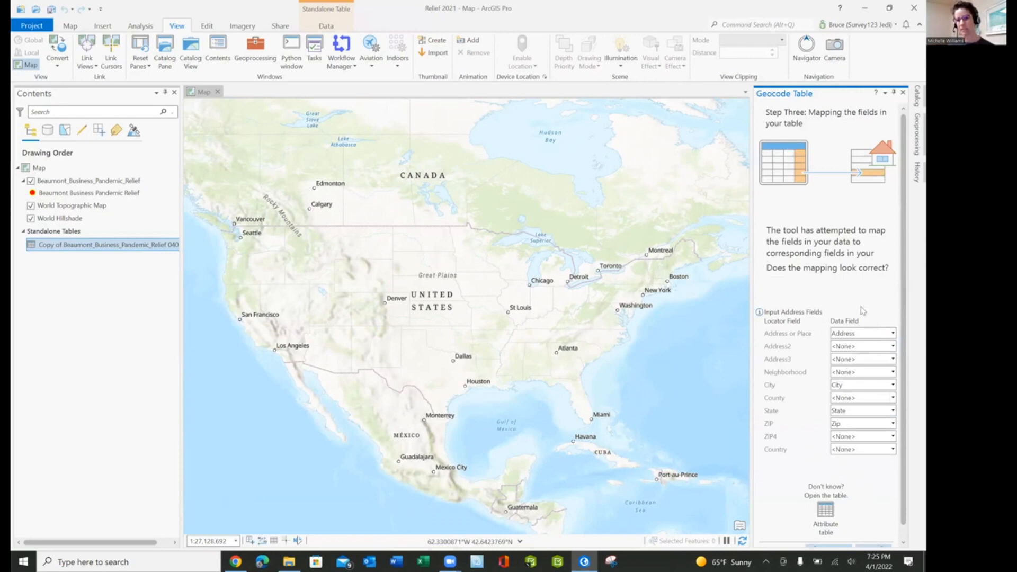
Keep the mapped Address, City, State and Zip fields and the proposed output settings, and advance the geocoding workflow to the country limit stage
left_click(893, 333)
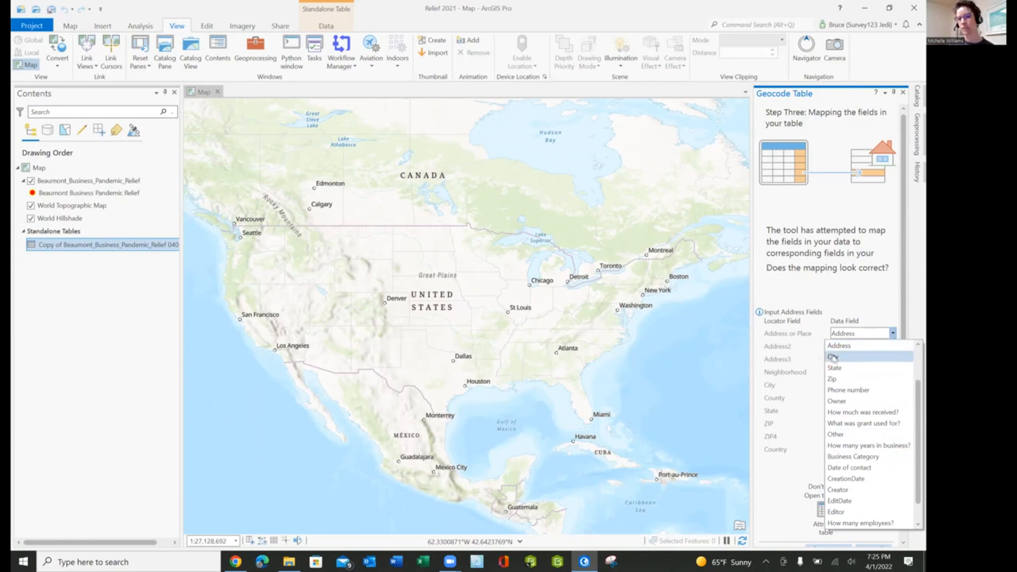
left_click(872, 319)
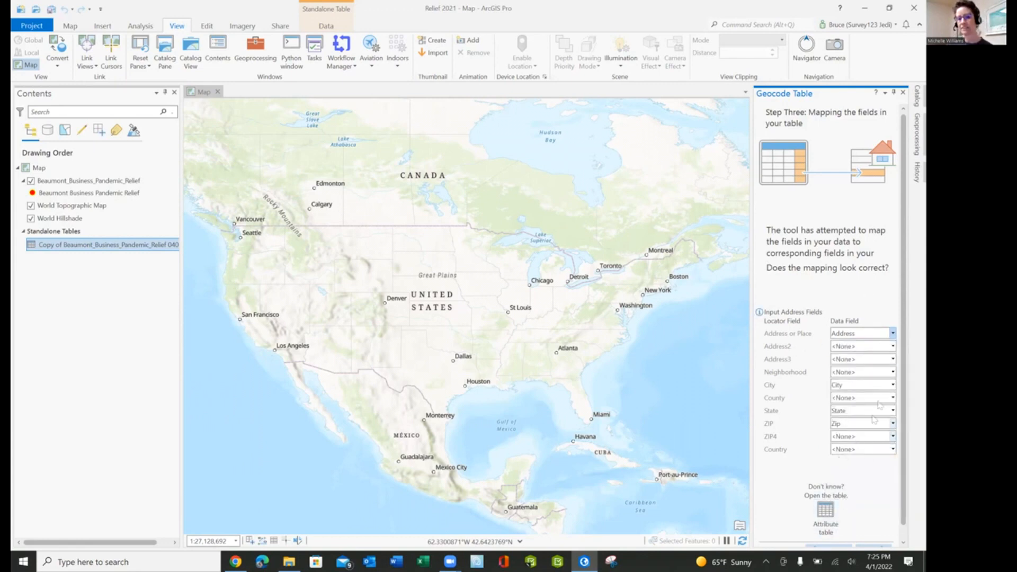
scroll(868, 475, "down", 1)
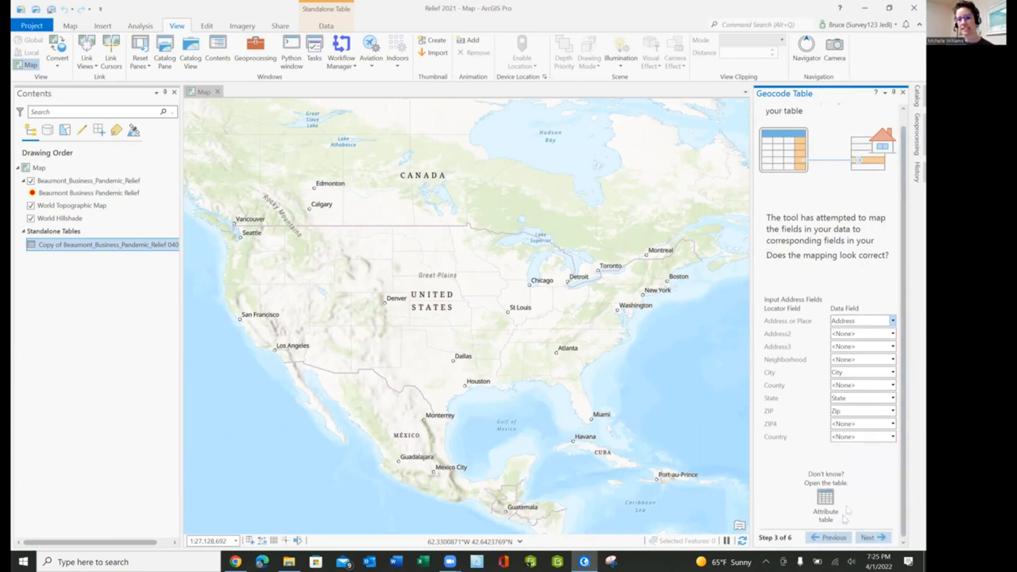
left_click(873, 538)
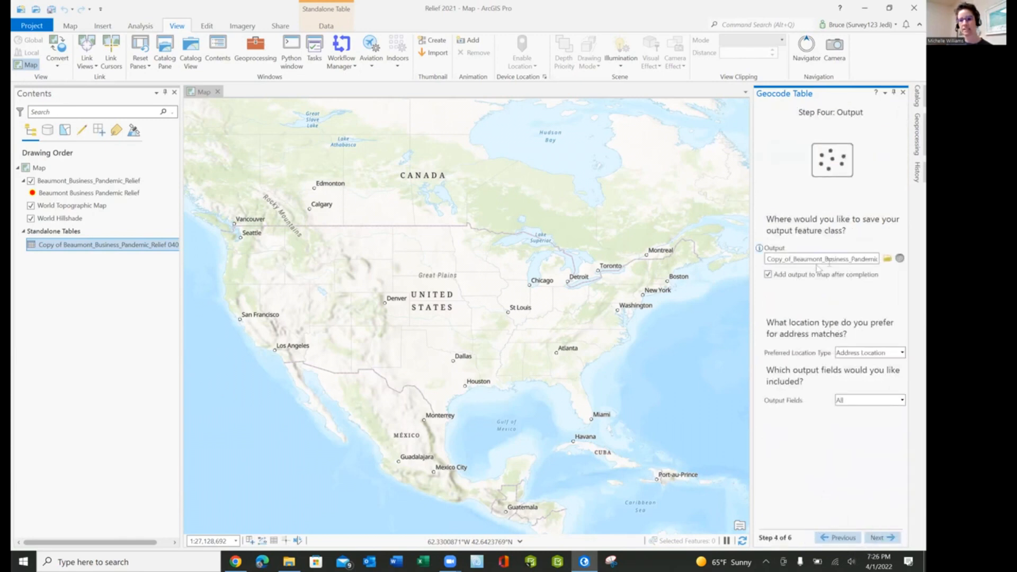
left_click(881, 537)
Limit the geocoding to the United States and to the Address and Postal categories, and finish the guided workflow
left_click(774, 312)
left_click(871, 542)
left_click(783, 301)
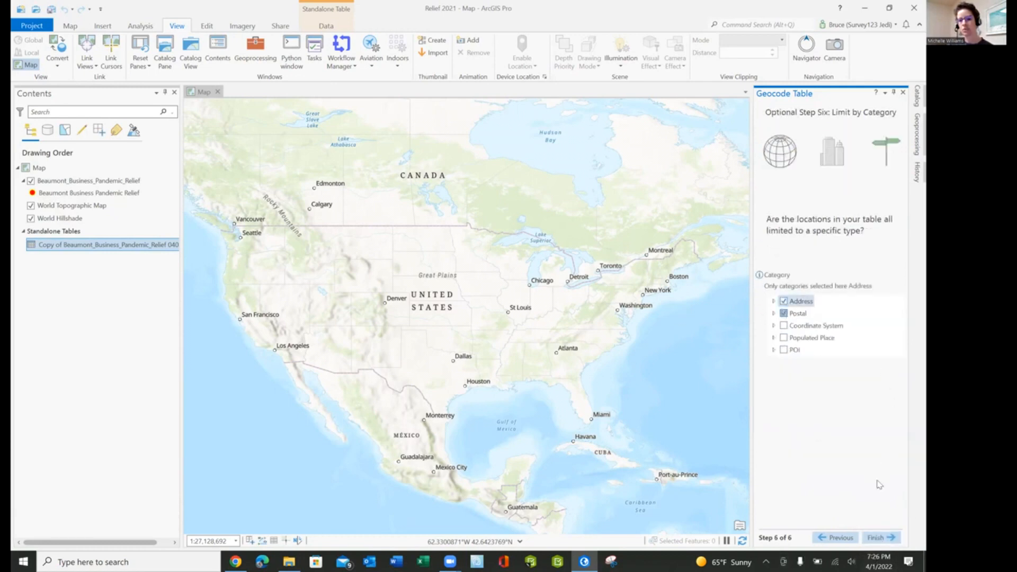
left_click(879, 538)
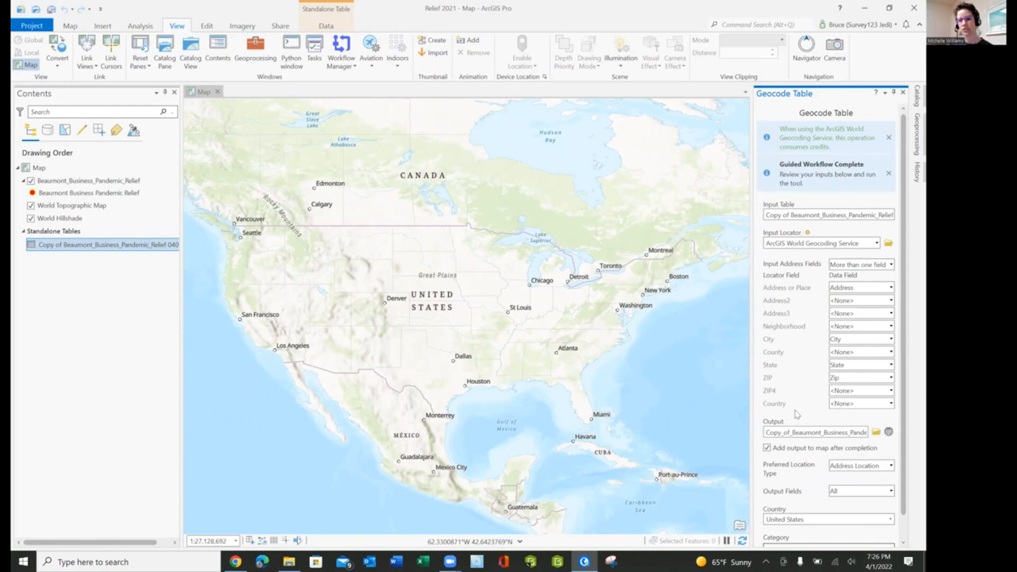
Set the output fields to Minimal, run the table geocoding and decline the rematch process
scroll(906, 378, "down", 1)
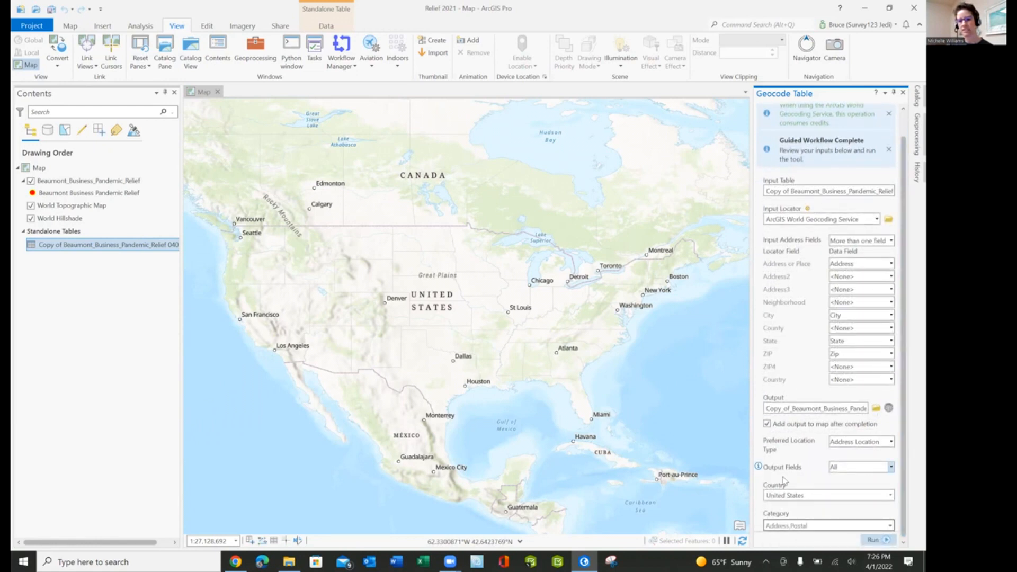
left_click(865, 468)
left_click(847, 486)
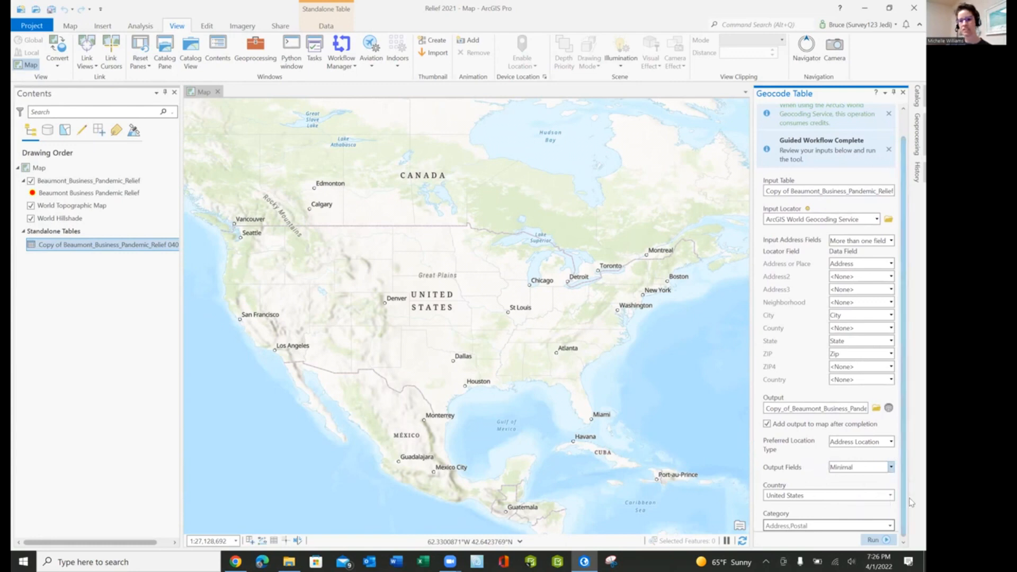
left_click(873, 540)
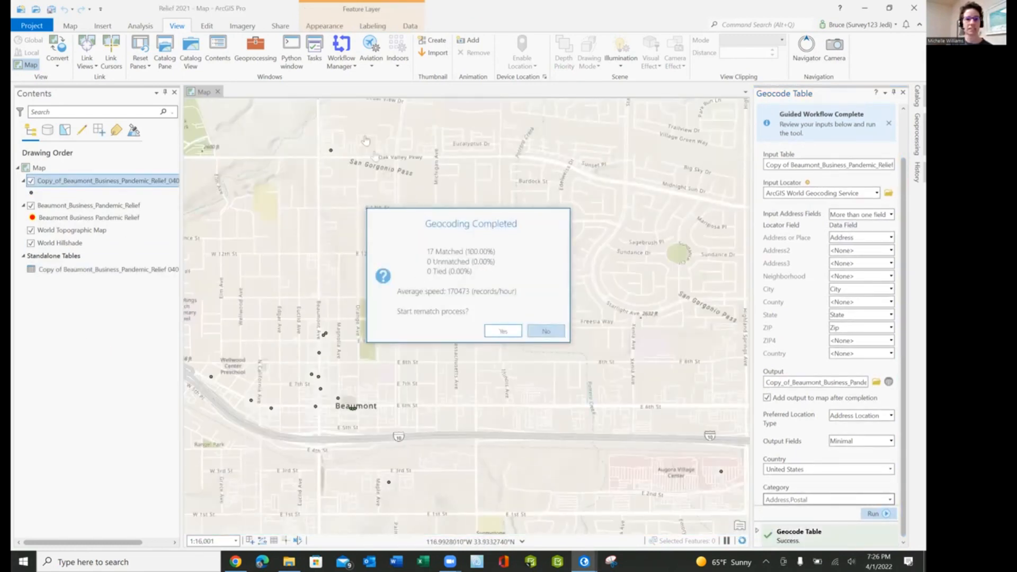
left_click(546, 331)
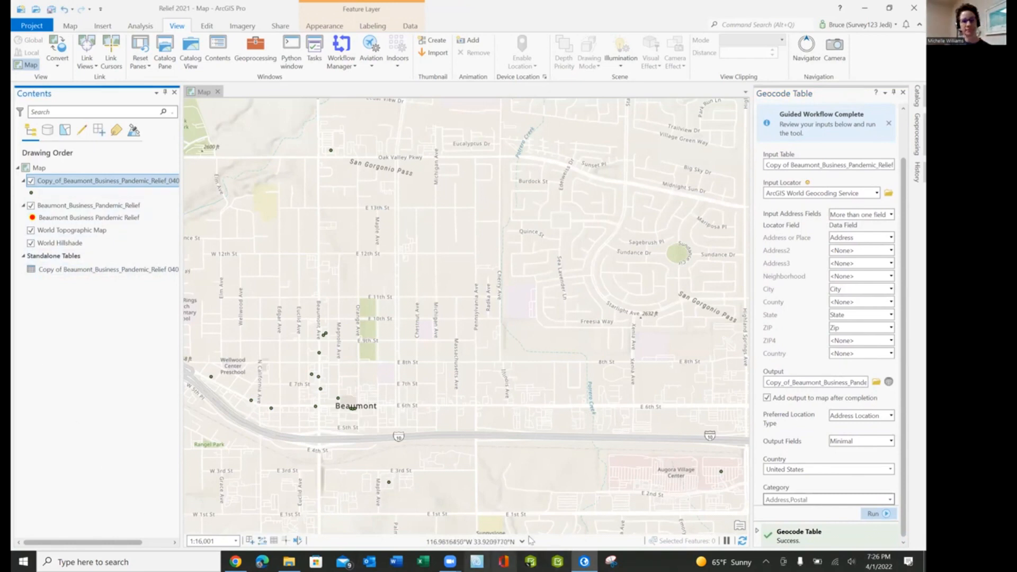
Switch to Google Earth Pro, delete the existing Beaumont business relief folder from My Places and dismiss the start-up tips
left_click(866, 15)
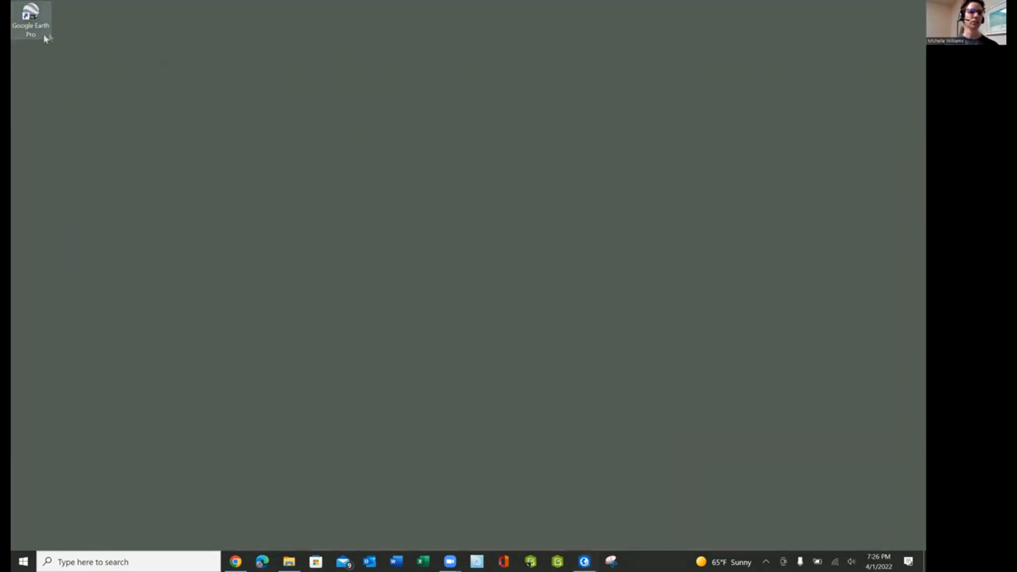
double_click(33, 16)
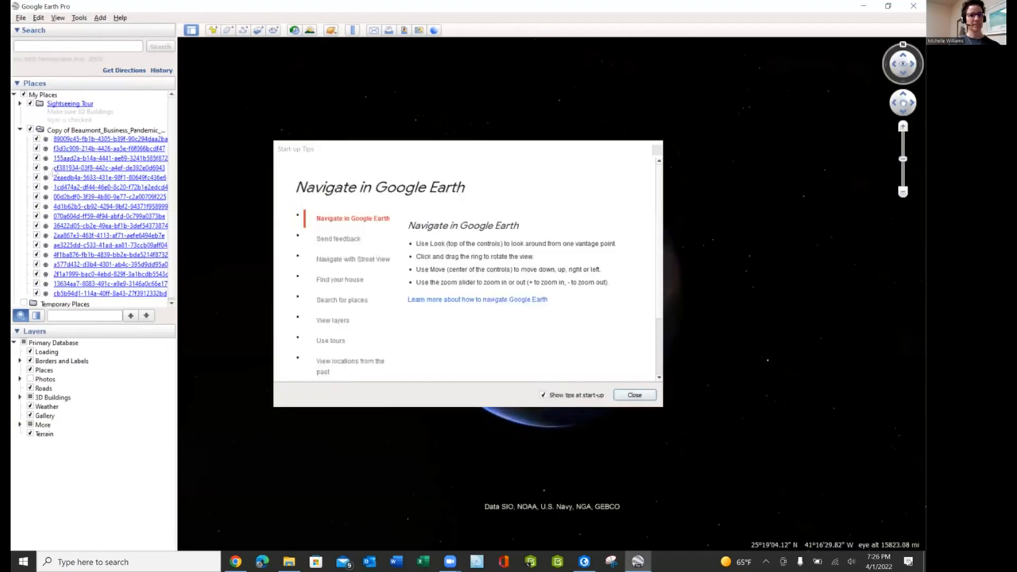
left_click(61, 130)
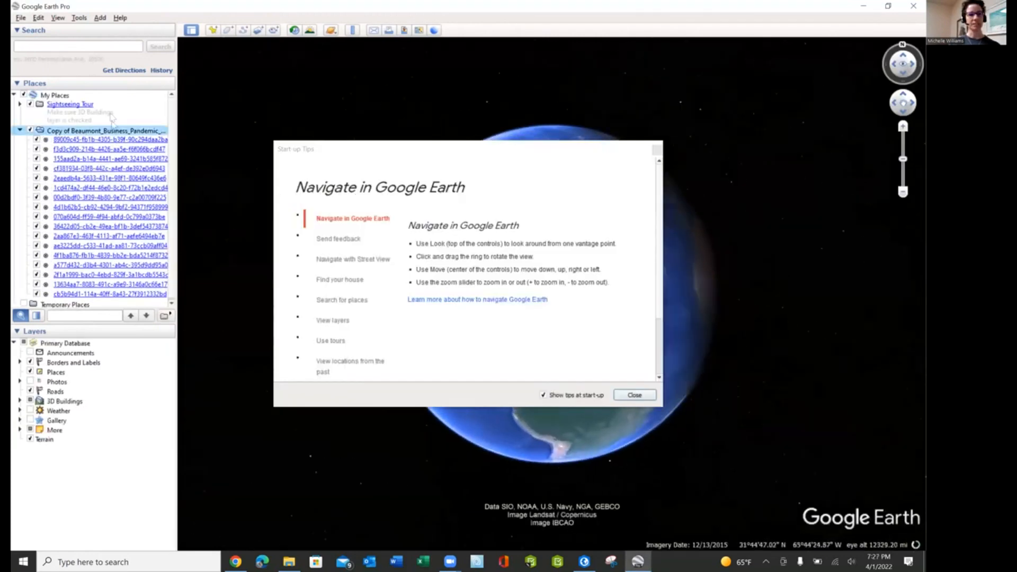
right_click(111, 131)
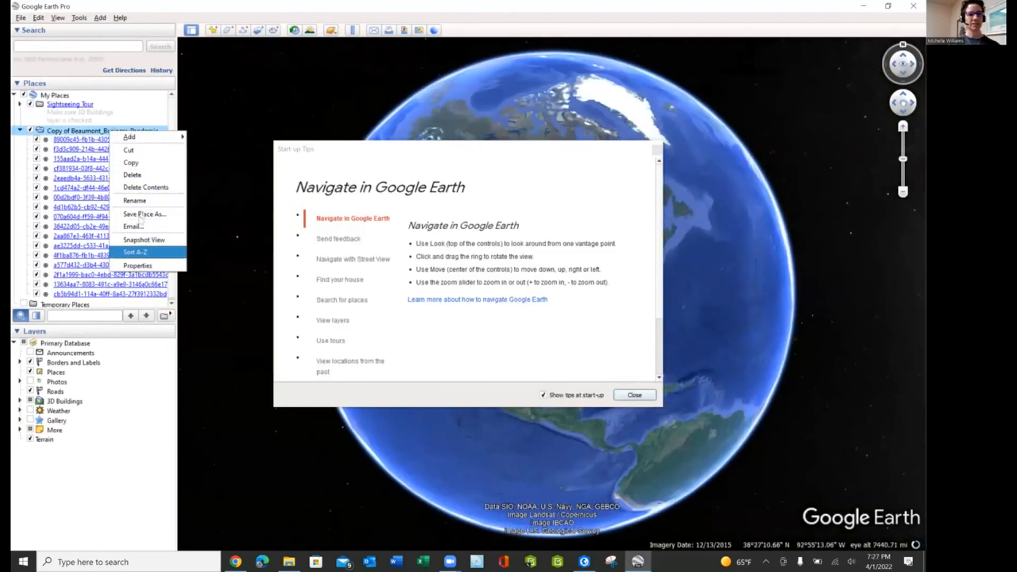
left_click(142, 175)
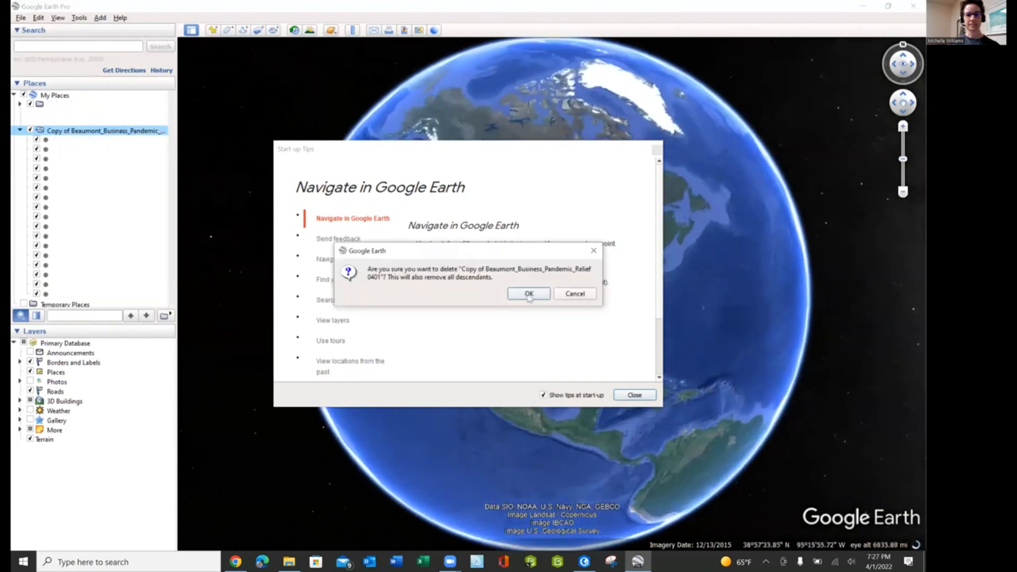
key("Return")
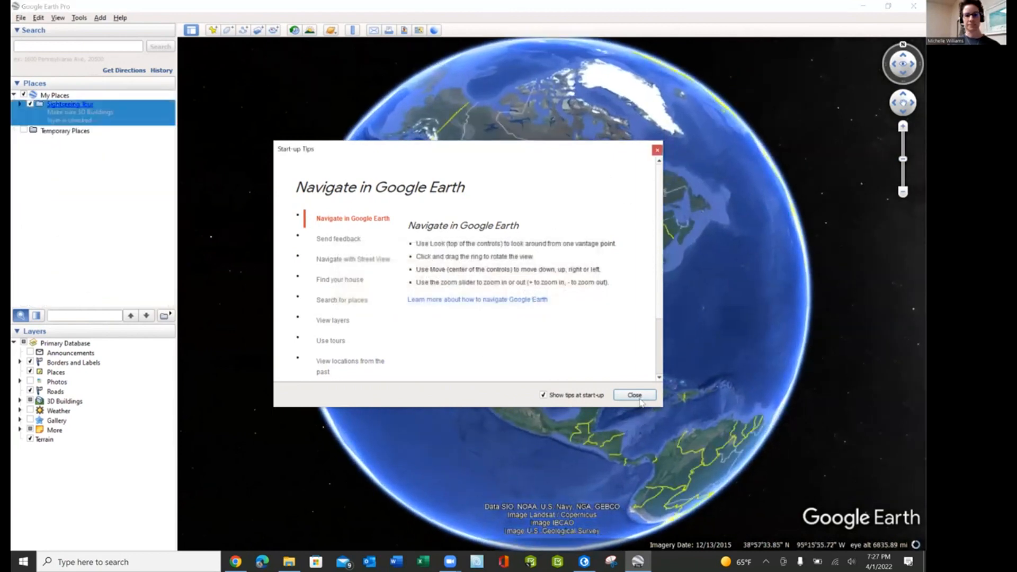
left_click(634, 396)
left_click(80, 234)
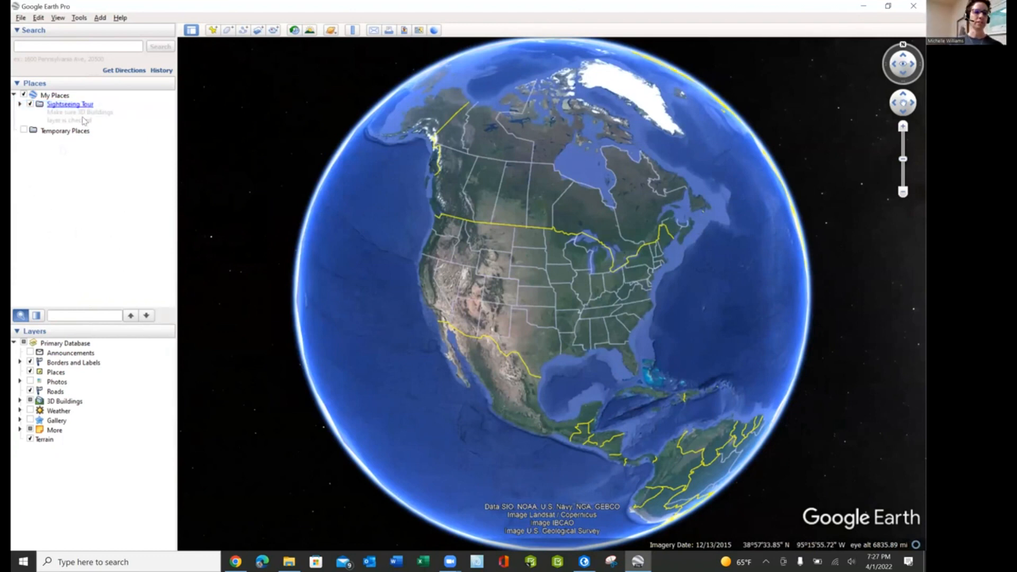
Import the "Copy of Beaumont_Business_Pandemic_Relief 0401" CSV file as comma-delimited data with the default import settings
left_click(20, 18)
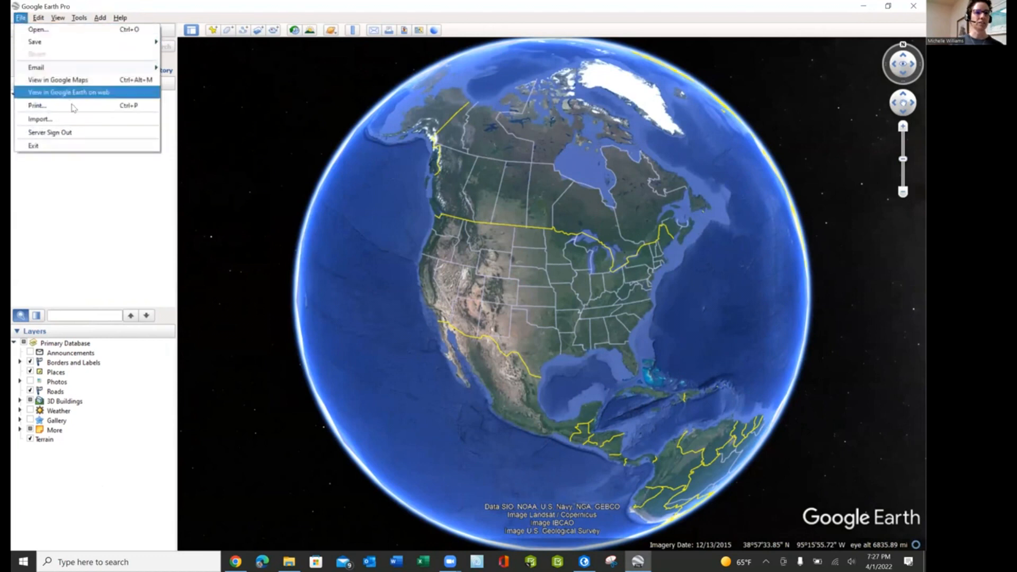
left_click(60, 120)
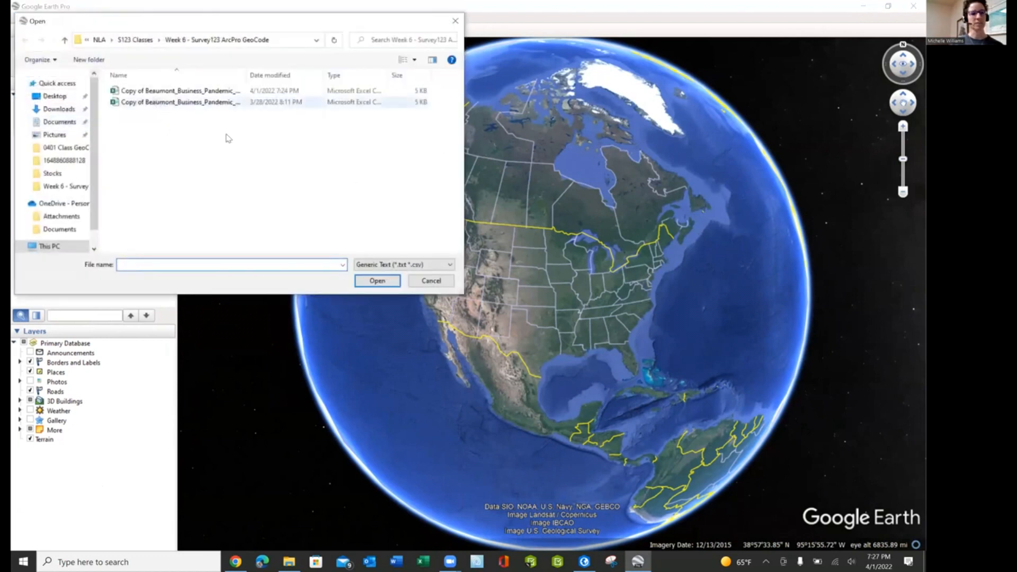
double_click(245, 76)
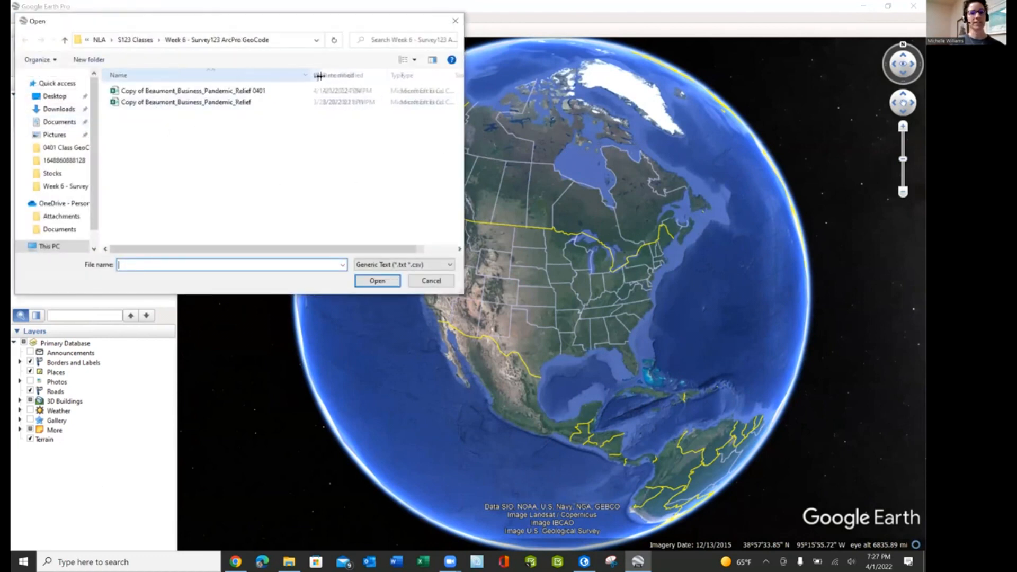
double_click(241, 92)
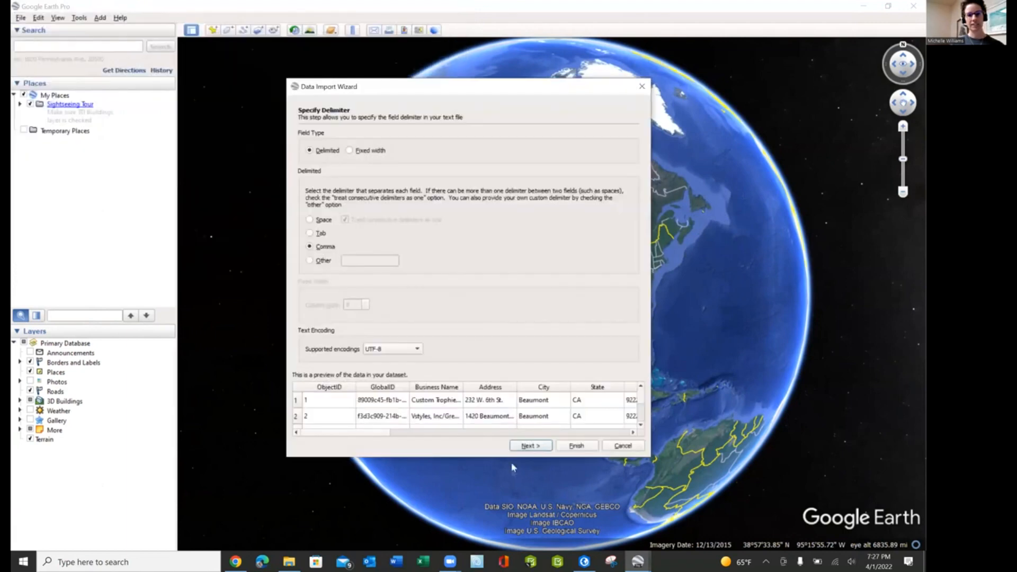
left_click(577, 446)
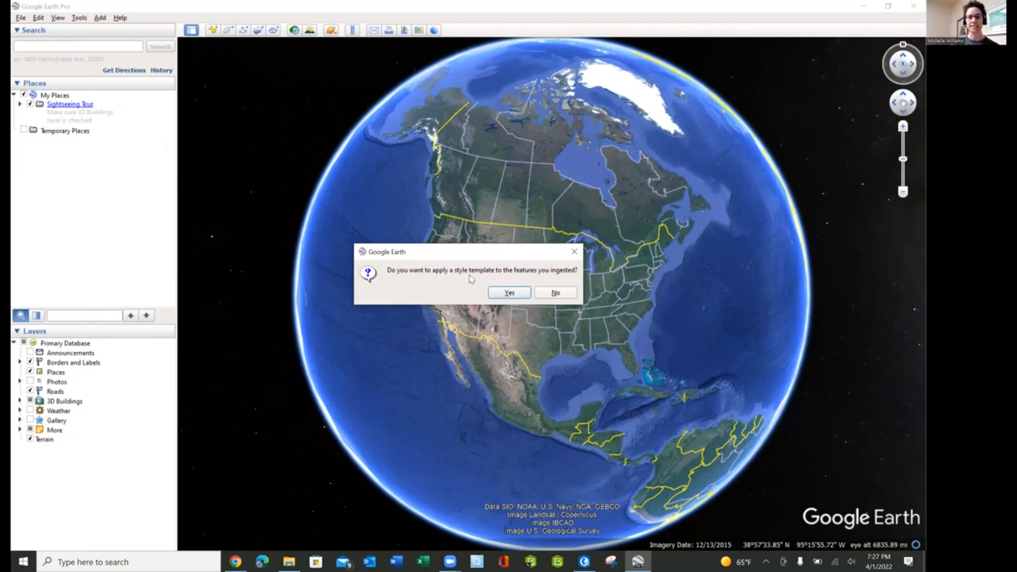
Apply a style template that names the features by GlobalID, and save it to the Desktop as "Copy of Beaumont_Business_Pandemic_Relief 0401"
left_click(508, 293)
left_click(437, 210)
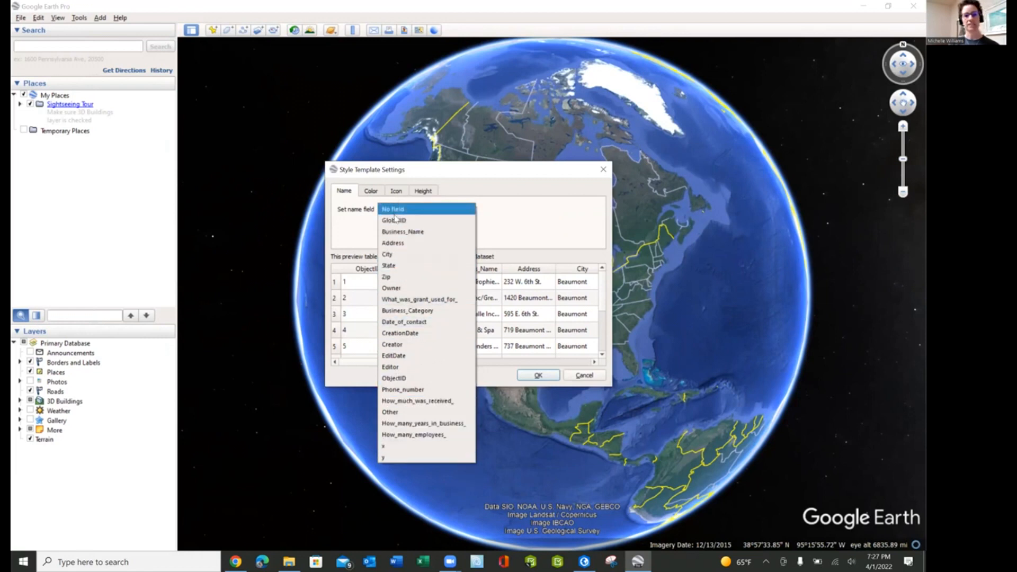
left_click(410, 223)
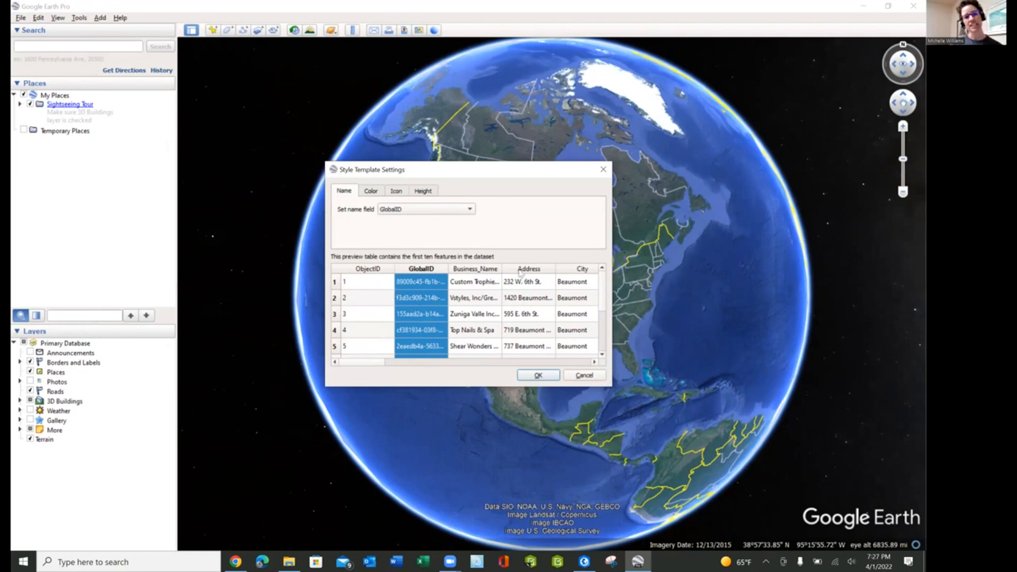
left_click(538, 375)
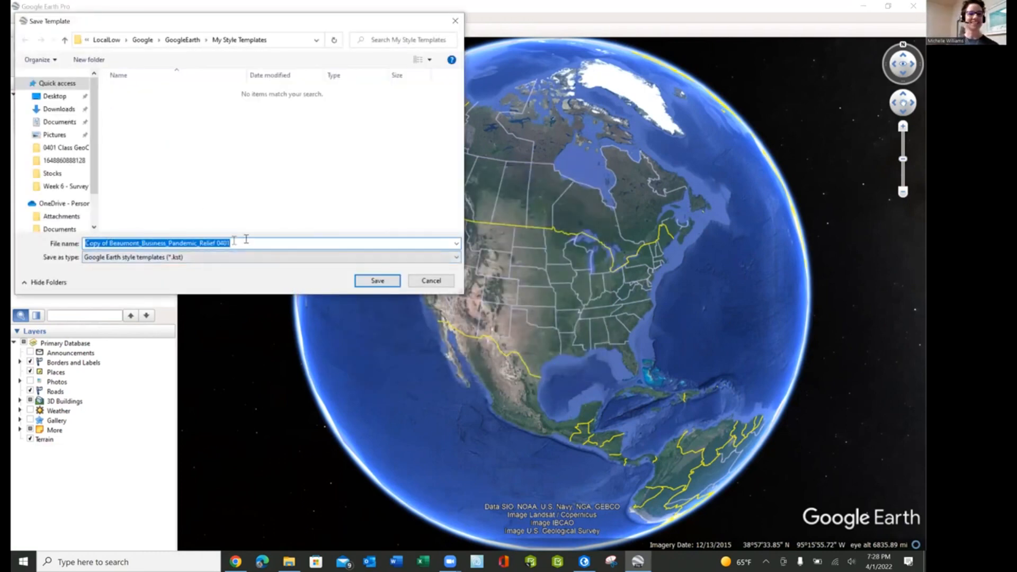
left_click(59, 98)
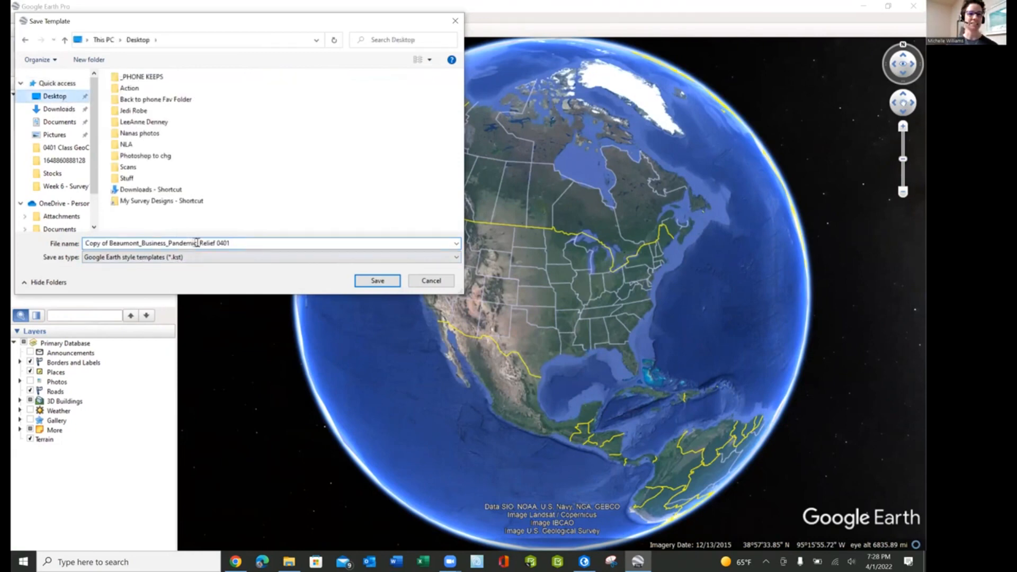
left_click(379, 281)
Save the imported Beaumont business relief layer from Temporary Places to My Places
scroll(359, 399, "up", 3)
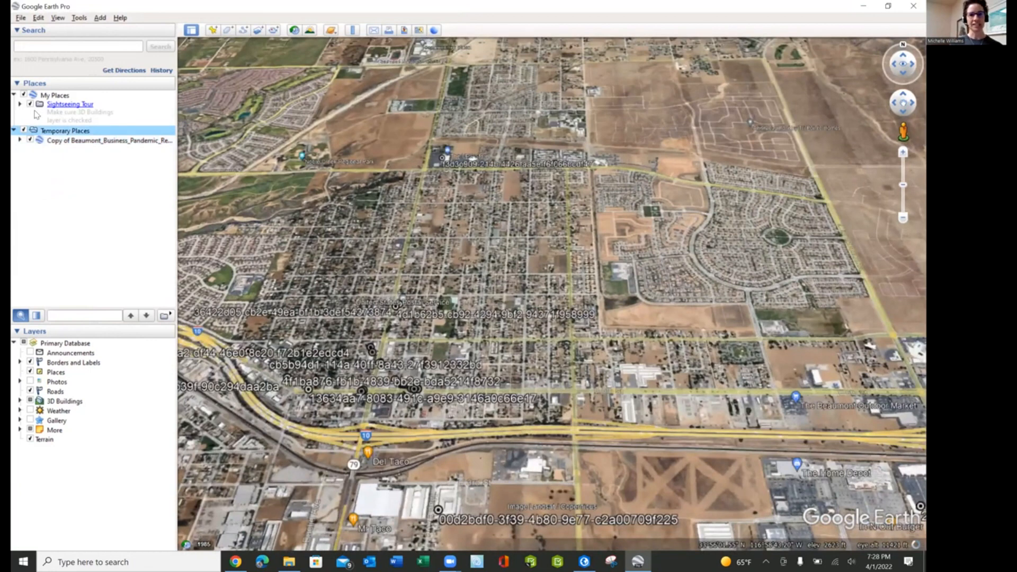
left_click(98, 141)
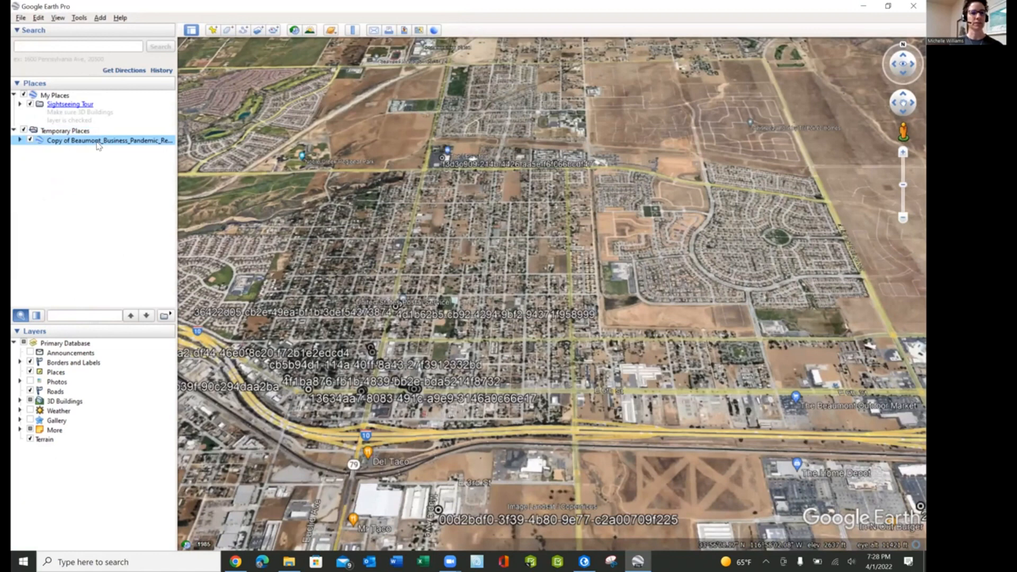
right_click(98, 142)
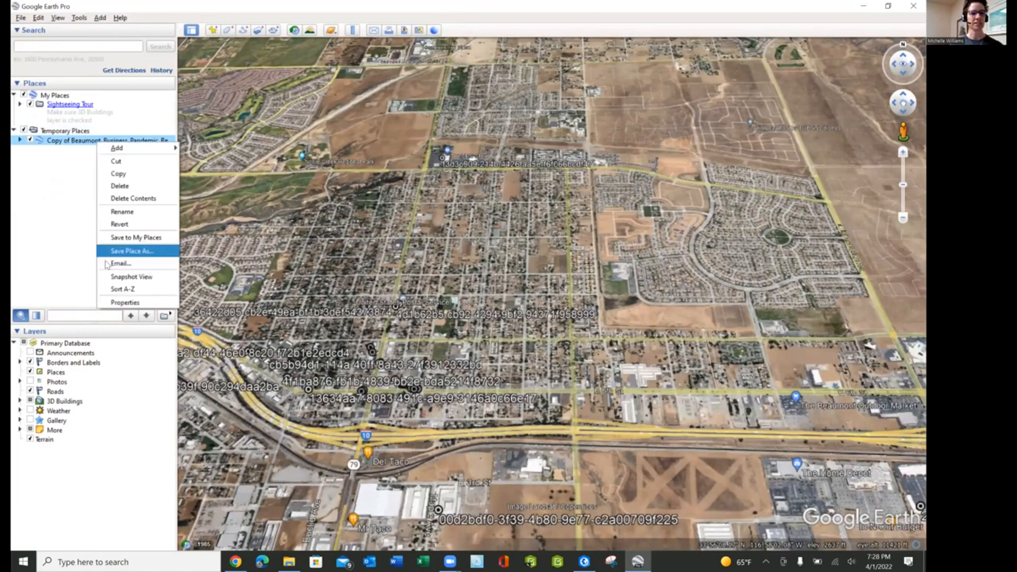
left_click(130, 240)
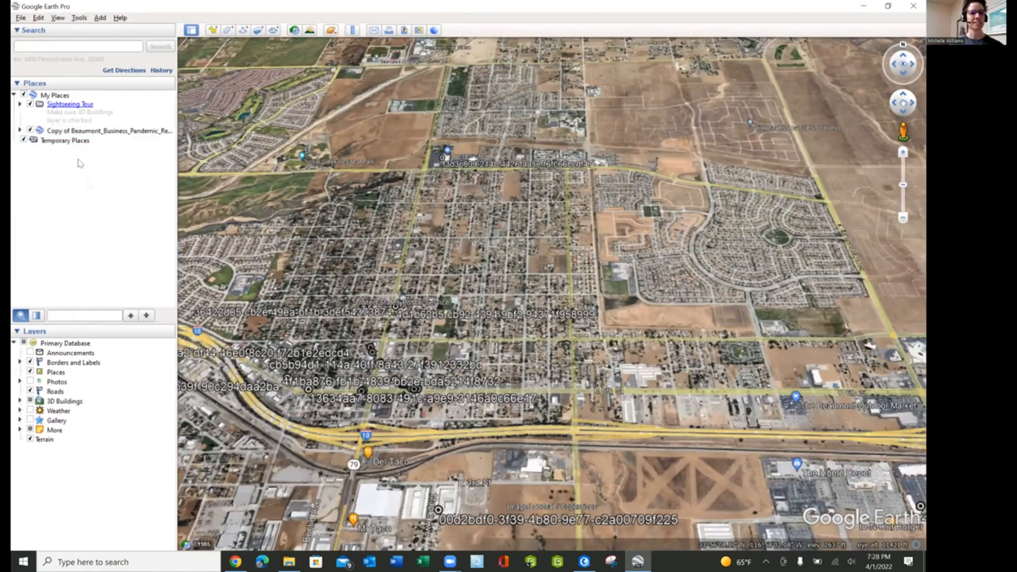
Save the Beaumont layer to the Desktop as a KMZ file named "Copy of Beaumont_Business_Pandemic_Relief 2022"
left_click(74, 133)
right_click(97, 137)
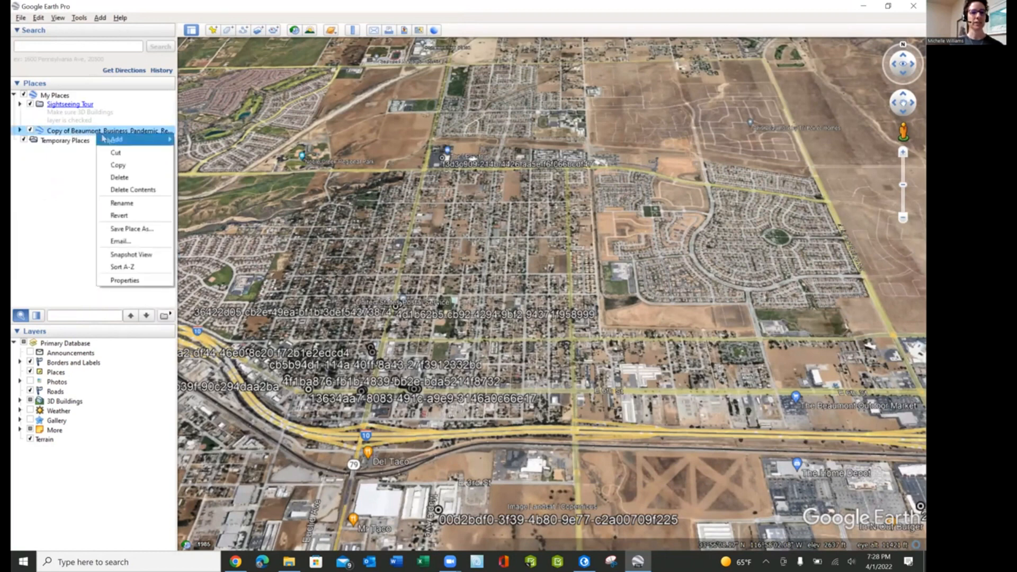
left_click(122, 230)
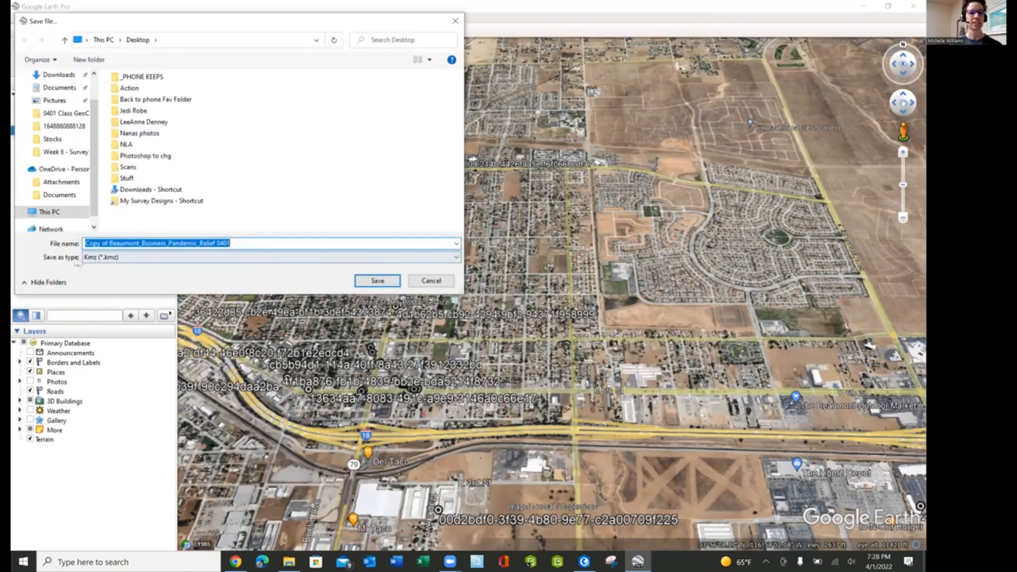
left_click(246, 240)
key("BackSpace")
key("BackSpace")
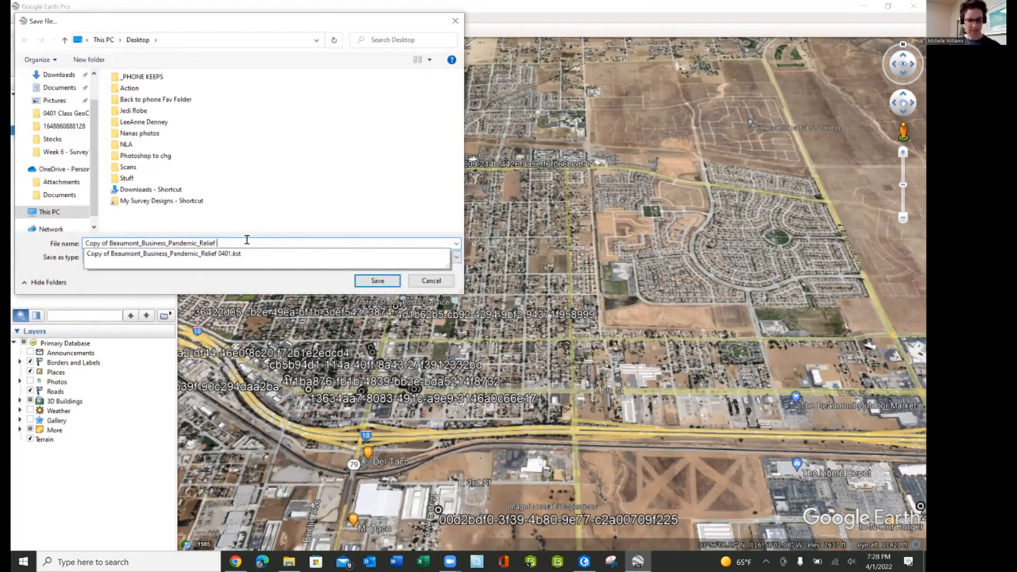
type("2022")
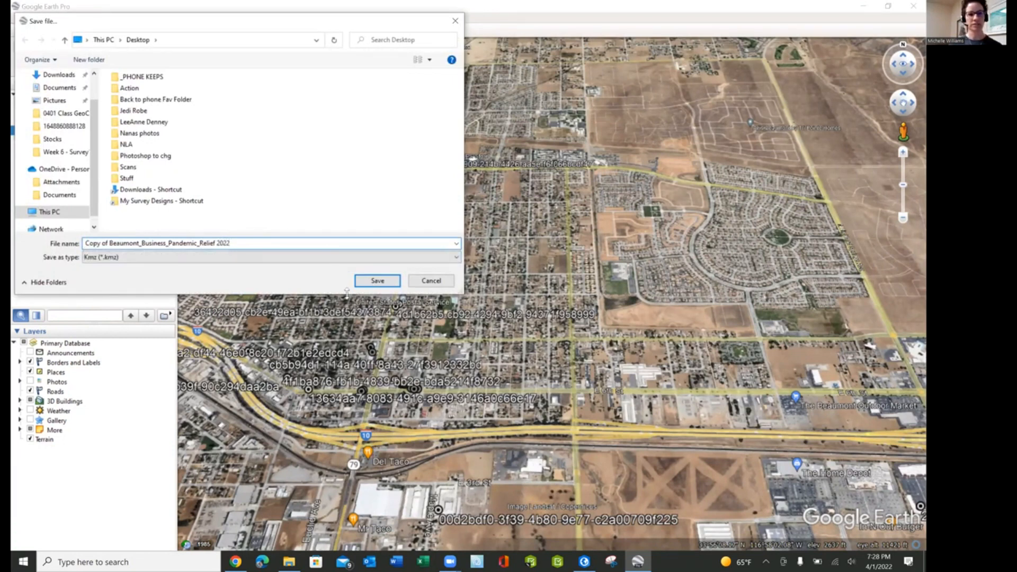
left_click(377, 282)
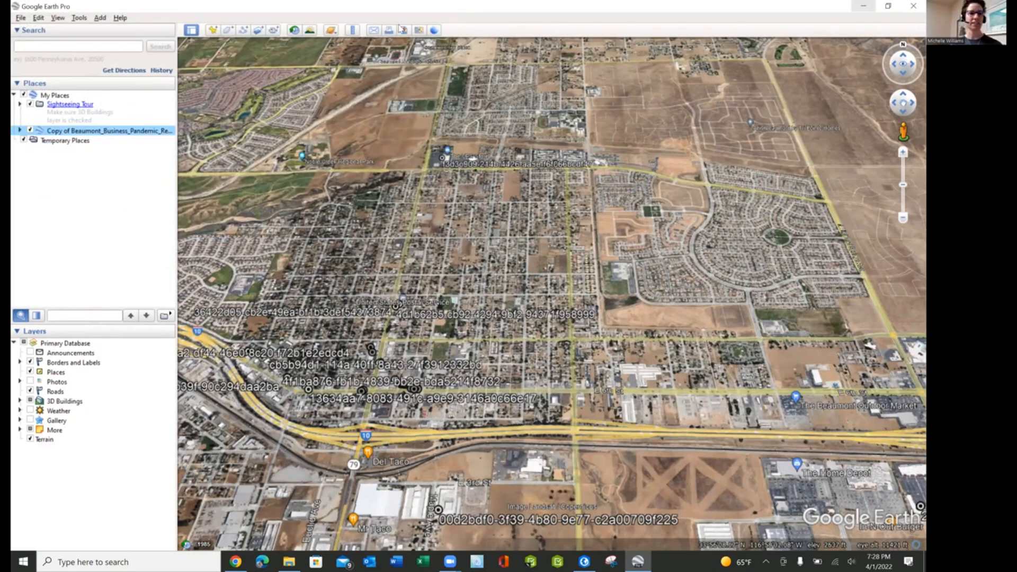
Switch to ArcGIS Pro, search the geoprocessing tools for "kmz", and open the KML To Layer tool
left_click(863, 5)
left_click(37, 130)
left_click(584, 561)
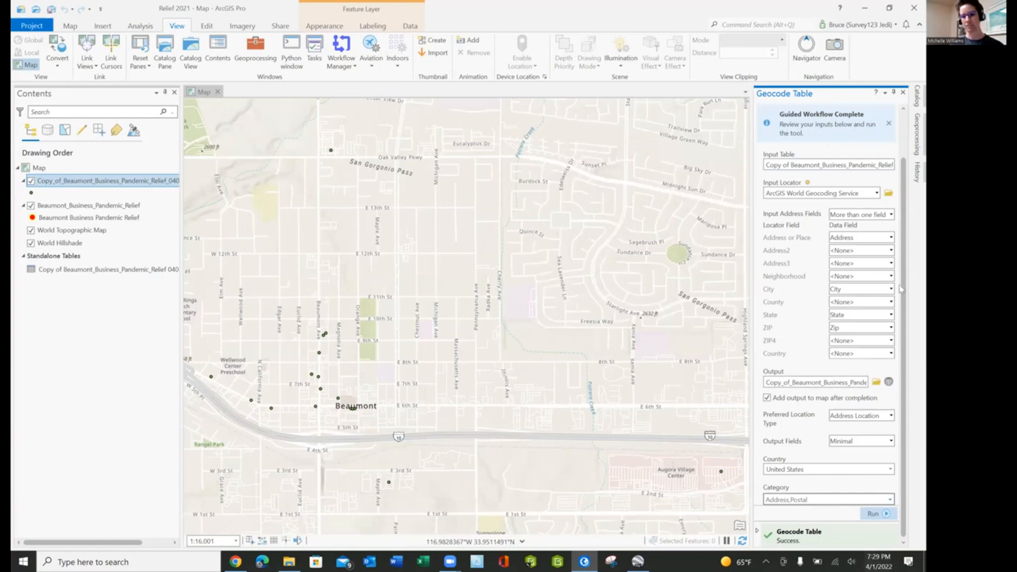
left_click(915, 137)
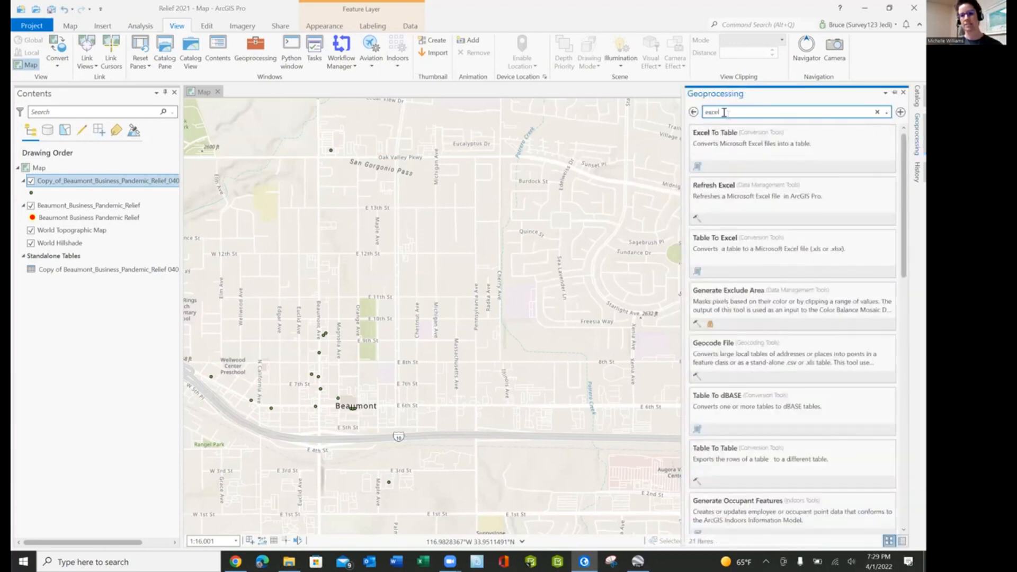
left_click_drag(727, 111, 638, 106)
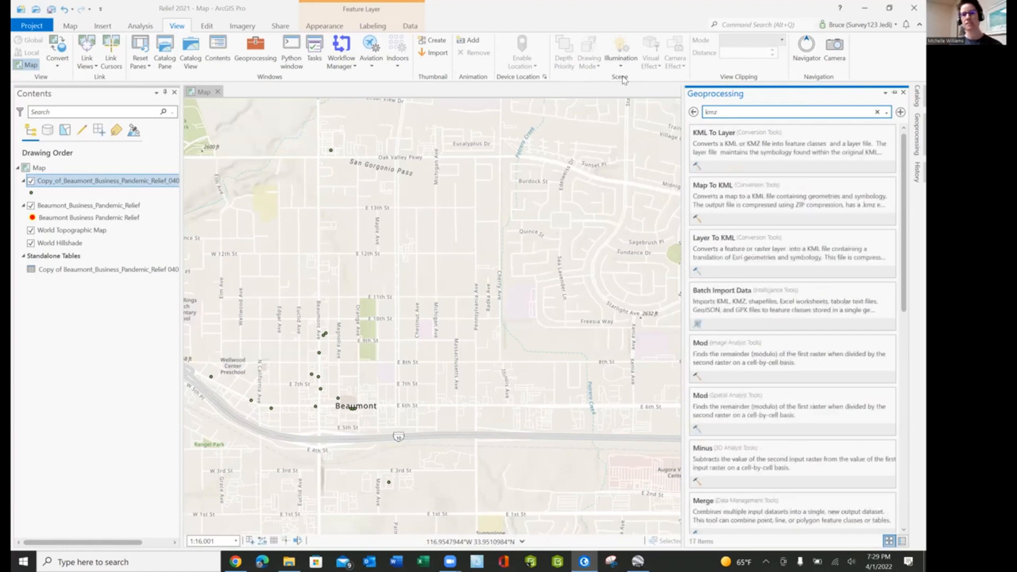
left_click(710, 134)
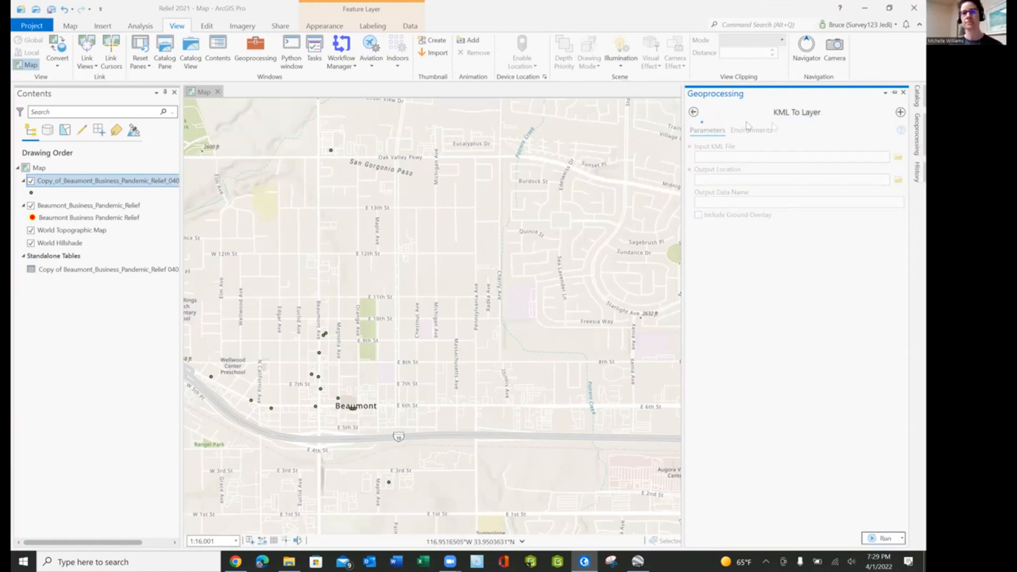
Convert the Desktop file "Copy of Beaumont_Business_Pandemic_Relief 2022" to a layer with KML To Layer, keeping the default Relief 2021 output location and name
left_click(898, 156)
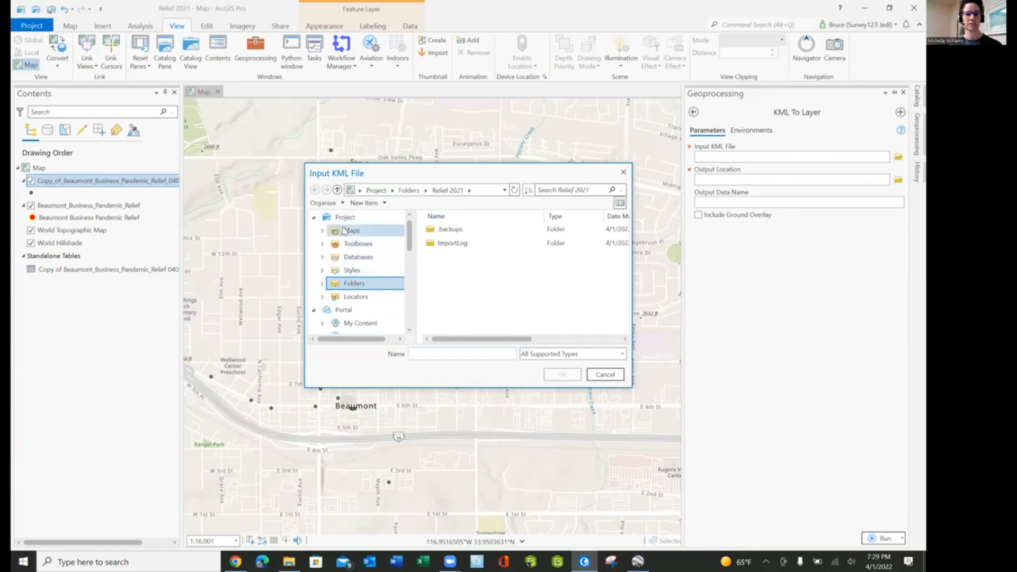
scroll(339, 275, "down", 3)
scroll(325, 280, "down", 2)
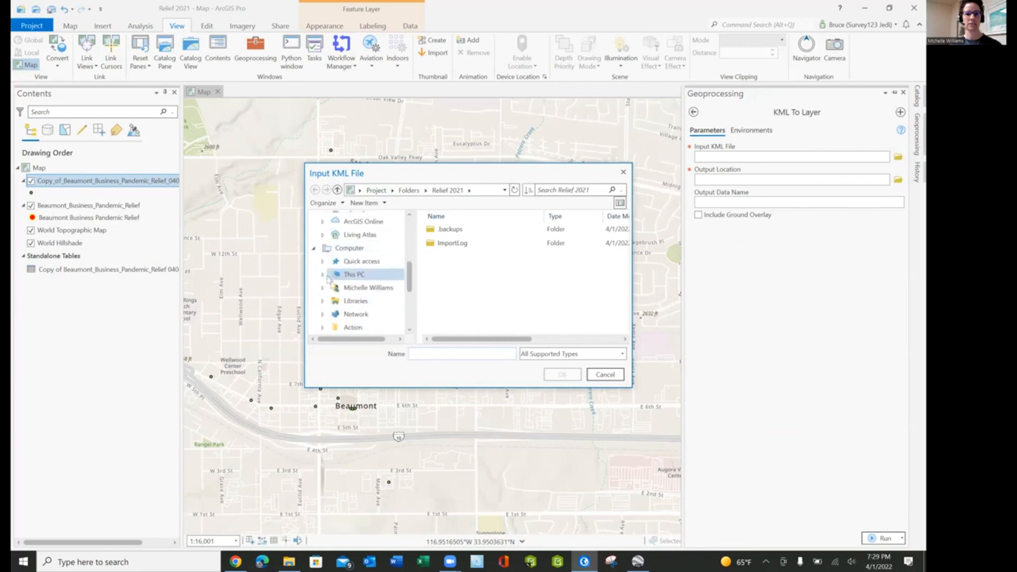
left_click(356, 279)
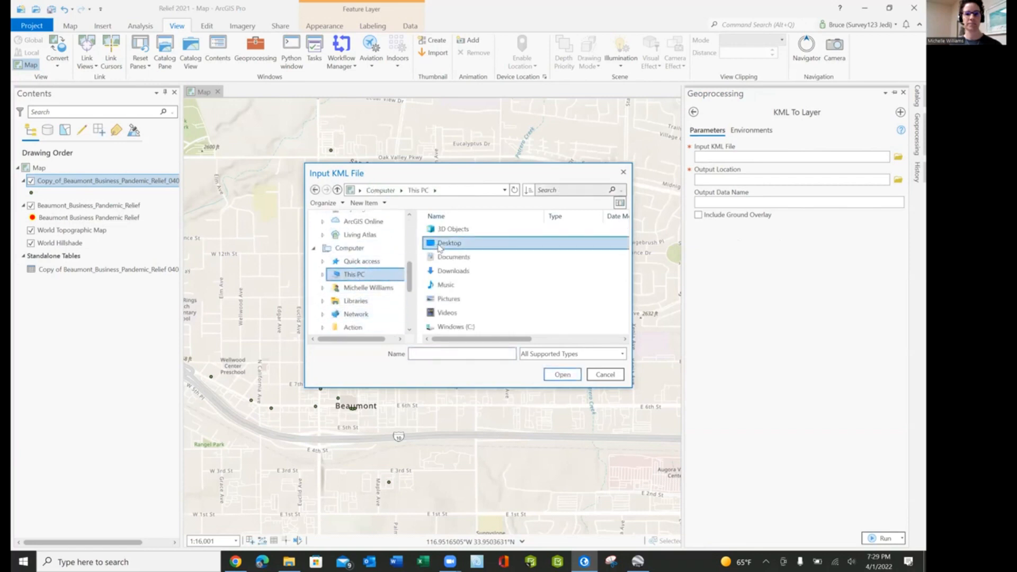
double_click(453, 242)
double_click(471, 327)
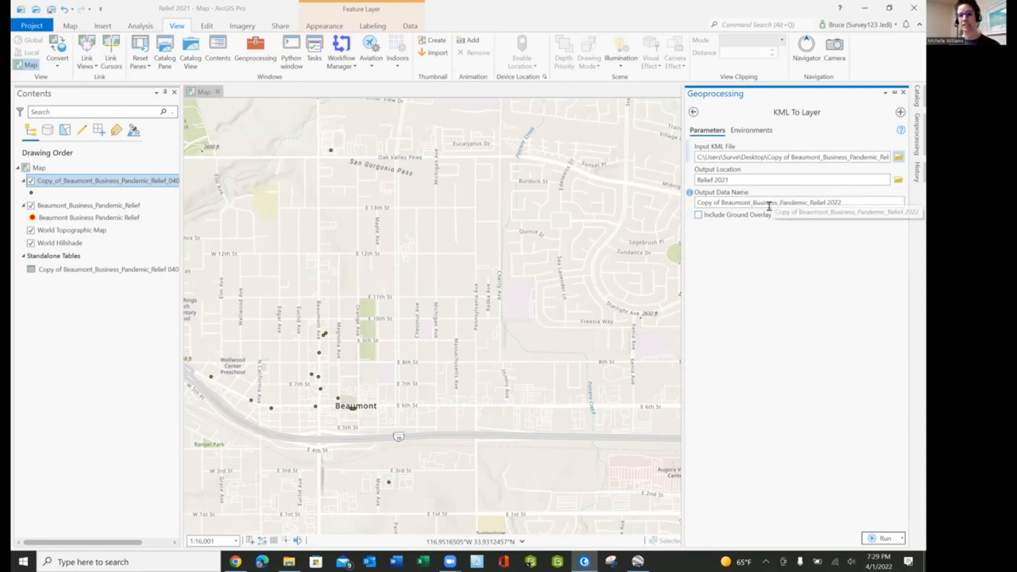
left_click(885, 538)
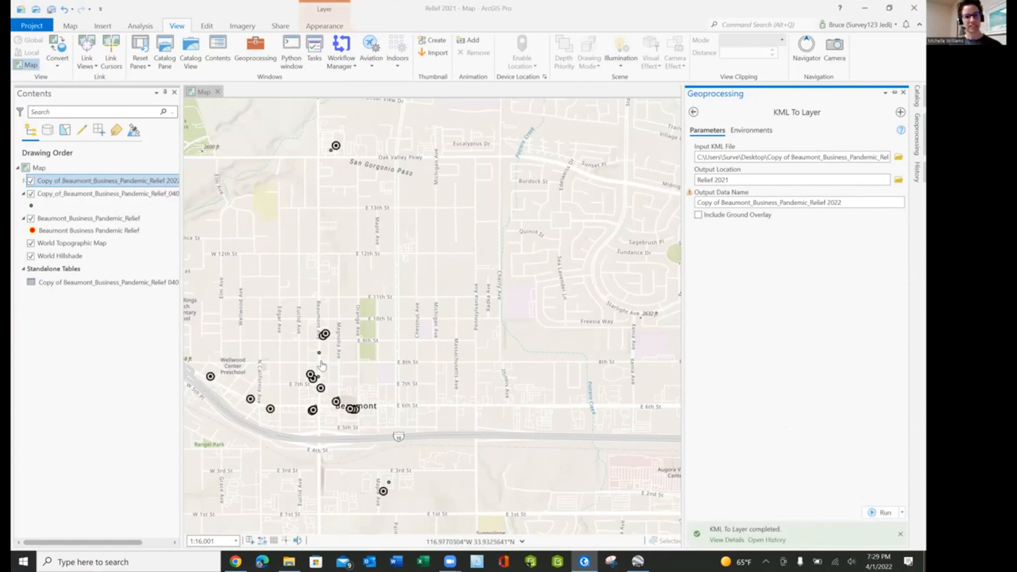
Hide and collapse the geocoded 0401 layer, and expand the imported 2022 group down to its Points symbol
scroll(321, 365, "up", 5)
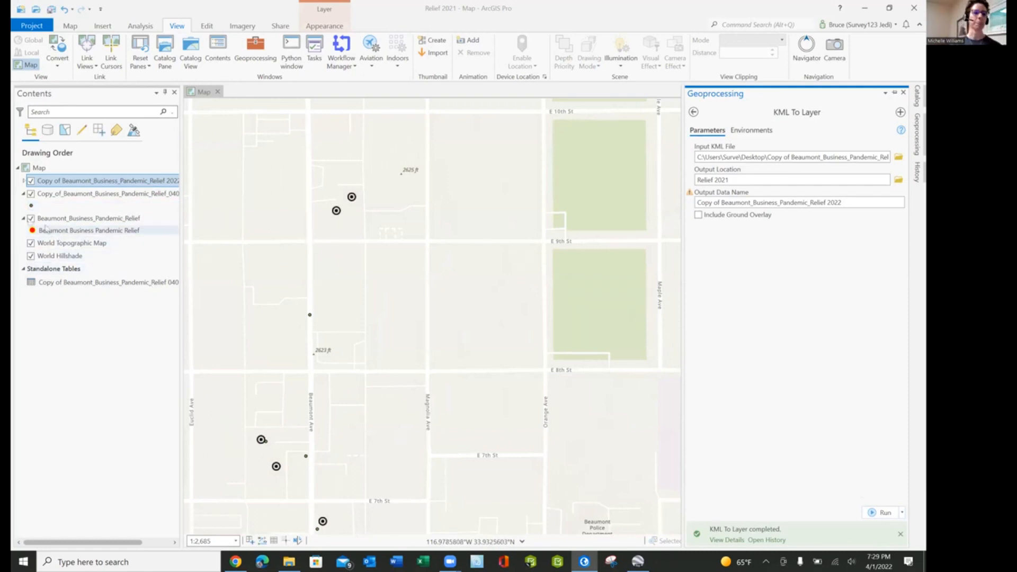
left_click(24, 194)
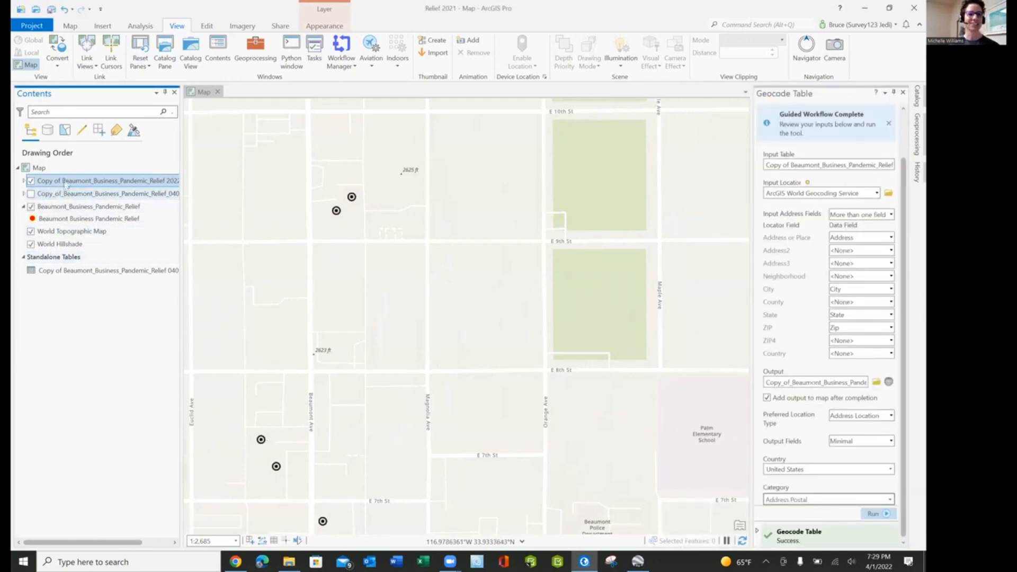
left_click(24, 181)
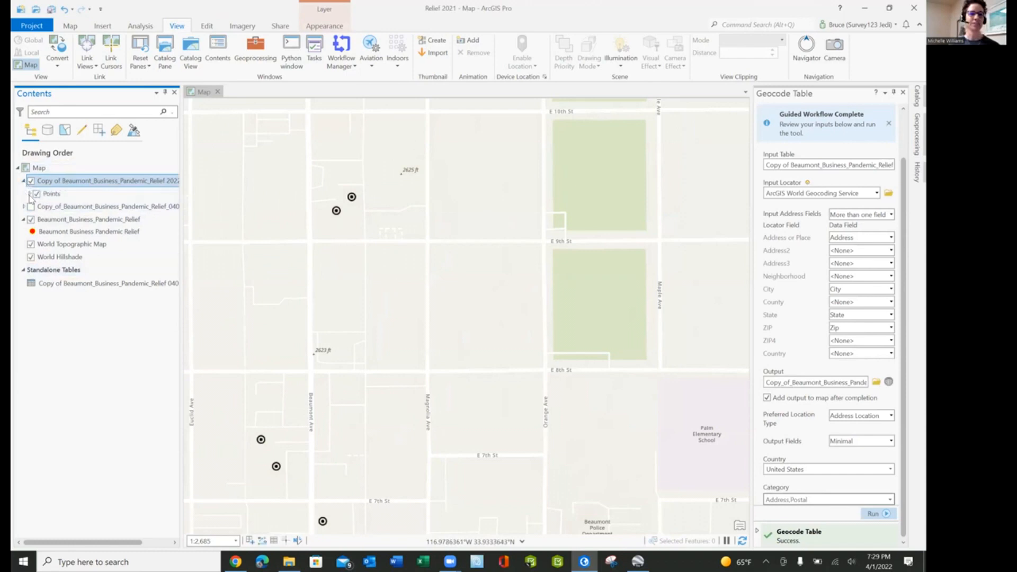
left_click(29, 195)
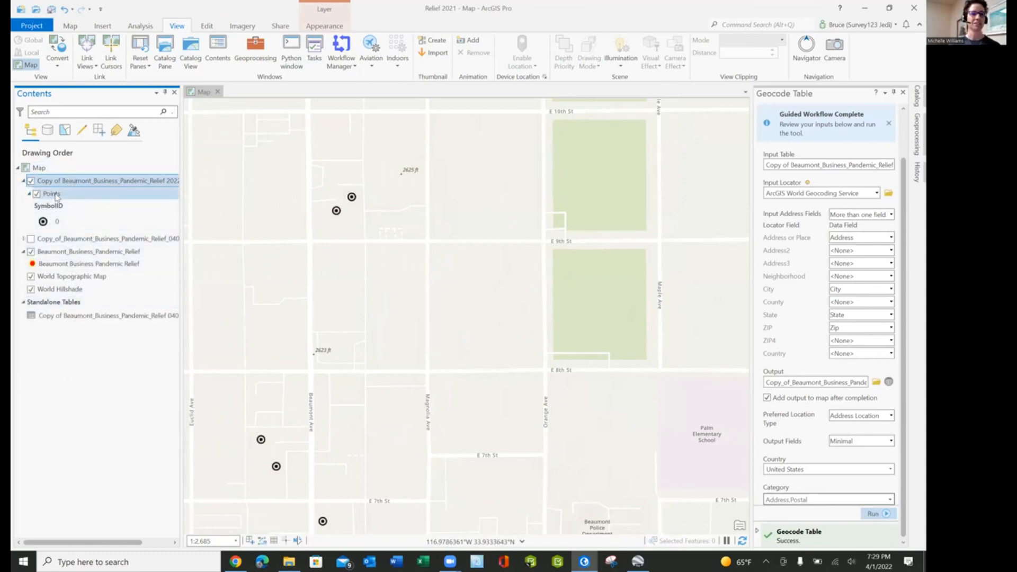
Export the features of the Points layer to Relief 2021.gdb with the output name "KMZImport"
right_click(55, 195)
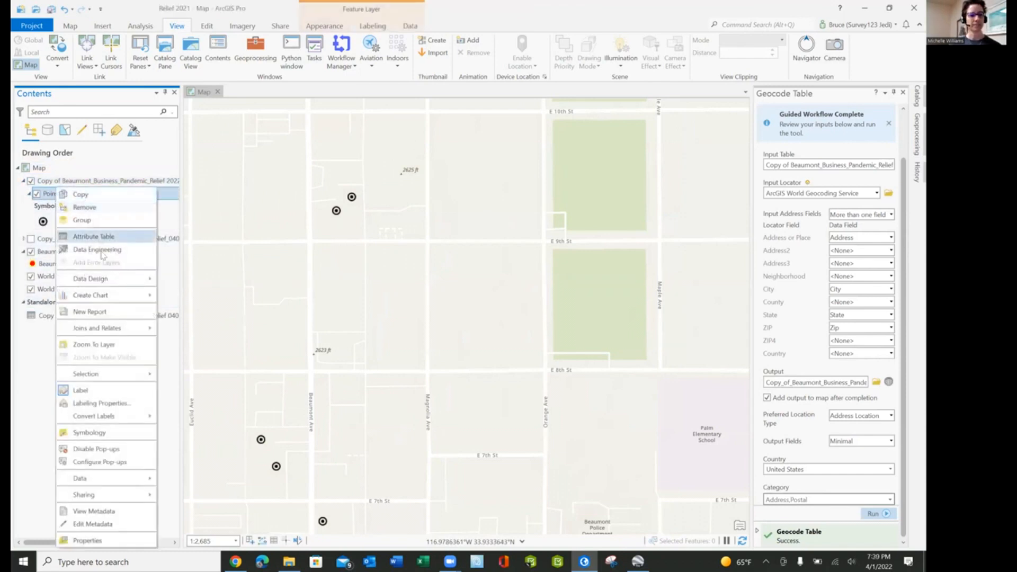
mouse_move(84, 479)
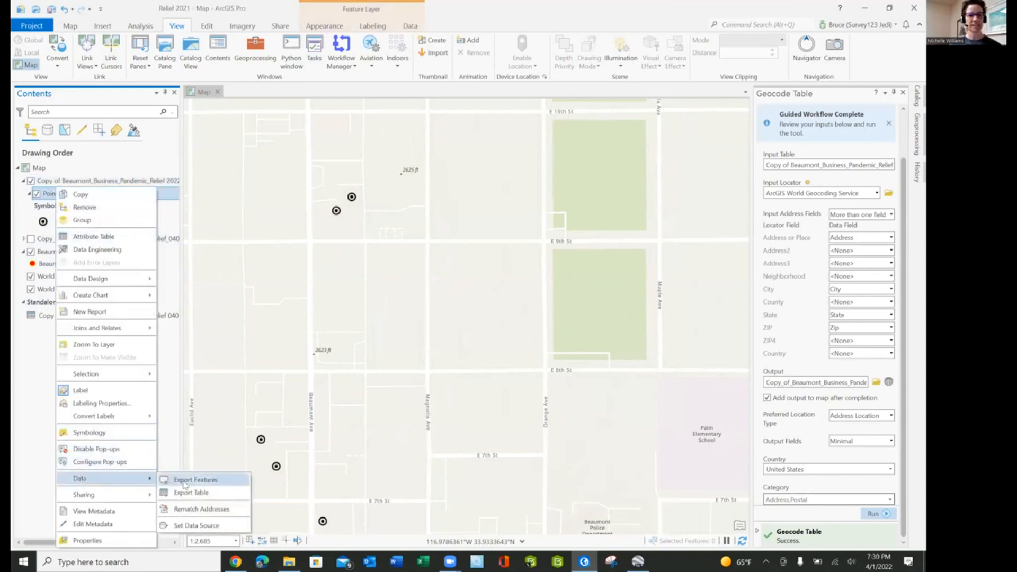
left_click(183, 482)
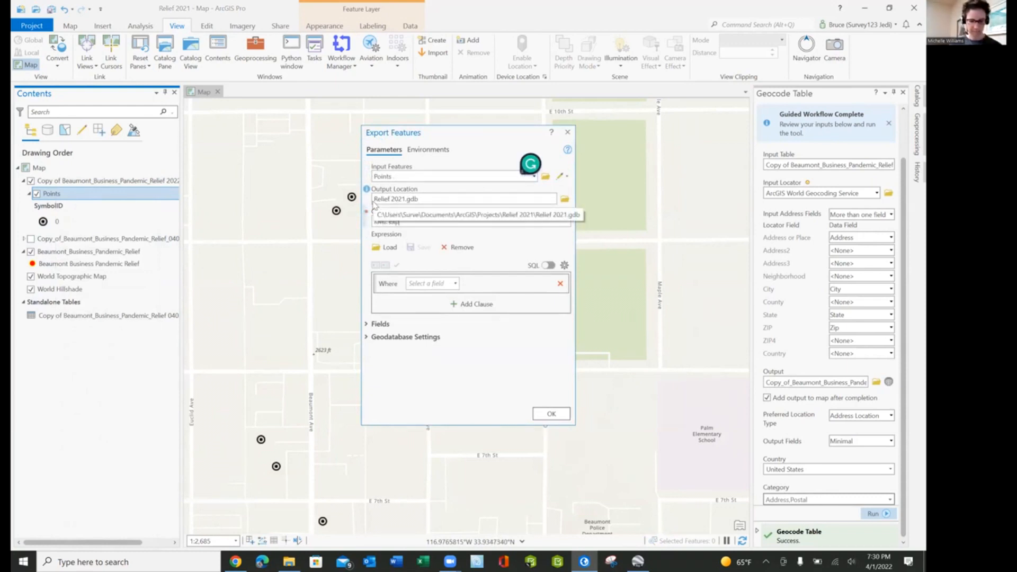
key("BackSpace")
key("BackSpace")
key("BackSpace")
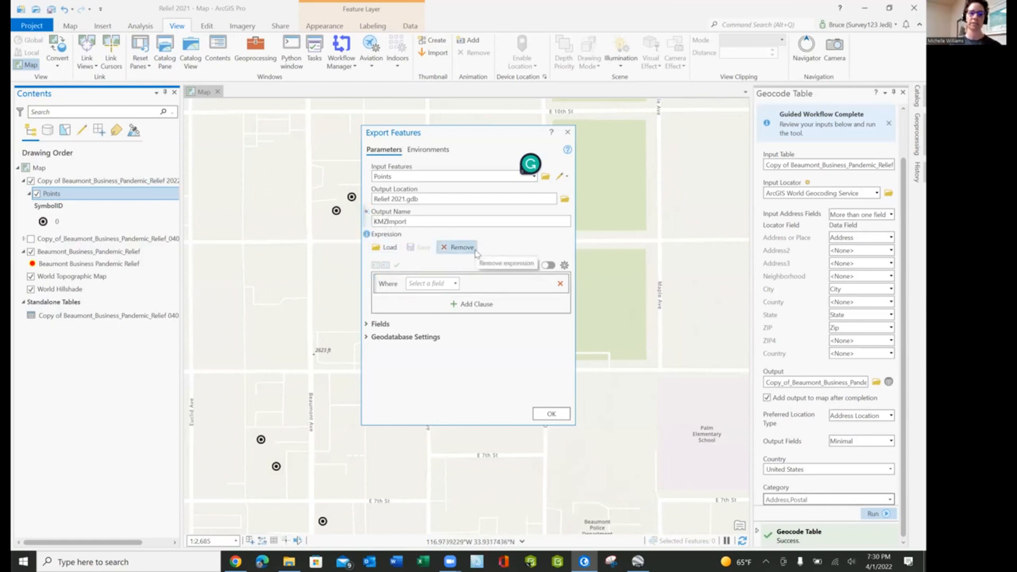
left_click(551, 416)
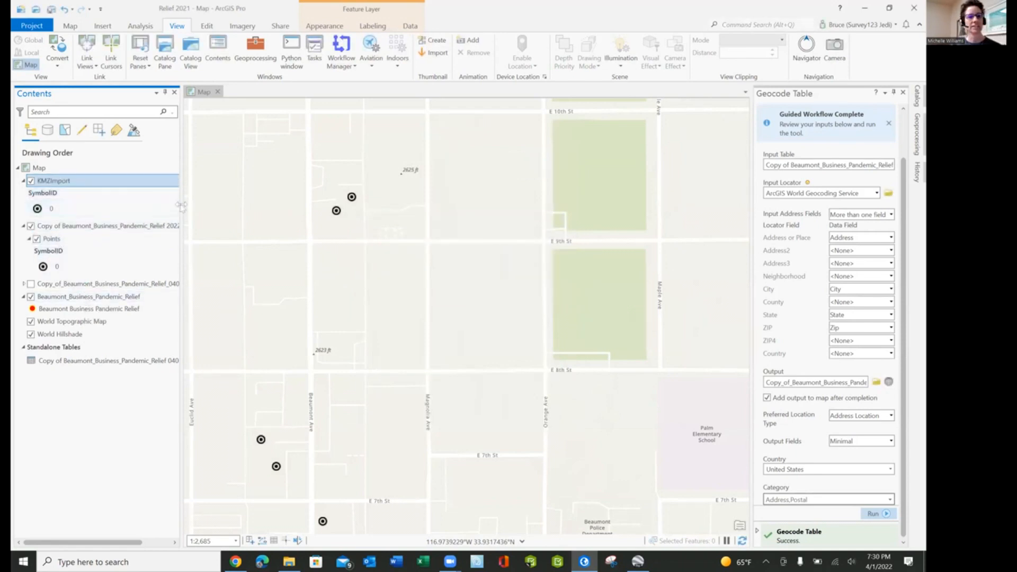
Remove the "Copy of Beaumont_Business_Pandemic_Relief 2022" group layer from the map
left_click(105, 231)
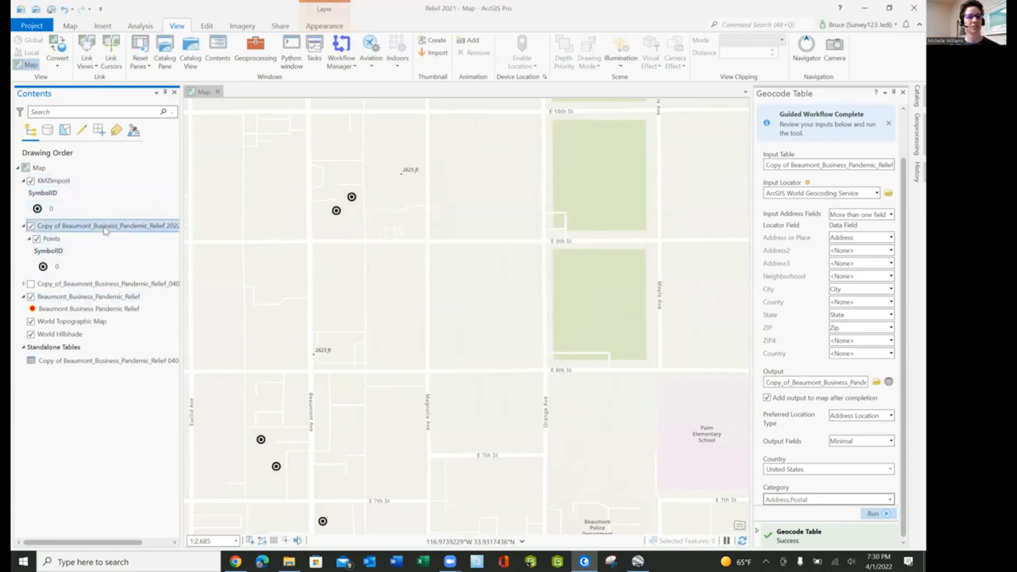
right_click(53, 229)
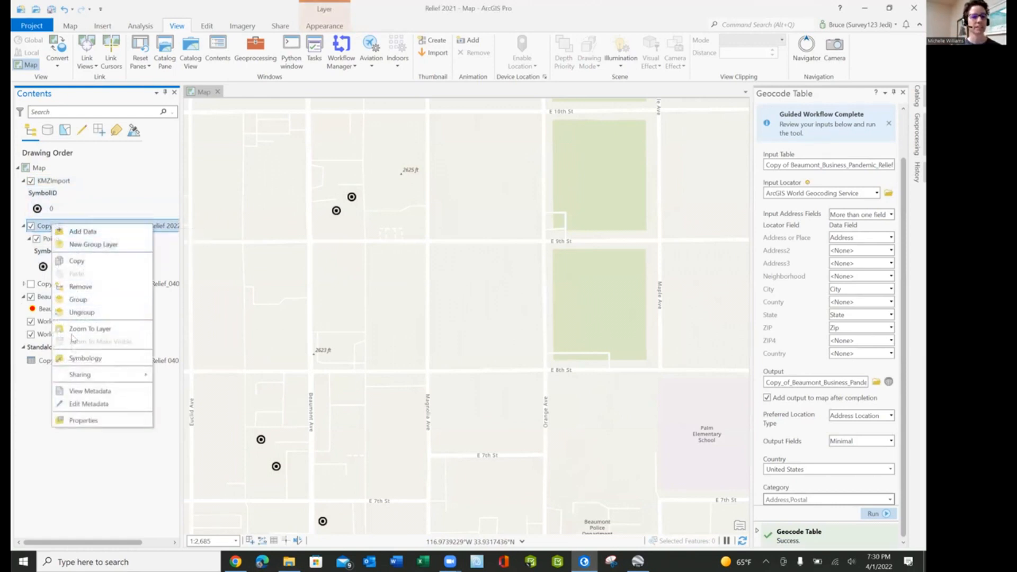
left_click(81, 286)
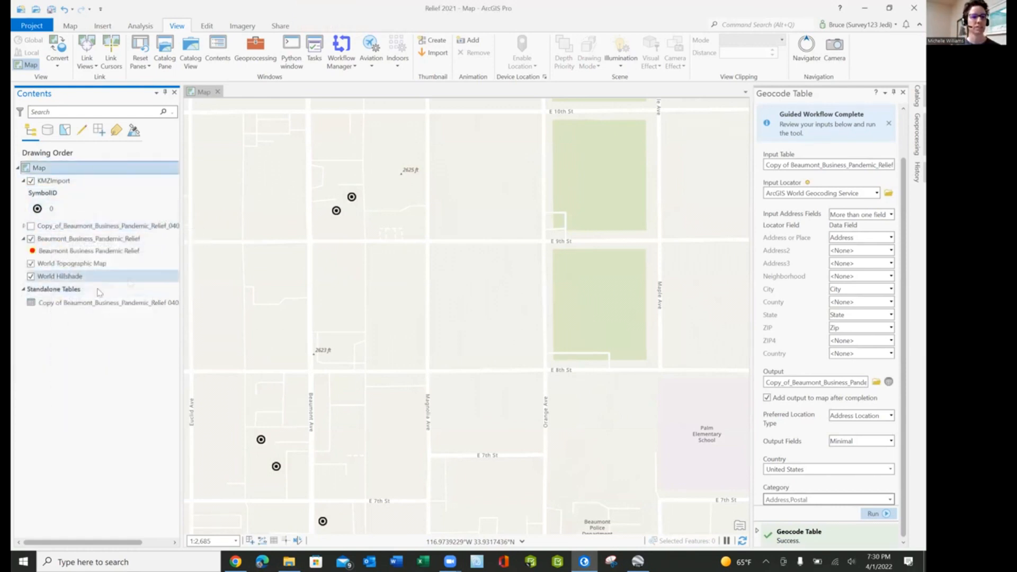
Open the KMZImport attribute table, collapse the Geocode Table pane, and widen the Name and FolderPath columns to read their full values
right_click(53, 182)
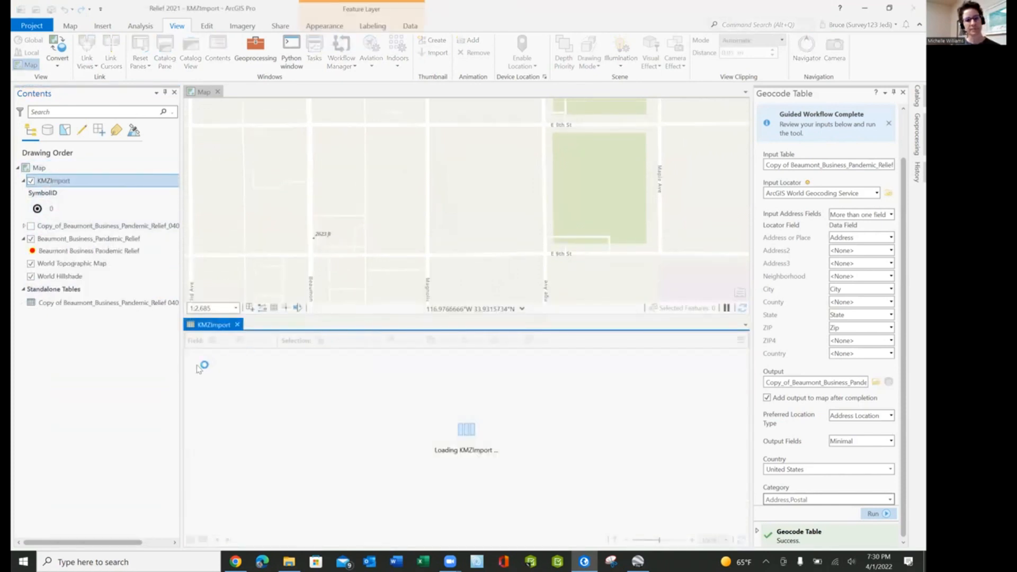
left_click(894, 93)
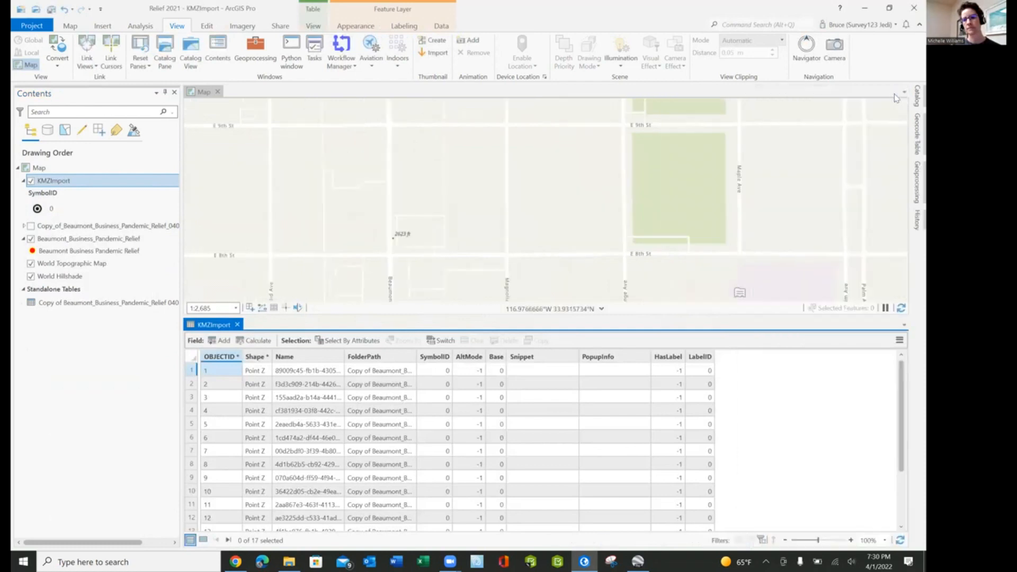
left_click(300, 357)
left_click_drag(342, 350, 438, 351)
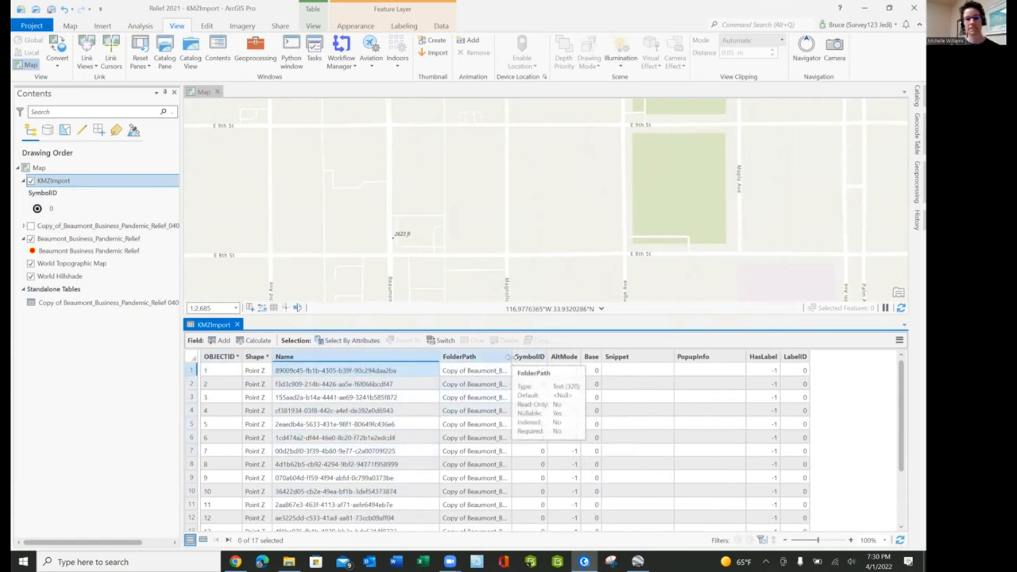
left_click_drag(511, 357, 782, 357)
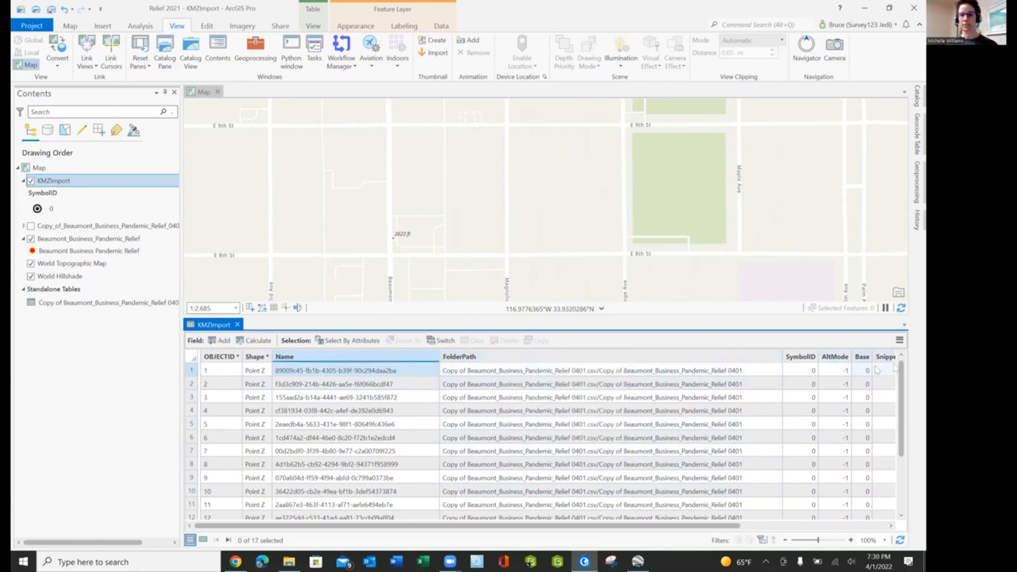
Delete the fields FolderPath through LabelID from KMZImport in the Fields view, save the changes, and return to the attribute table
left_click(899, 340)
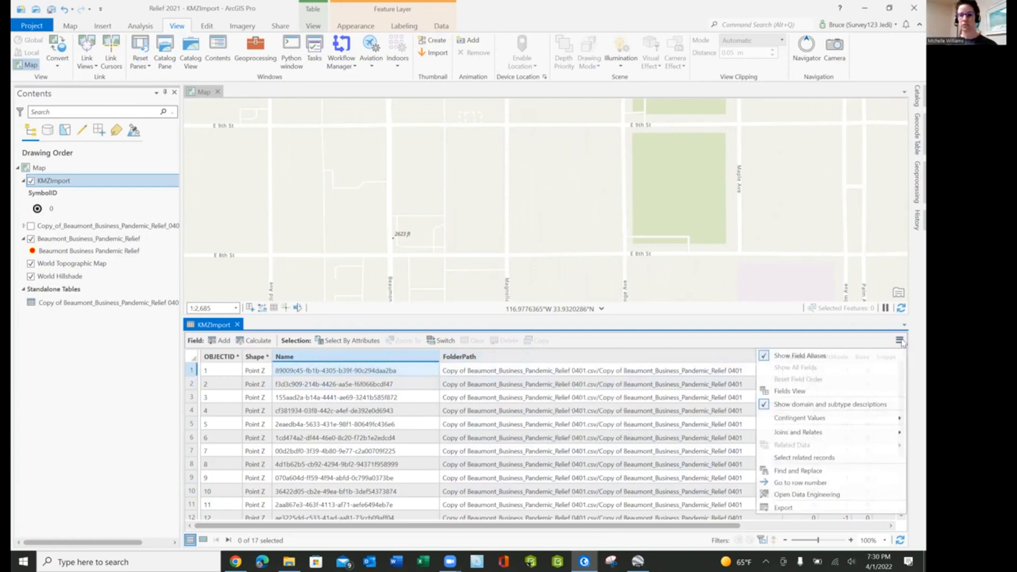
left_click(785, 390)
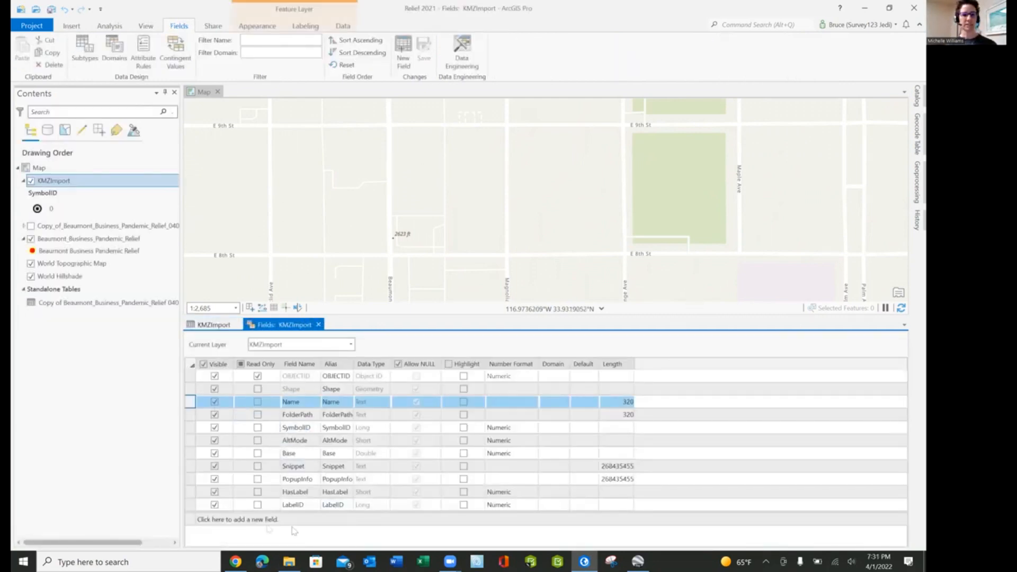
left_click(190, 506)
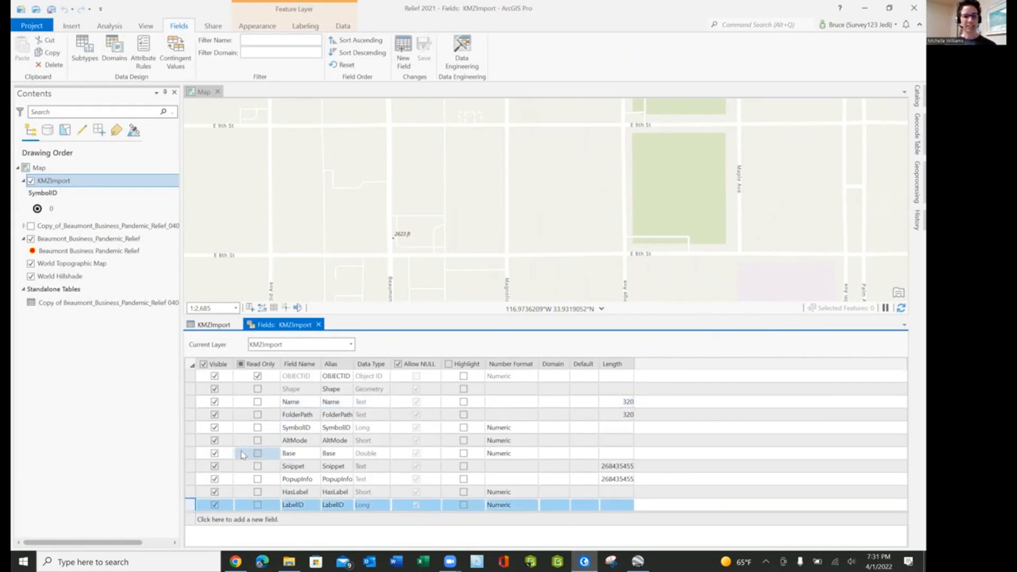
mouse_move(309, 429)
left_mouse_down()
mouse_move(334, 437)
mouse_move(305, 437)
mouse_move(300, 467)
mouse_move(302, 420)
left_mouse_up()
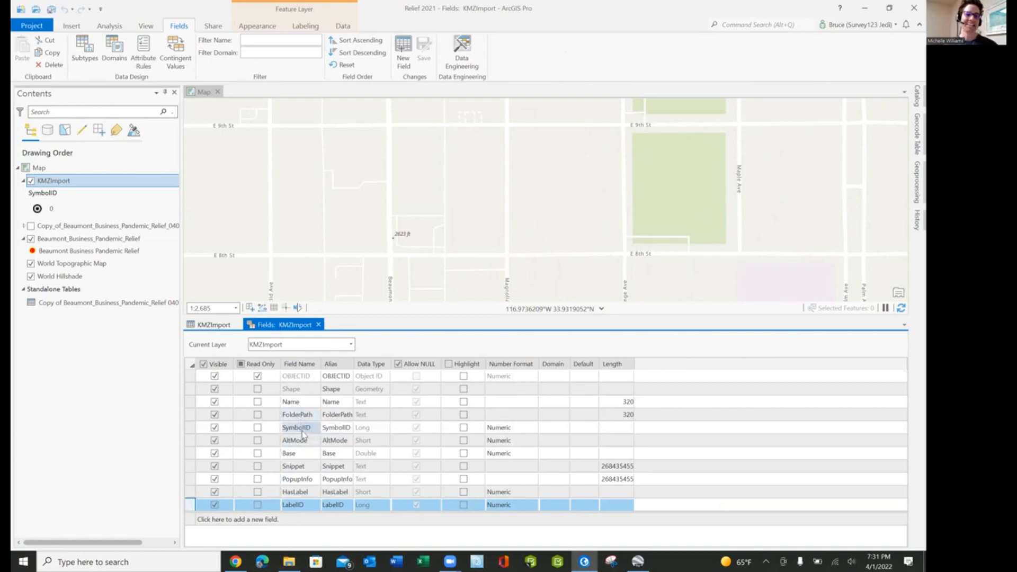
left_click(190, 429, "shift")
left_click(190, 415)
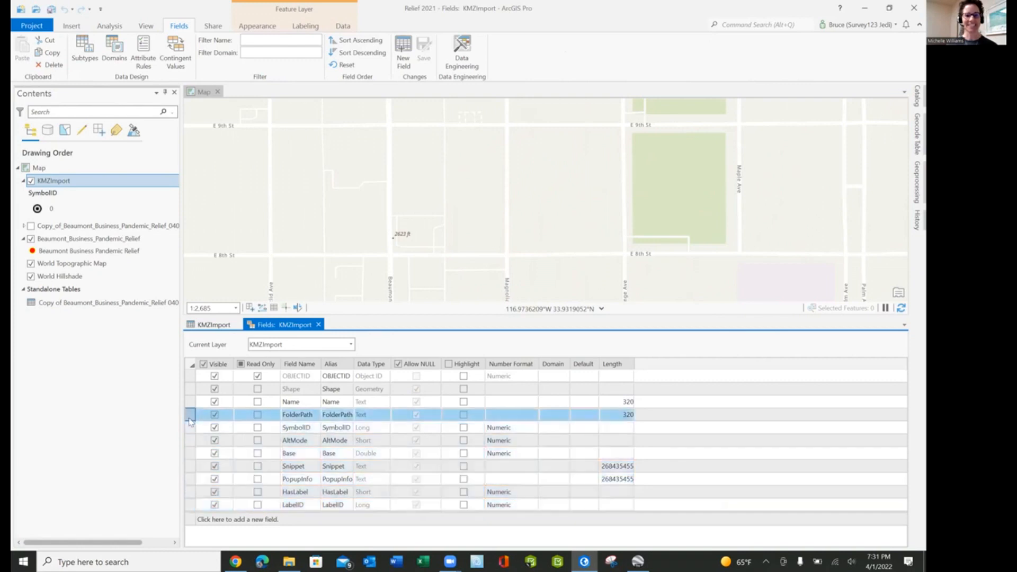
left_click(191, 506, "shift")
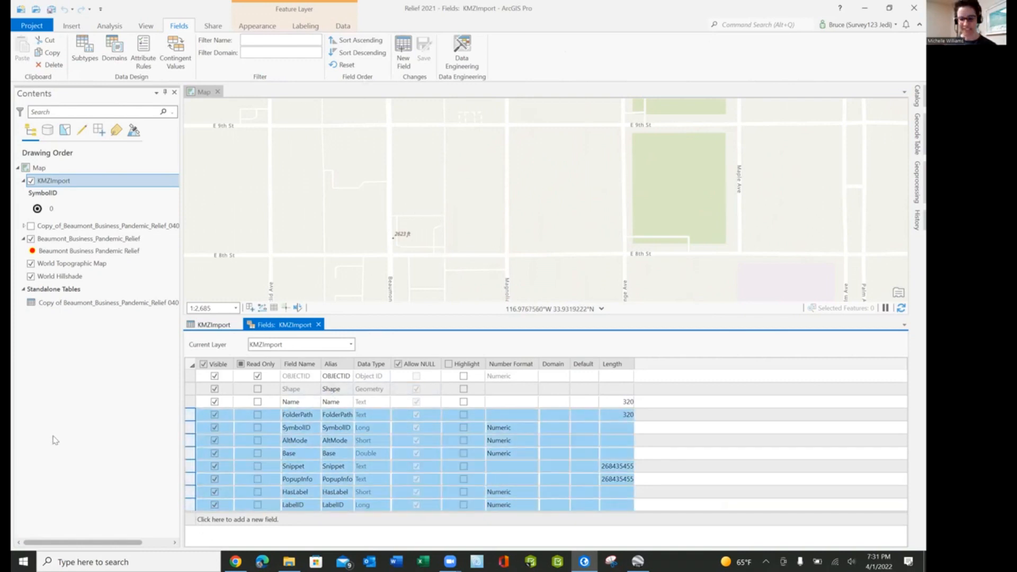
key("Delete")
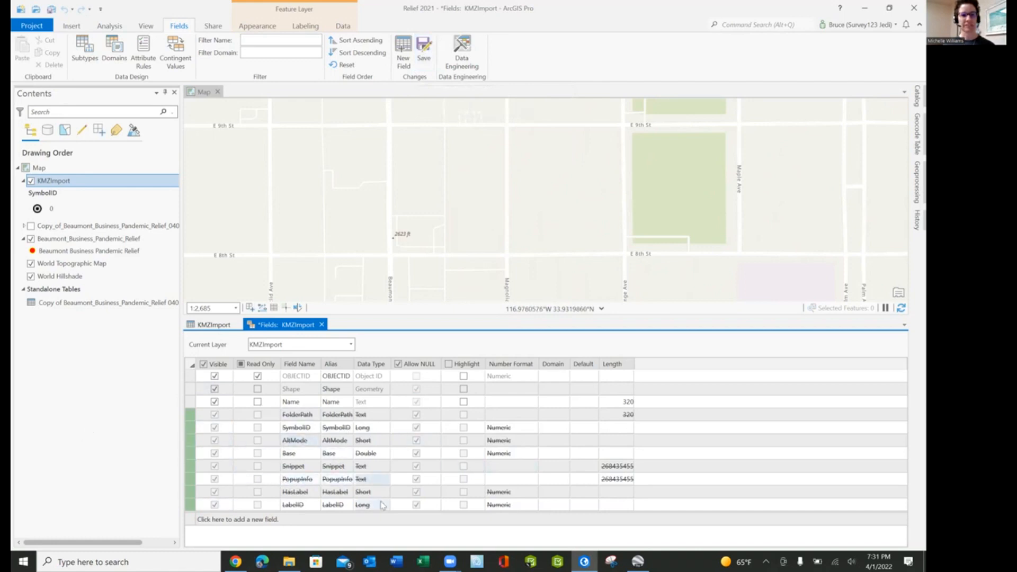
left_click(424, 50)
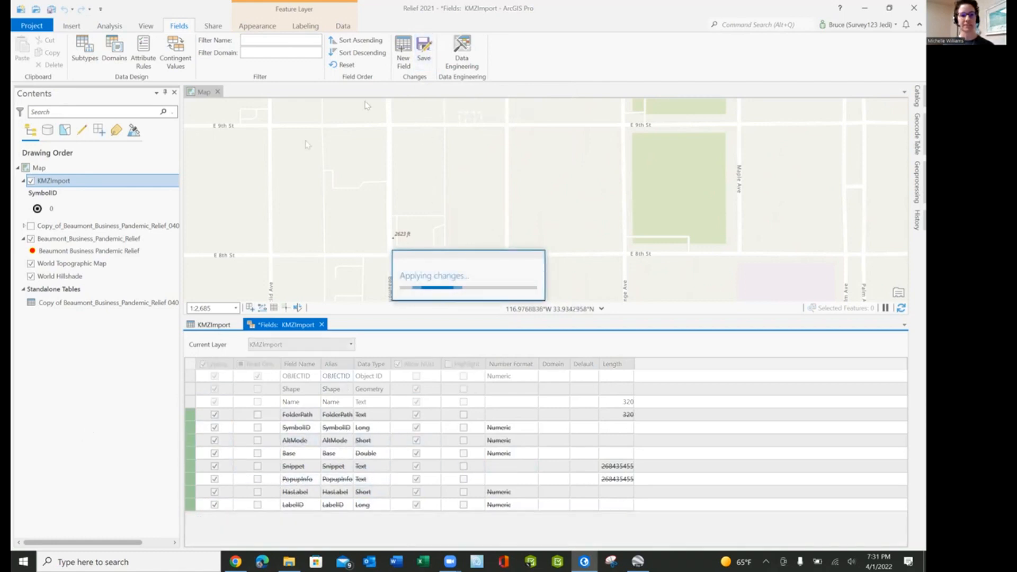
left_click(112, 415)
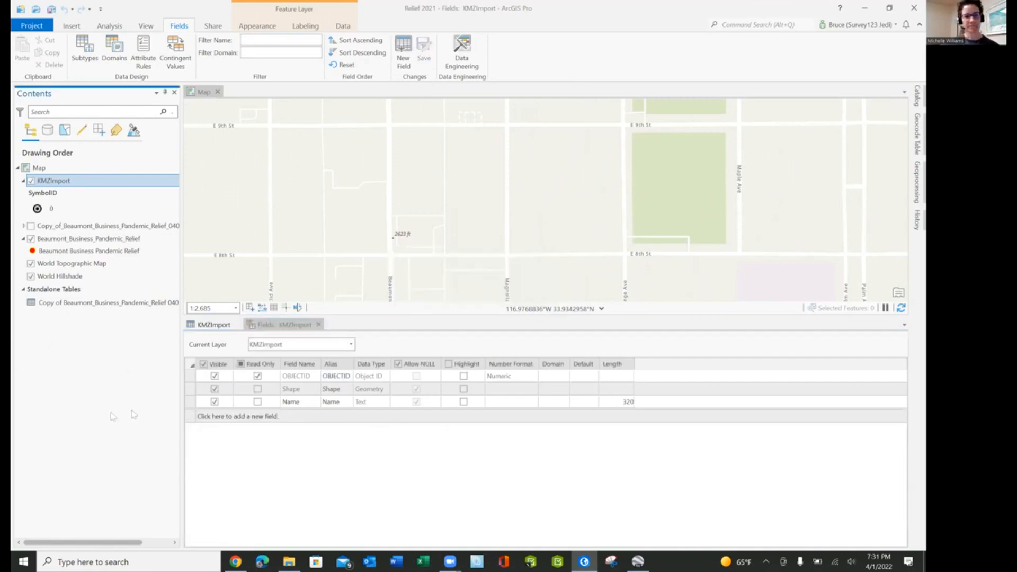
left_click(215, 326)
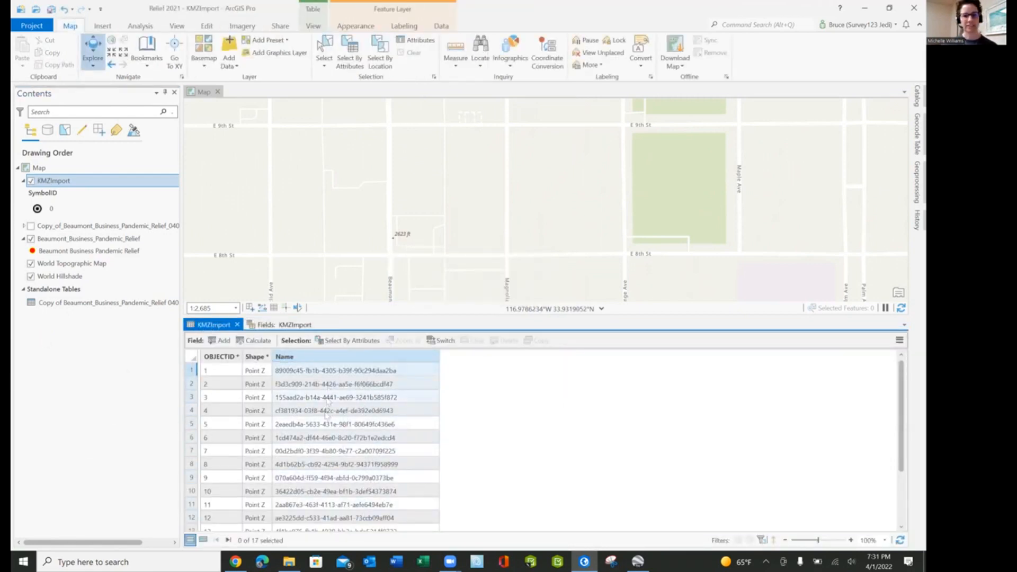
Select the standalone 0401 CSV table and widen the Contents pane to show the full layer and table names
left_click(94, 446)
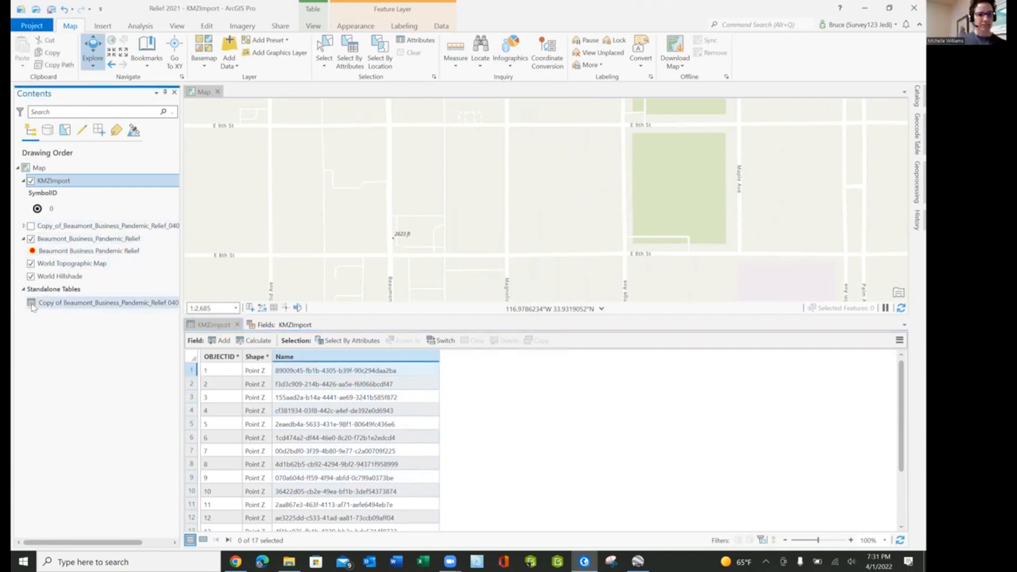
left_click(48, 307)
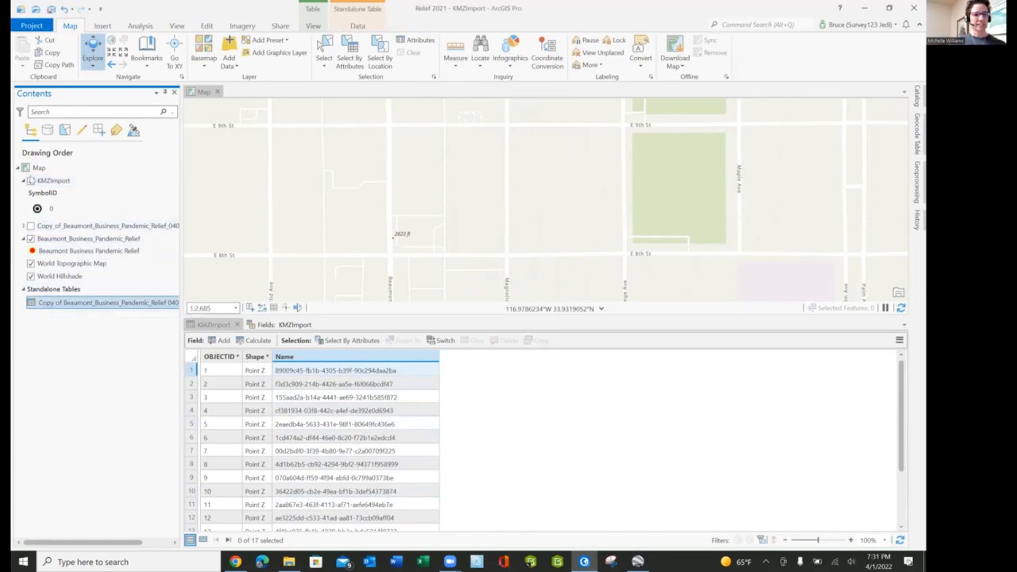
left_click(50, 228)
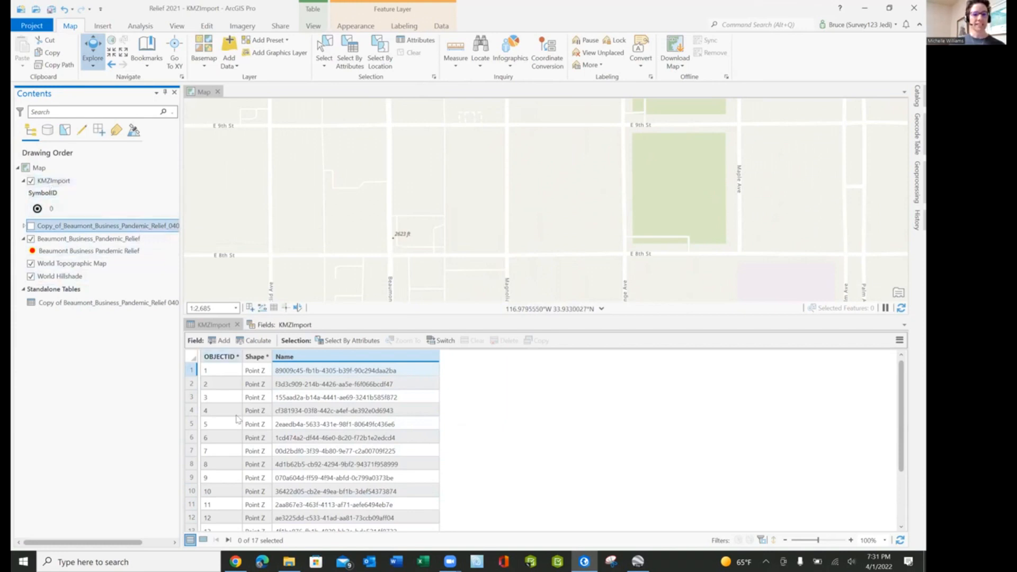
left_click(48, 305)
left_click_drag(180, 316, 246, 316)
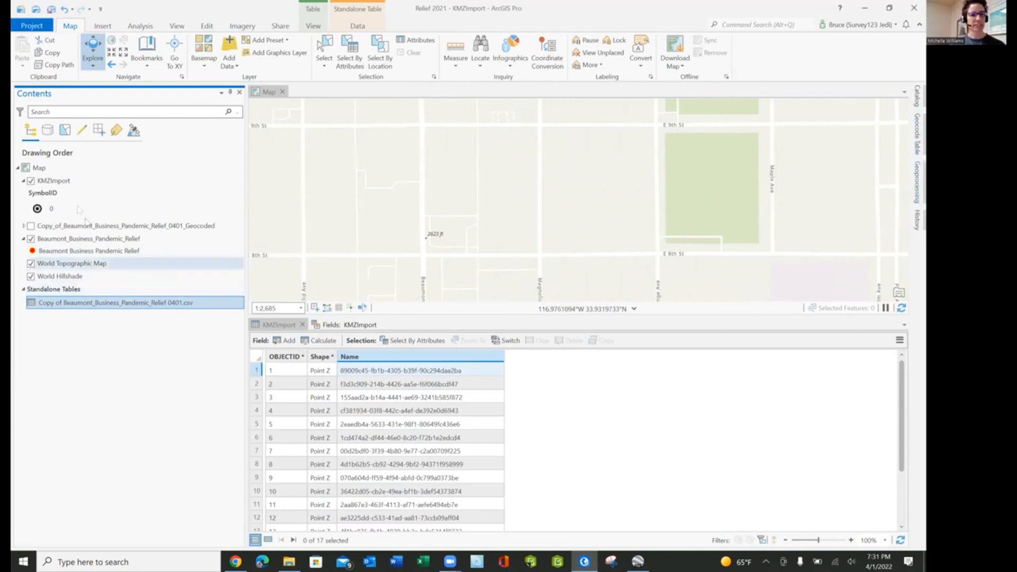
left_click(79, 186)
right_click(66, 185)
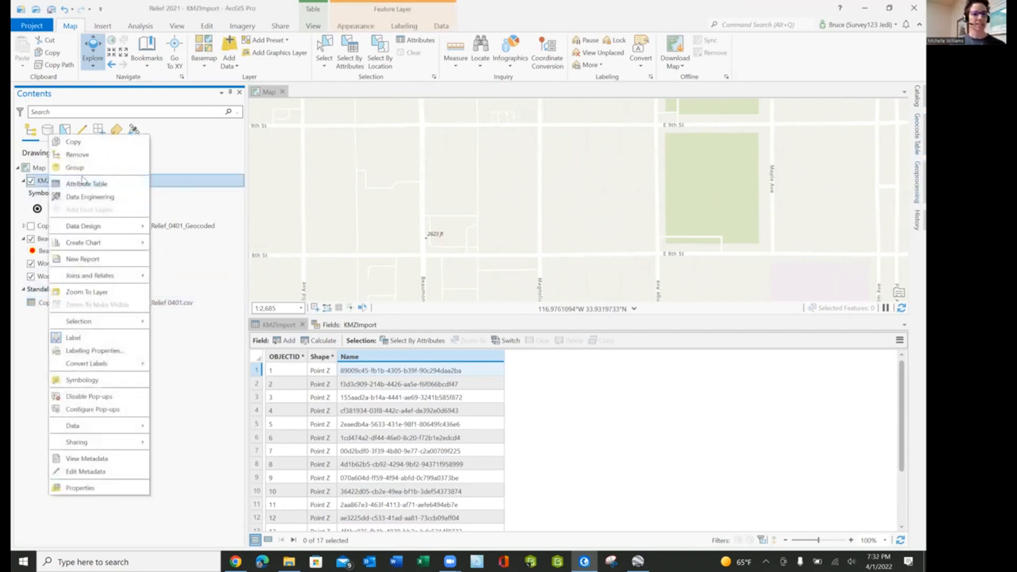
mouse_move(88, 279)
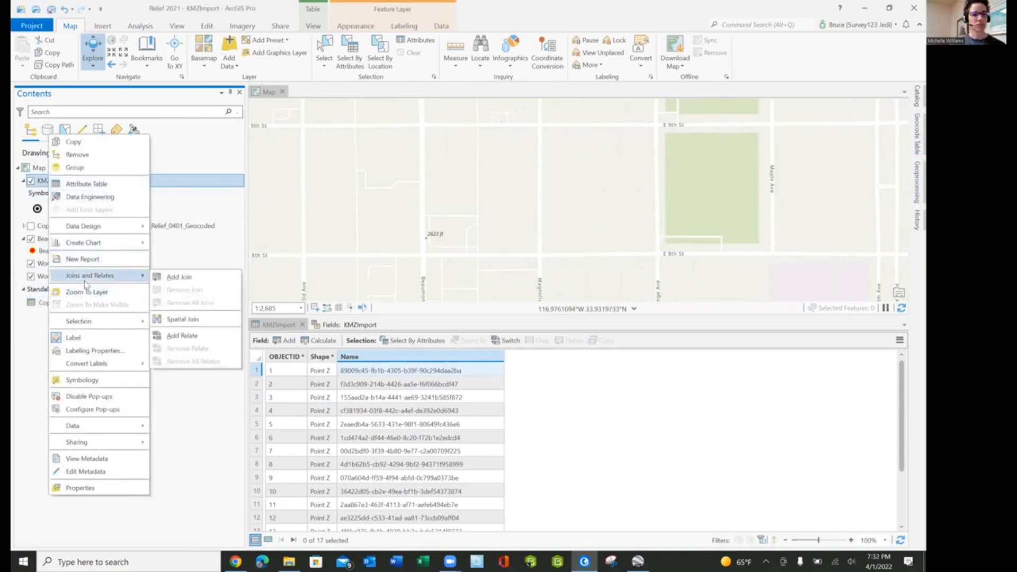
left_click(183, 318)
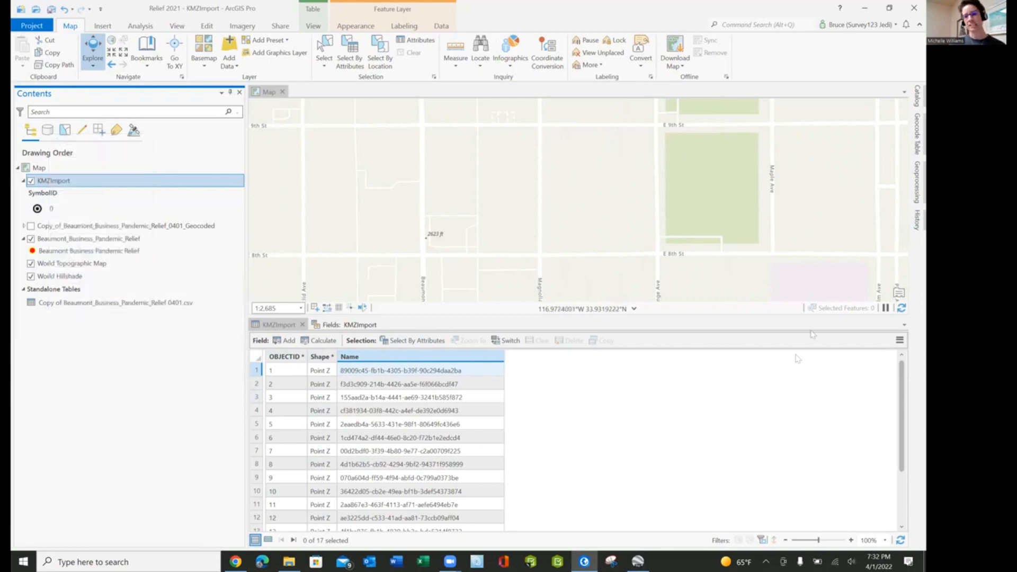
Search the geoprocessing tools for "join" and open the Join Field tool
left_click(912, 190)
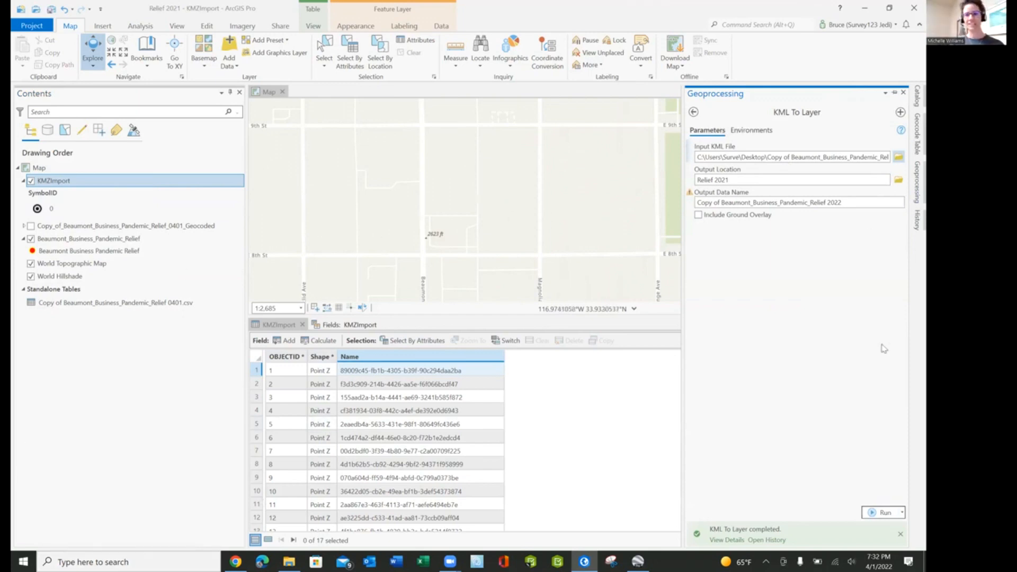
left_click(693, 112)
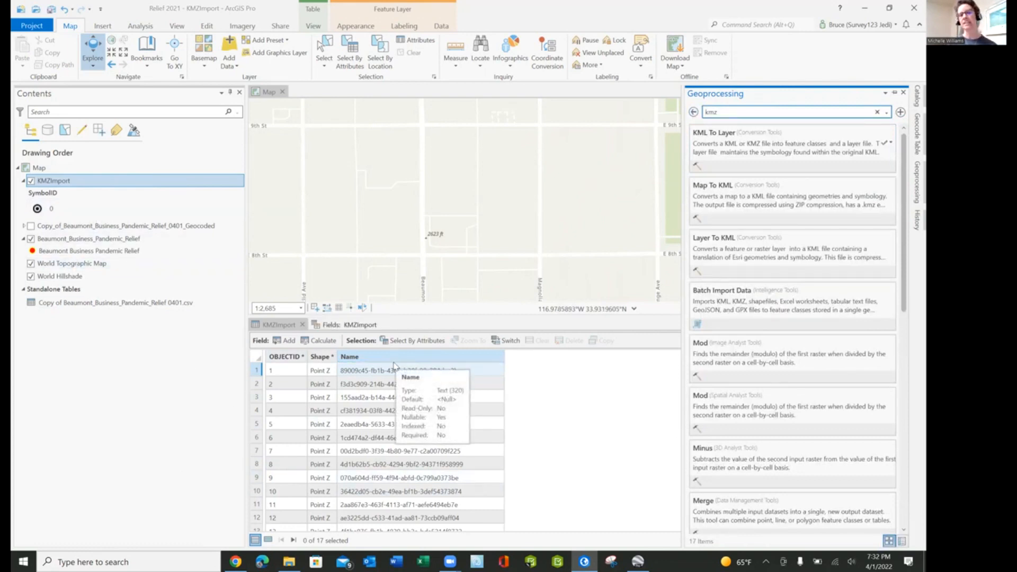
double_click(716, 112)
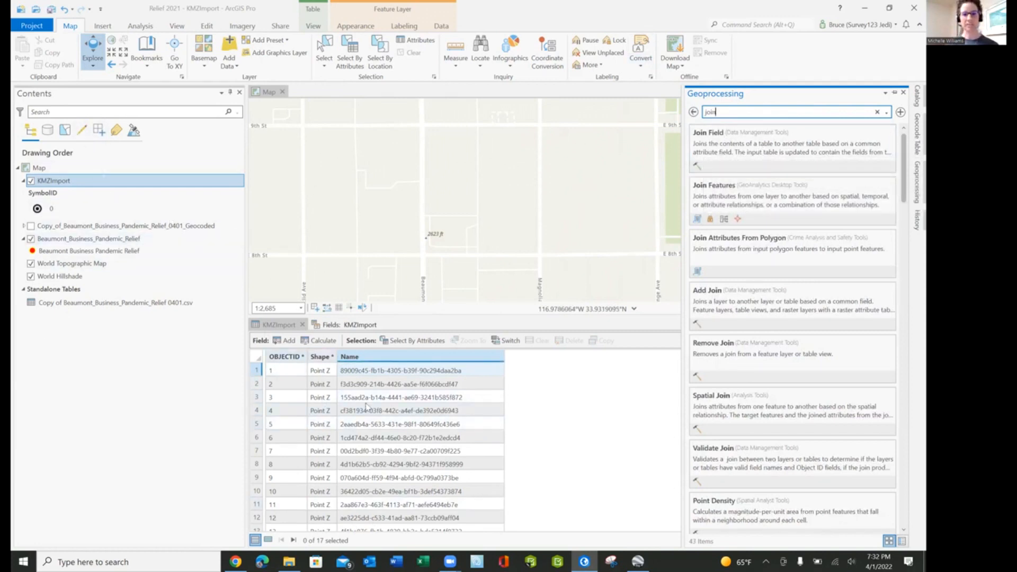
left_click(710, 147)
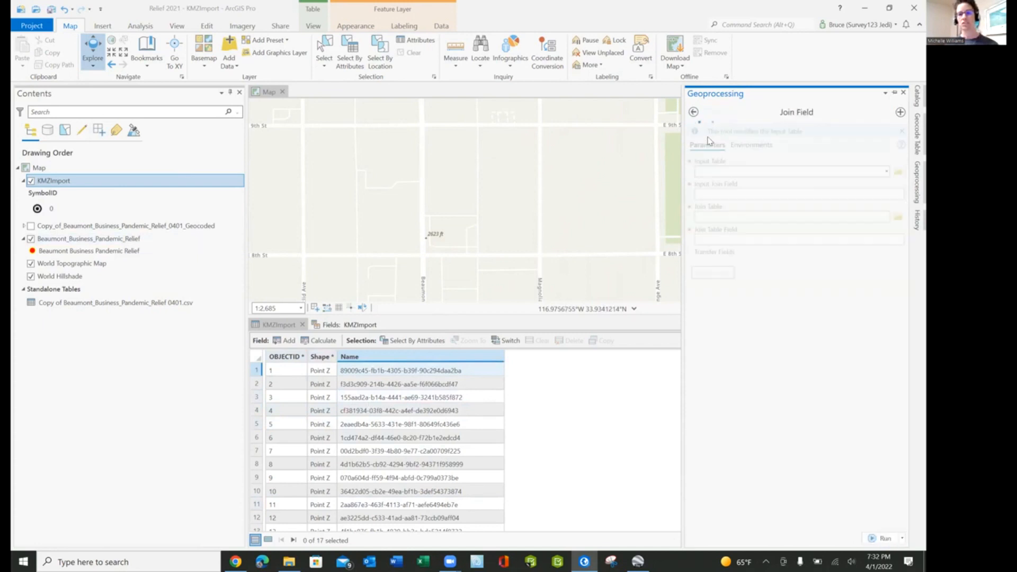
Set the input table to "Copy of Beaumont_Business_Pandemic_Relief 0401.csv" and check the descriptions of the other Join Field parameters
left_click(887, 171)
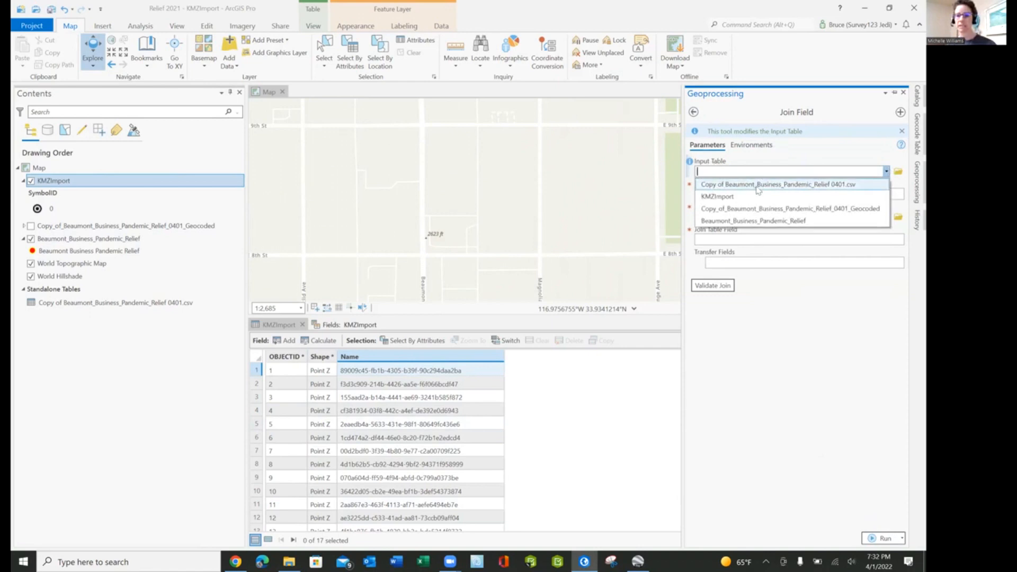
left_click(757, 185)
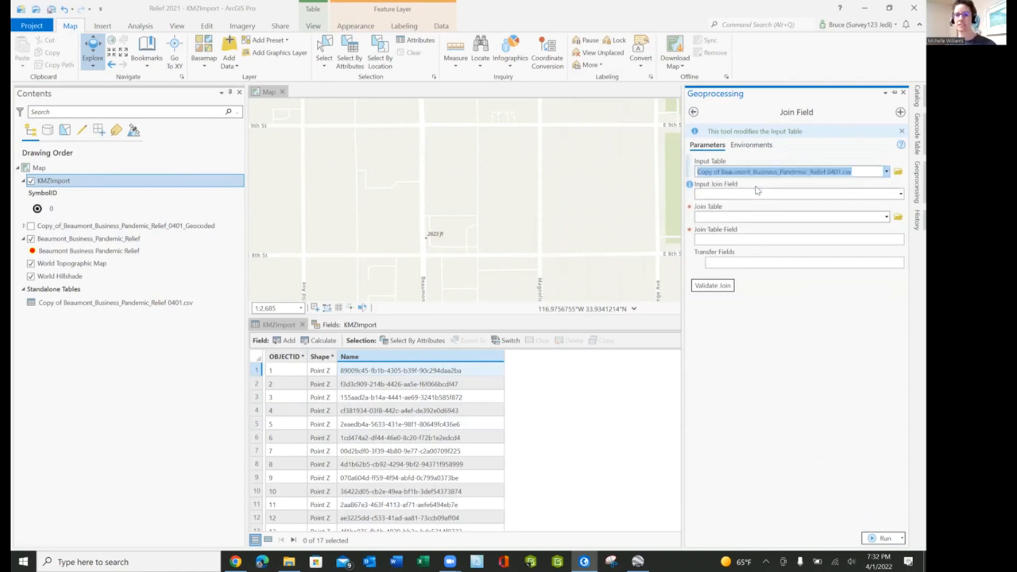
left_click(689, 185)
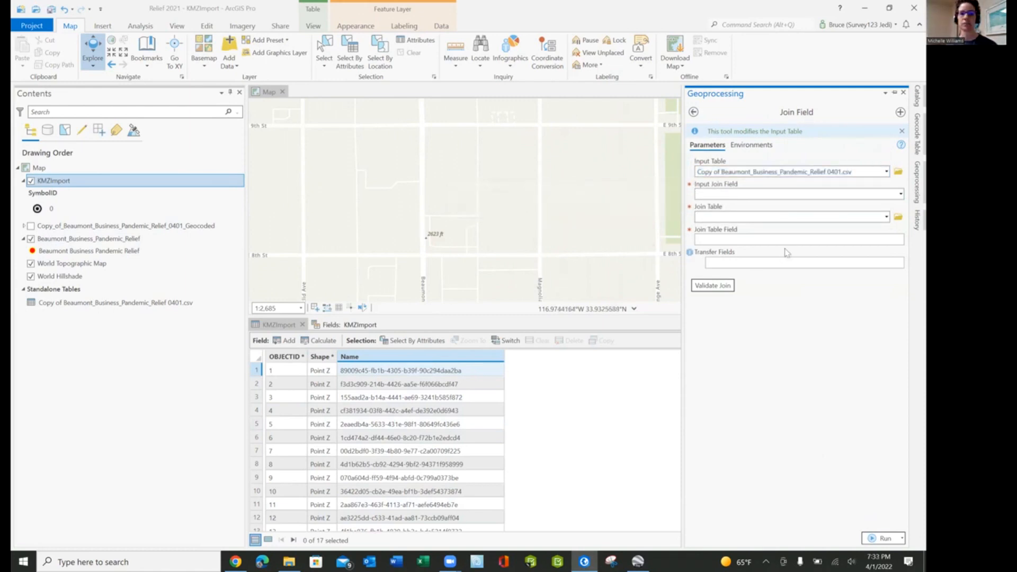
mouse_move(689, 186)
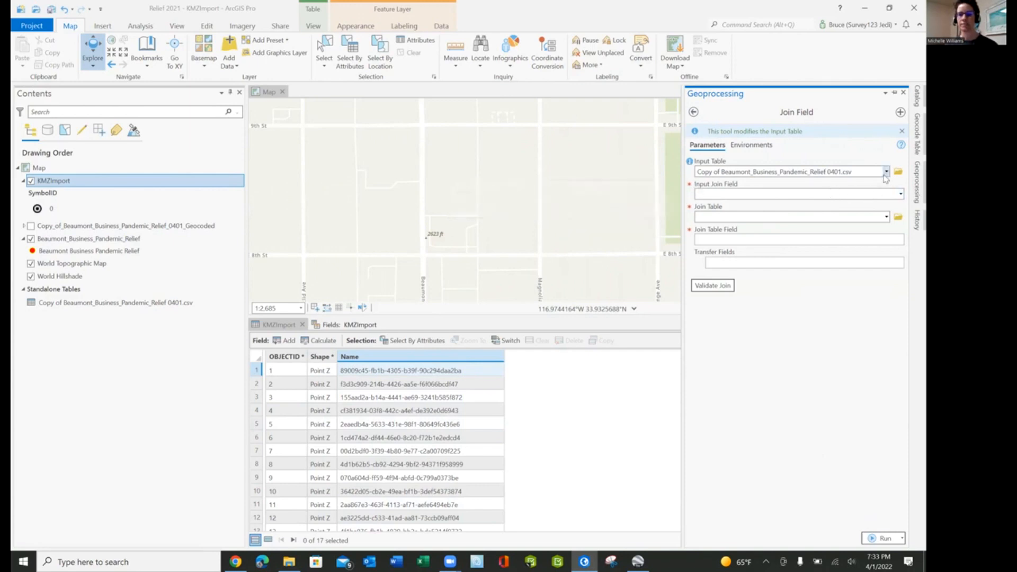
mouse_move(689, 208)
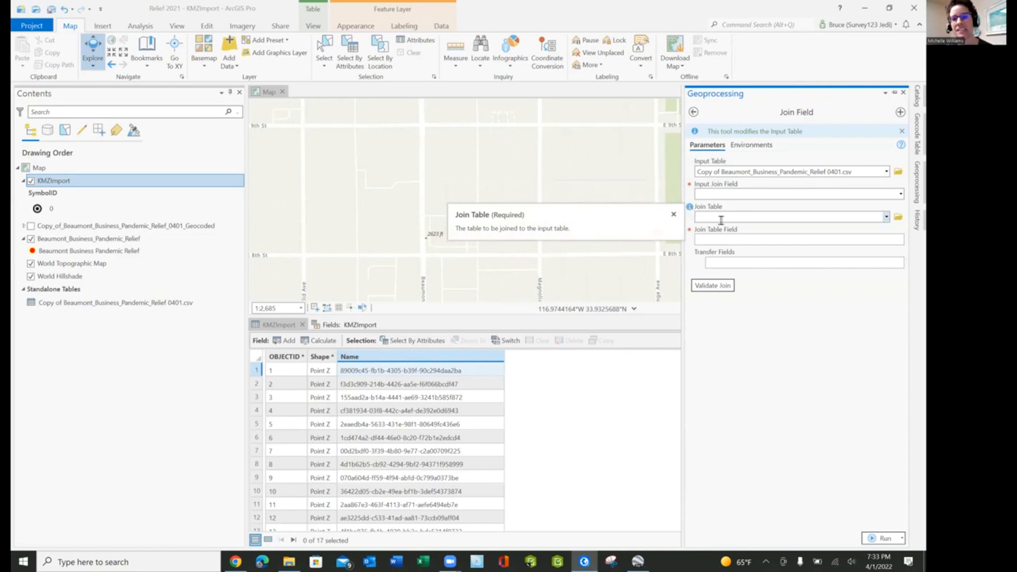
Try the 0401 CSV as the join table, read the Input Table description, and change the join table to KMZImport
left_click(887, 218)
left_click(762, 230)
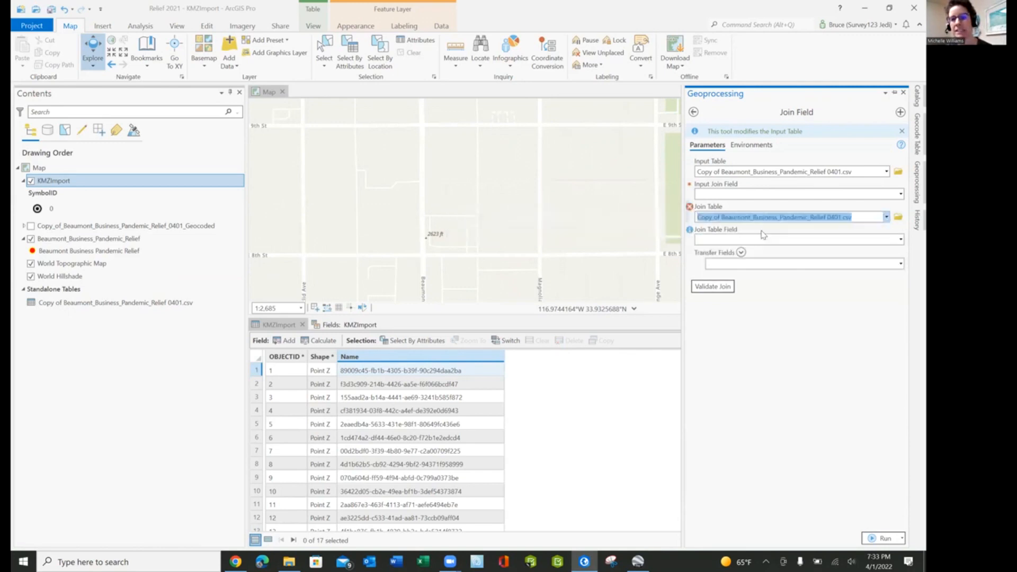
left_click(715, 172)
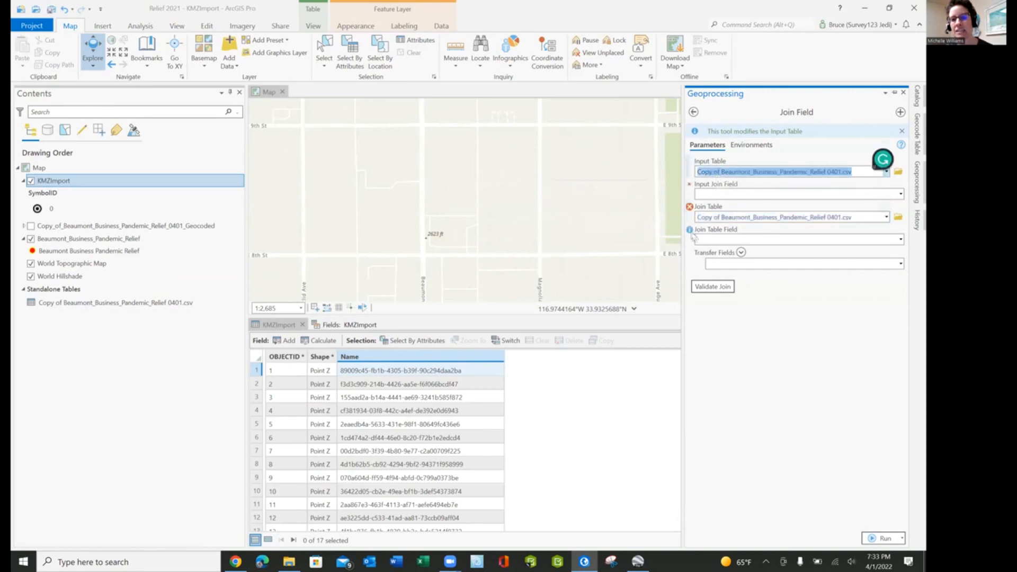
left_click(689, 162)
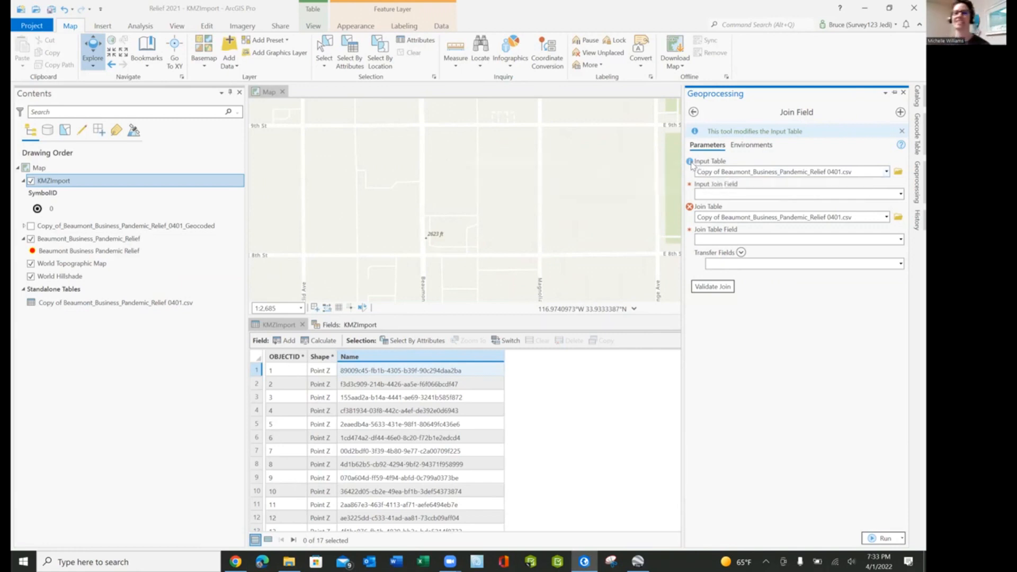
mouse_move(691, 166)
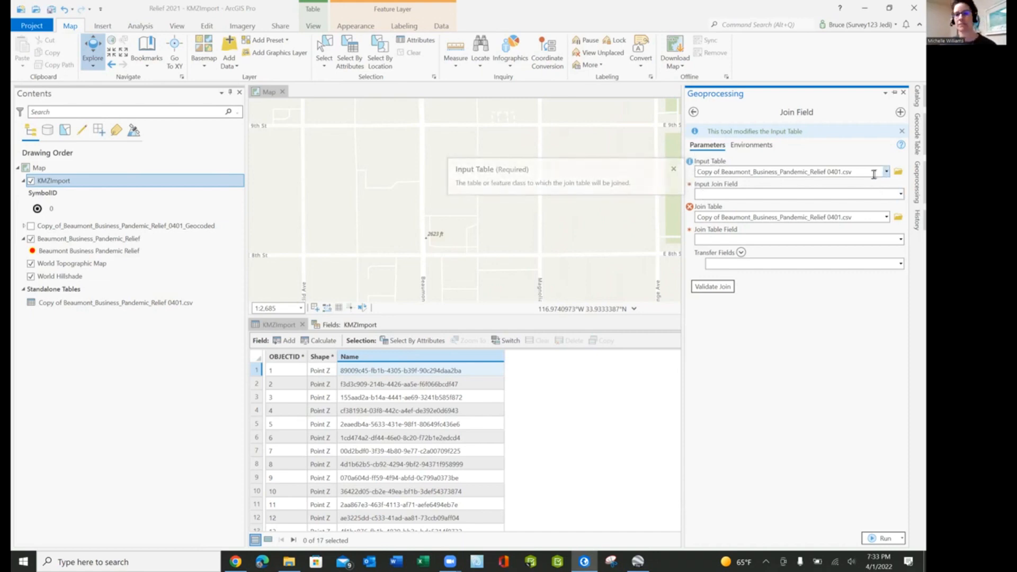
left_click(880, 216)
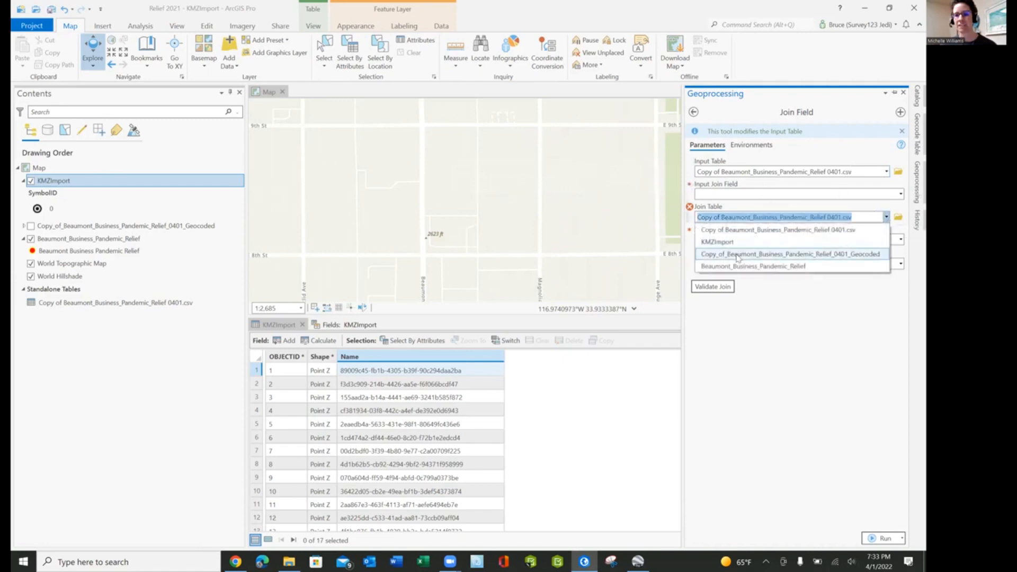
left_click(721, 242)
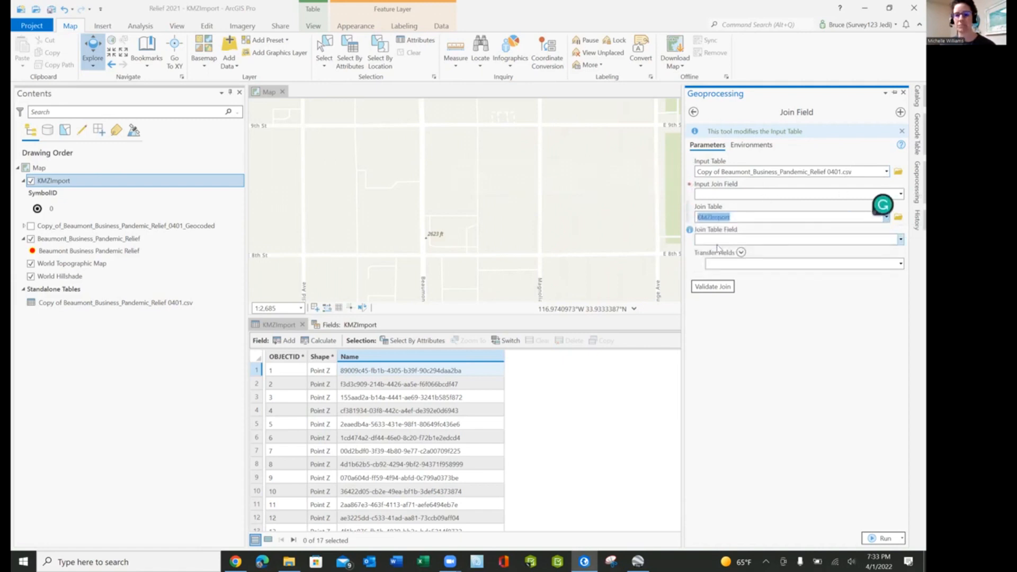
Set the input join field to GlobalID and the join table field to Name, and check which fields can be transferred
left_click(892, 194)
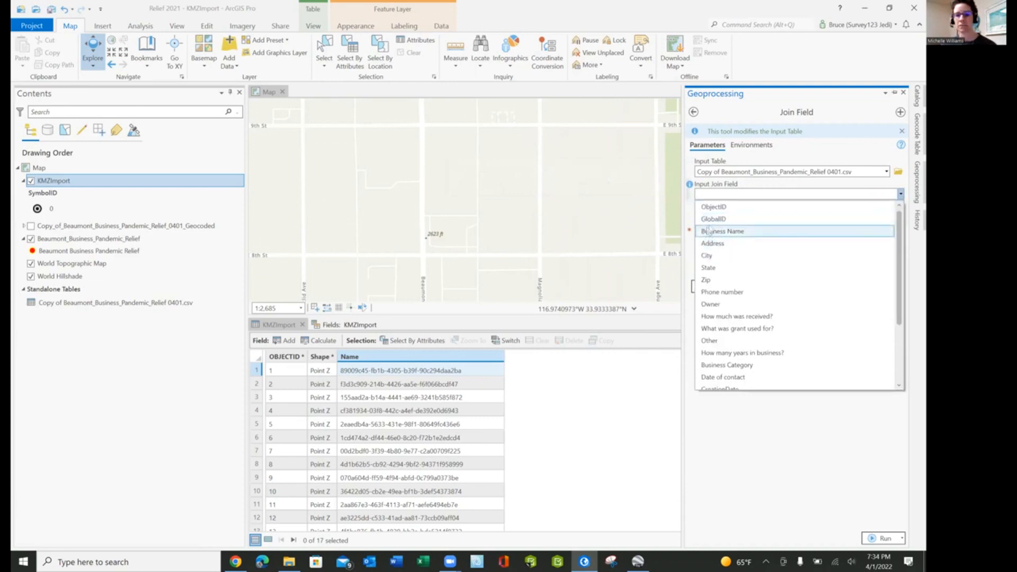
left_click(710, 218)
left_click(901, 240)
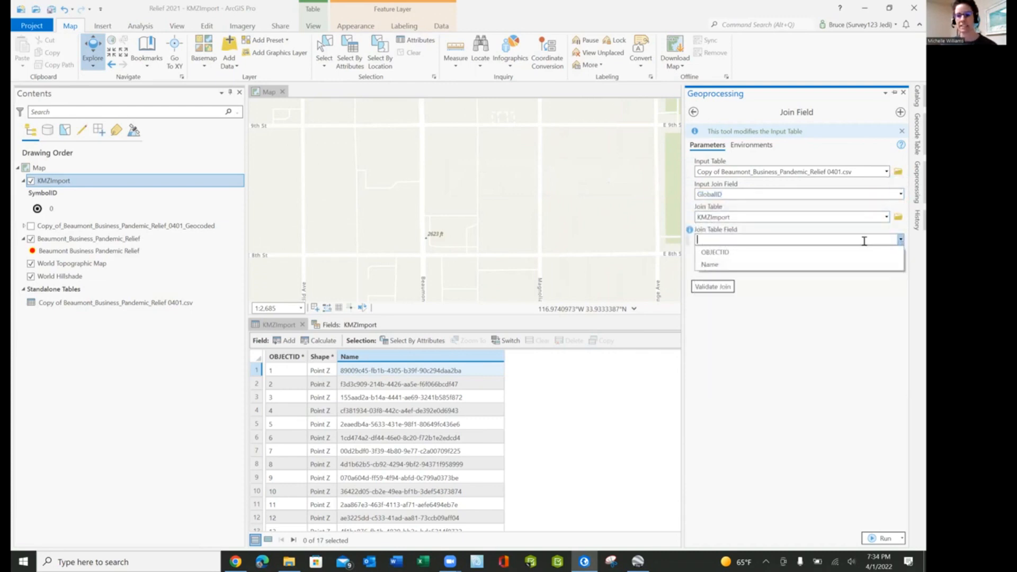
left_click(711, 264)
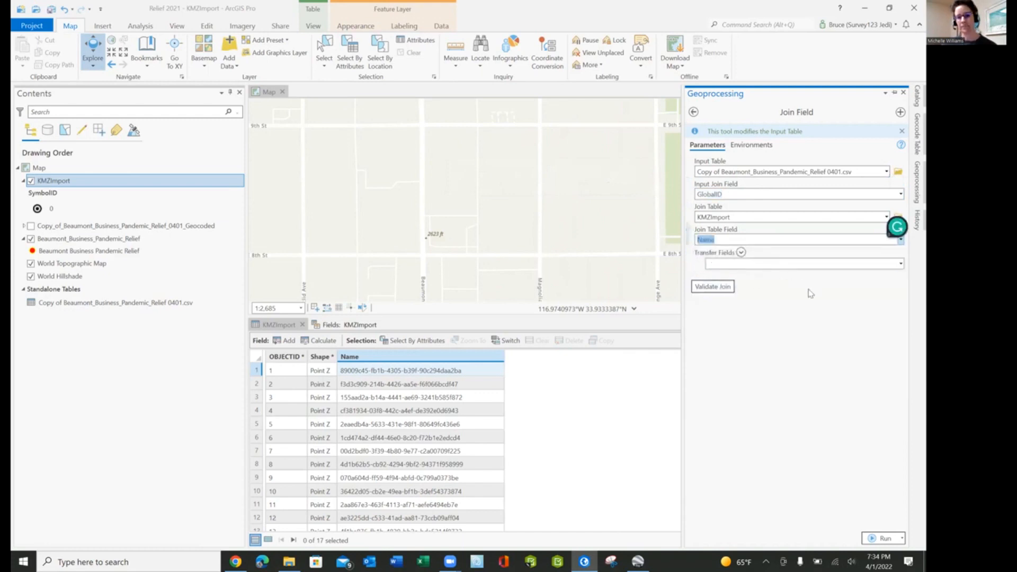
left_click(900, 264)
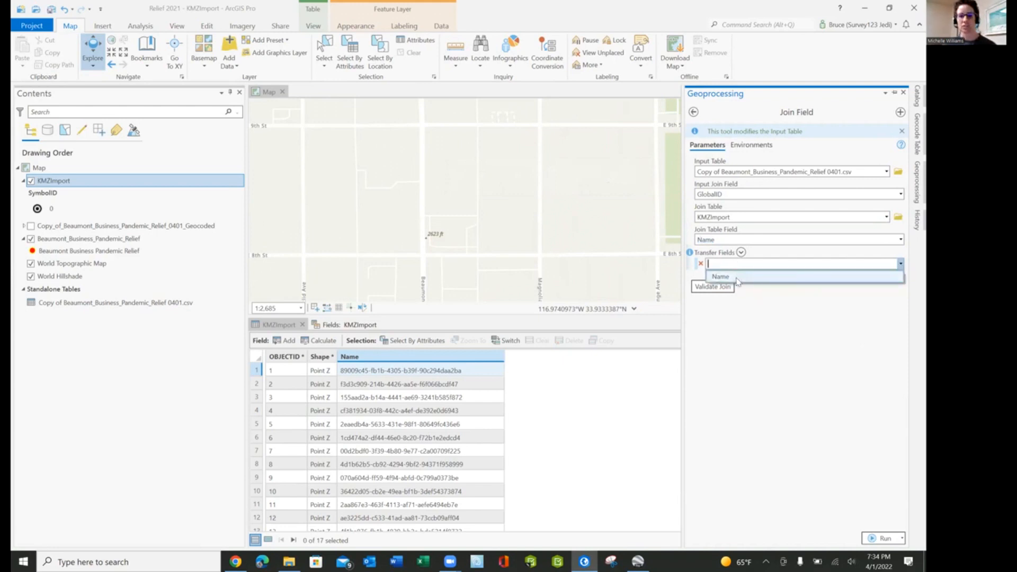
left_click(774, 357)
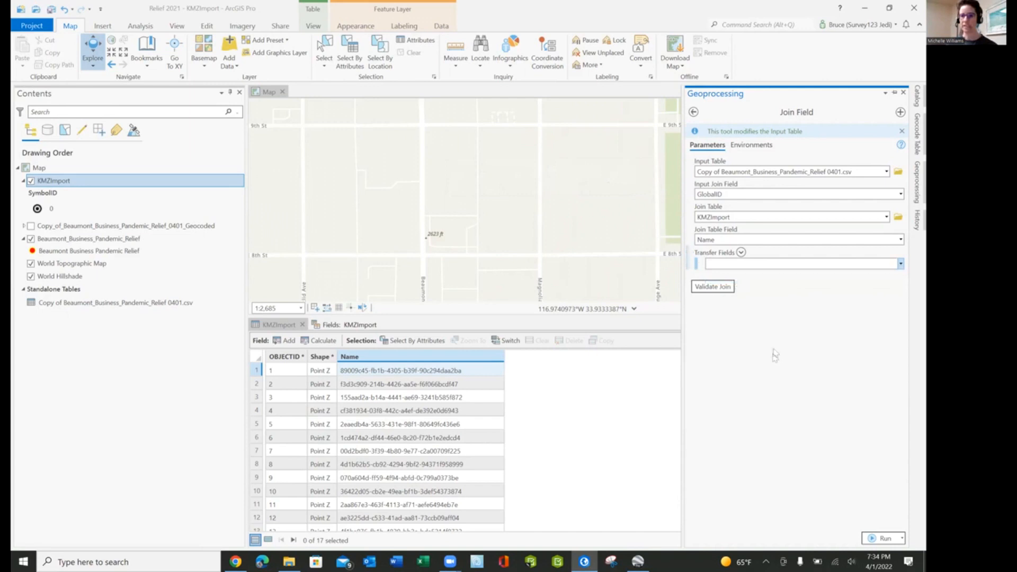
Swap the two tables, making KMZImport the input table and "Copy of Beaumont_Business_Pandemic_Relief 0401.csv" the join table
left_click(885, 173)
left_click(782, 183)
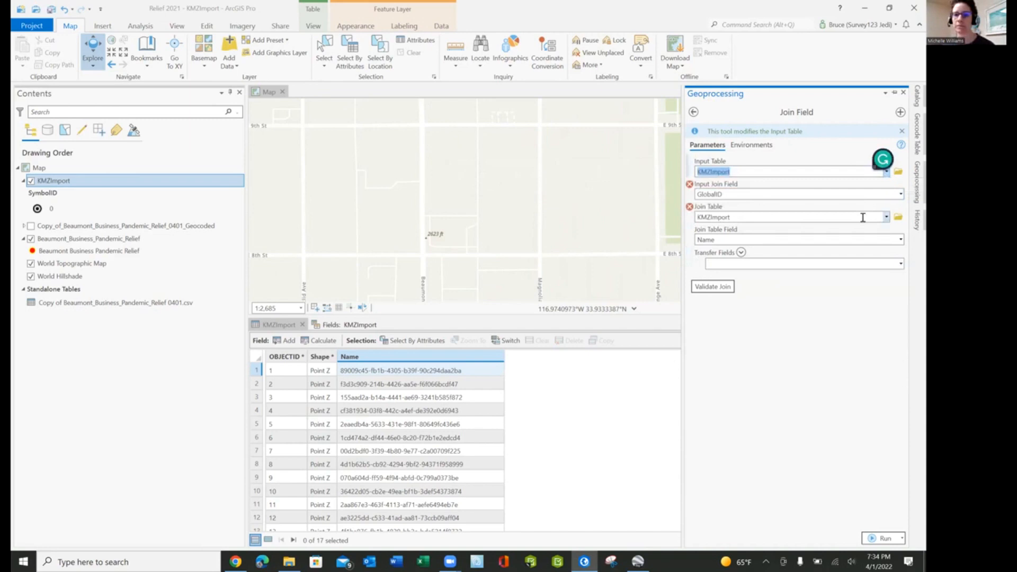
left_click(885, 217)
left_click(785, 228)
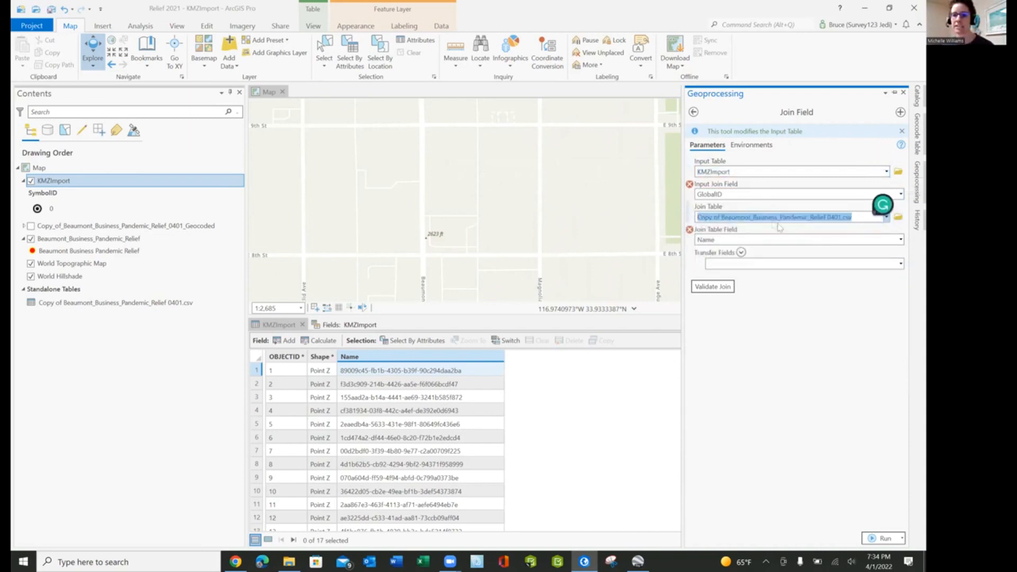
Set the input join field to Name and the join table field to GlobalID
left_click(900, 194)
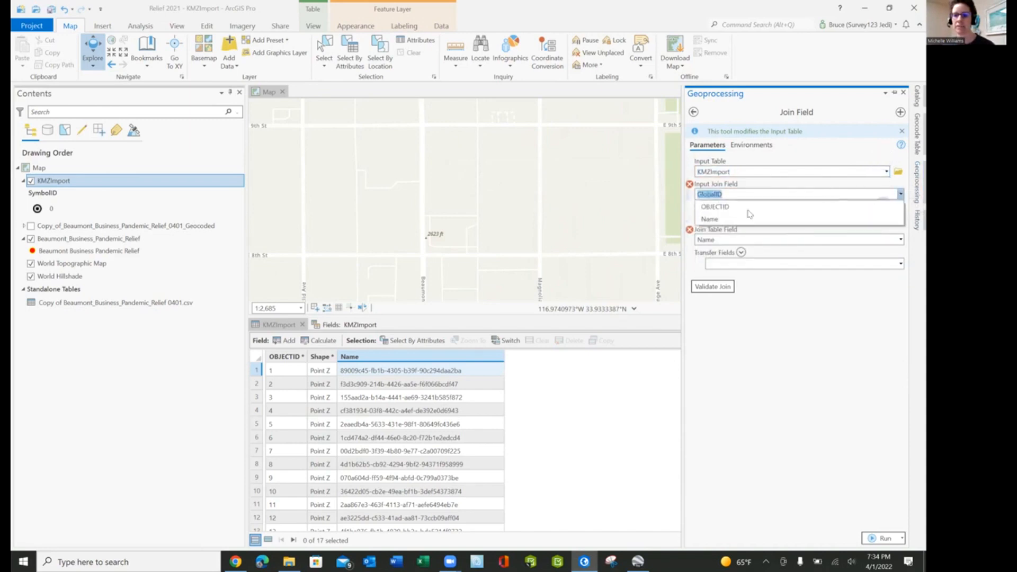
left_click(705, 219)
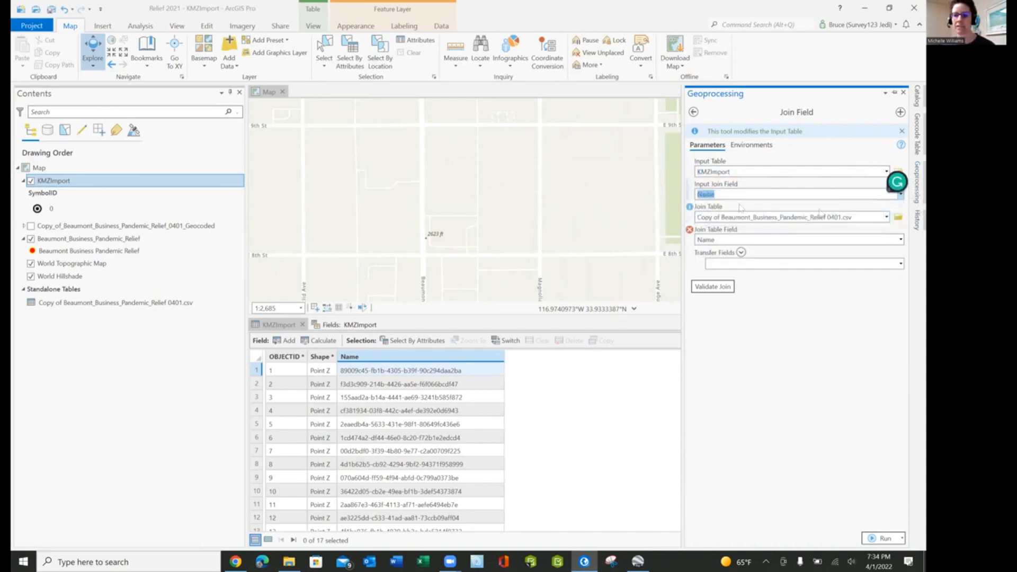
left_click(900, 240)
left_click(736, 264)
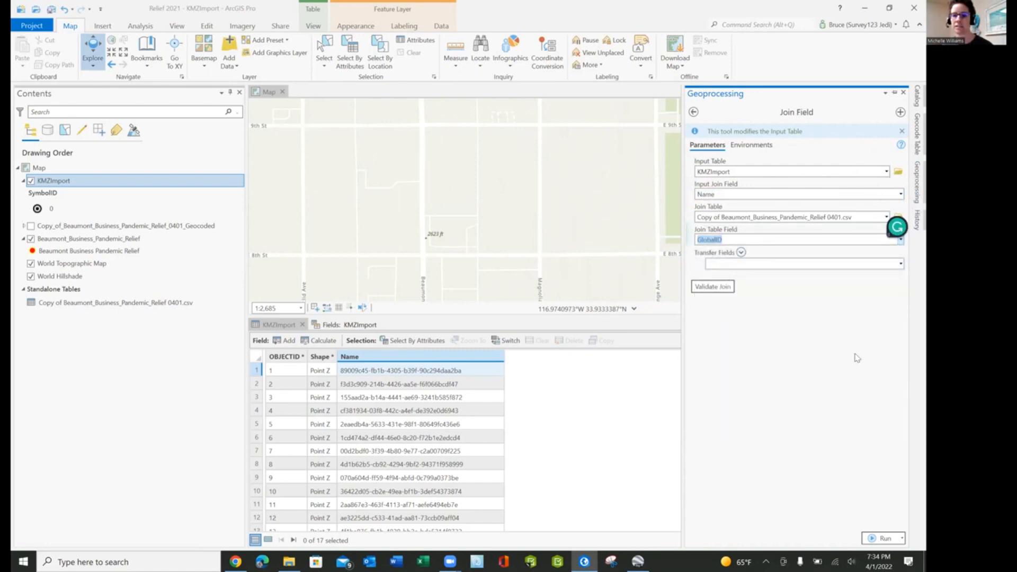
Review the CSV fields available for transfer, add ObjectID as a transfer field, and remove it again
left_click(901, 263)
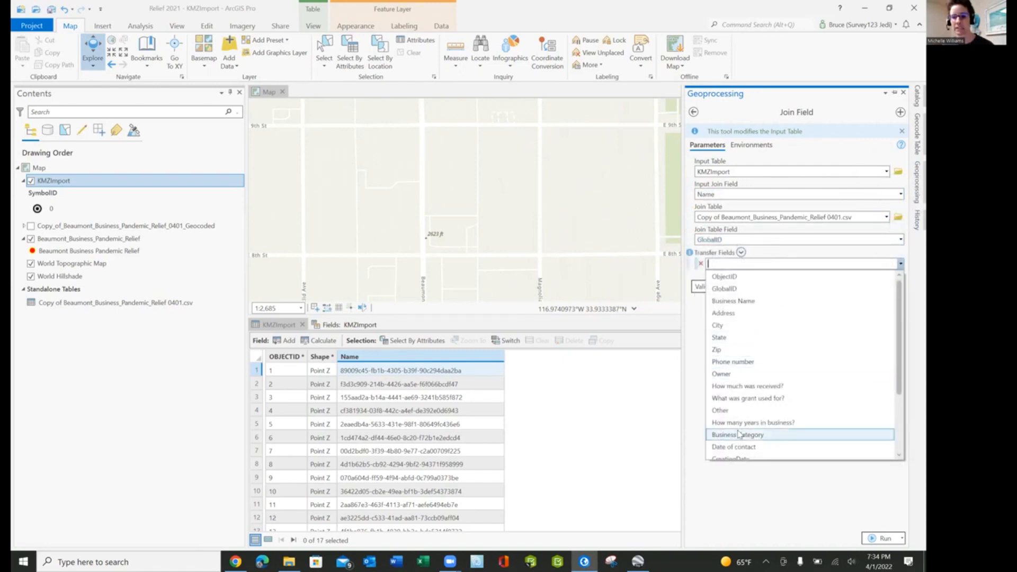
scroll(717, 332, "down", 3)
scroll(719, 340, "up", 3)
left_click(728, 277)
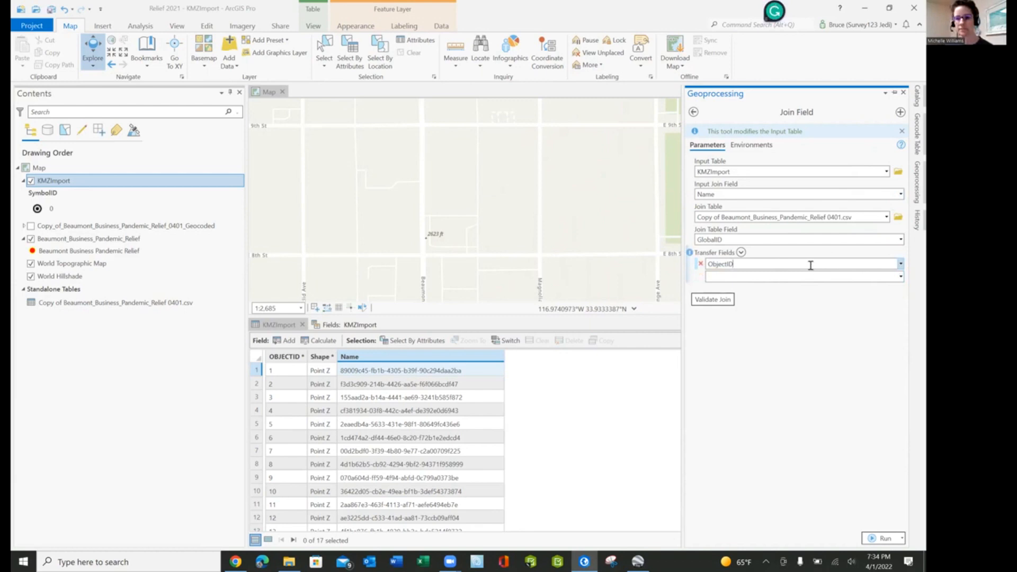
left_click(700, 263)
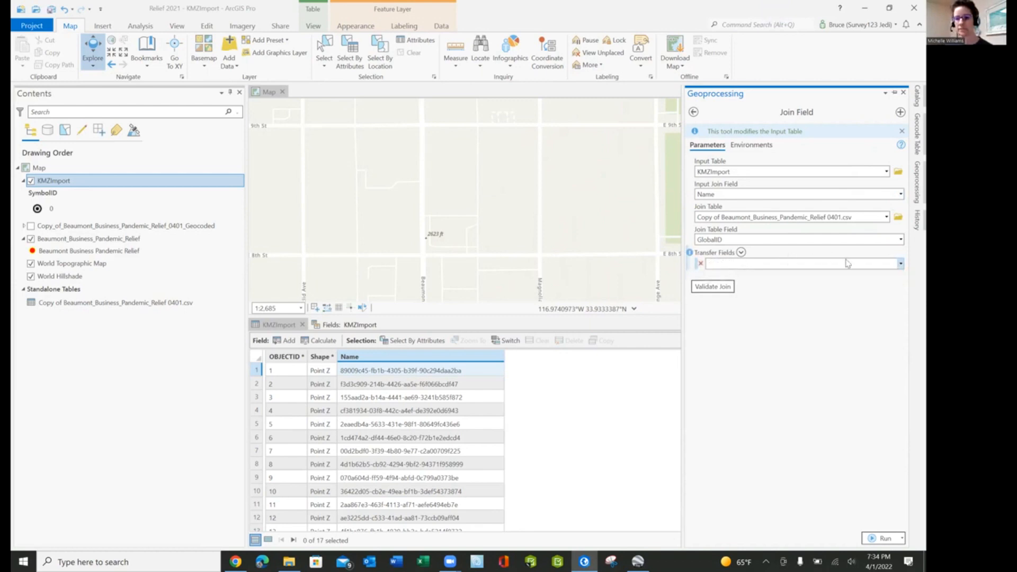
Add Business Name, Address and City as transfer fields for the join
left_click(901, 264)
left_click(874, 303)
left_click(900, 277)
left_click(726, 329)
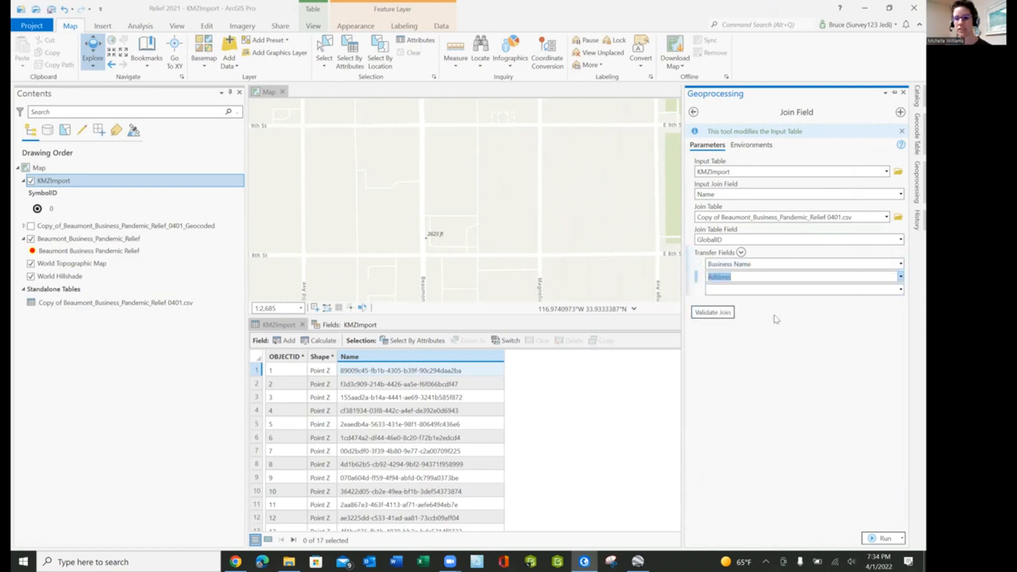
left_click(901, 290)
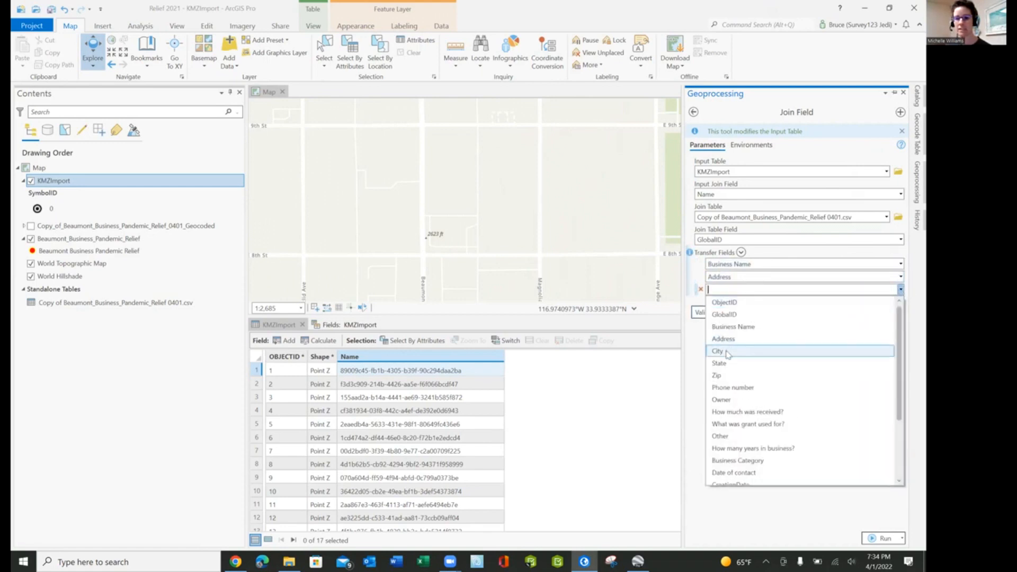
left_click(727, 352)
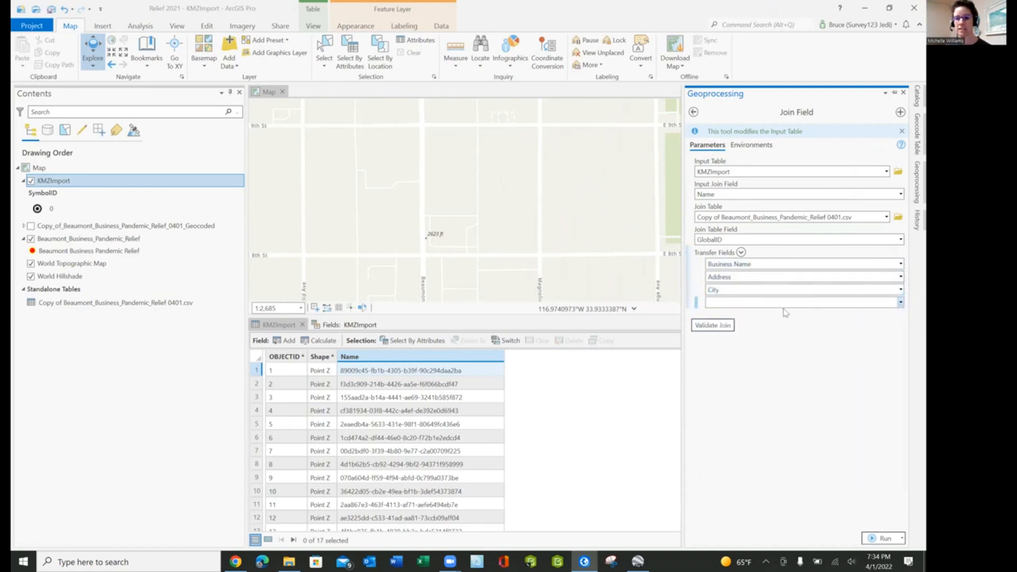
Add State, Zip, Phone number and Owner to the transfer fields, leaving the last entry empty
left_click(900, 302)
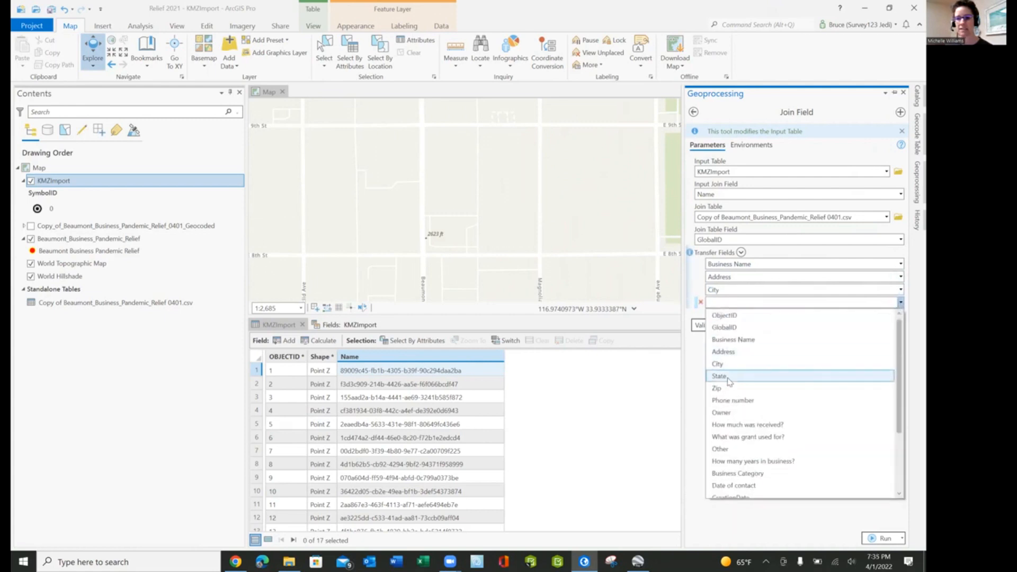
left_click(728, 376)
left_click(900, 315)
left_click(741, 401)
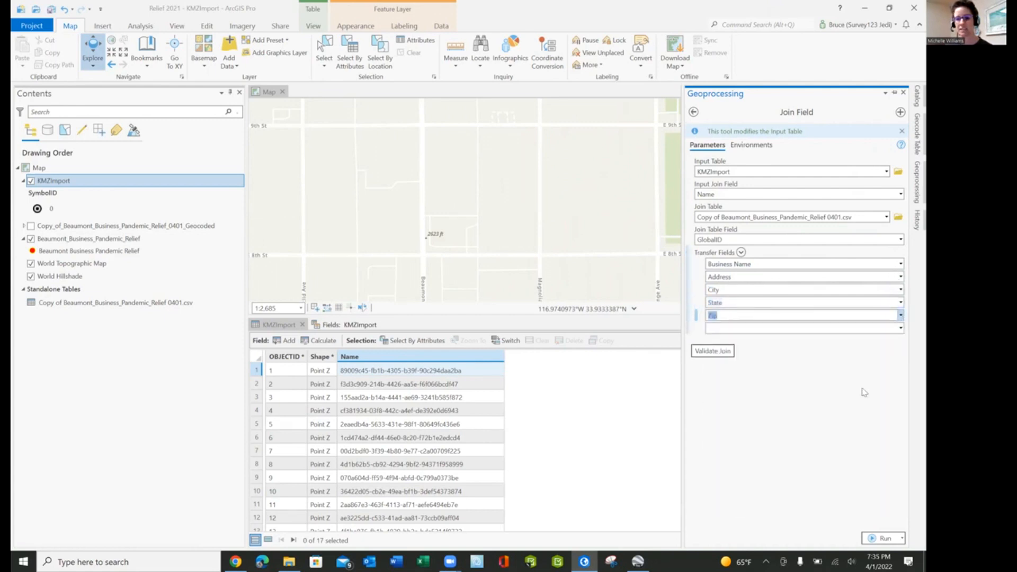
left_click(901, 328)
left_click(728, 426)
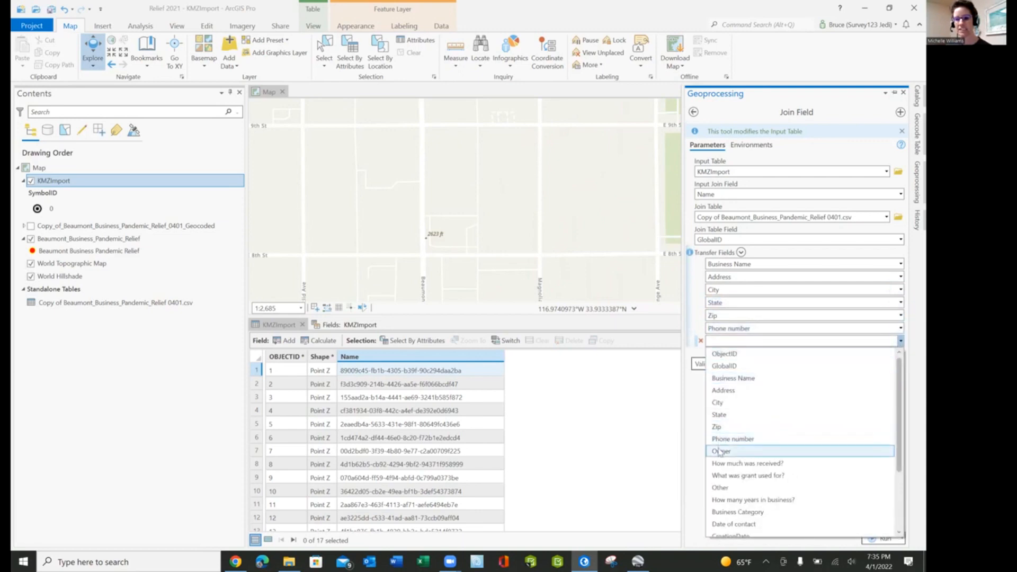
left_click(731, 450)
left_click(900, 353)
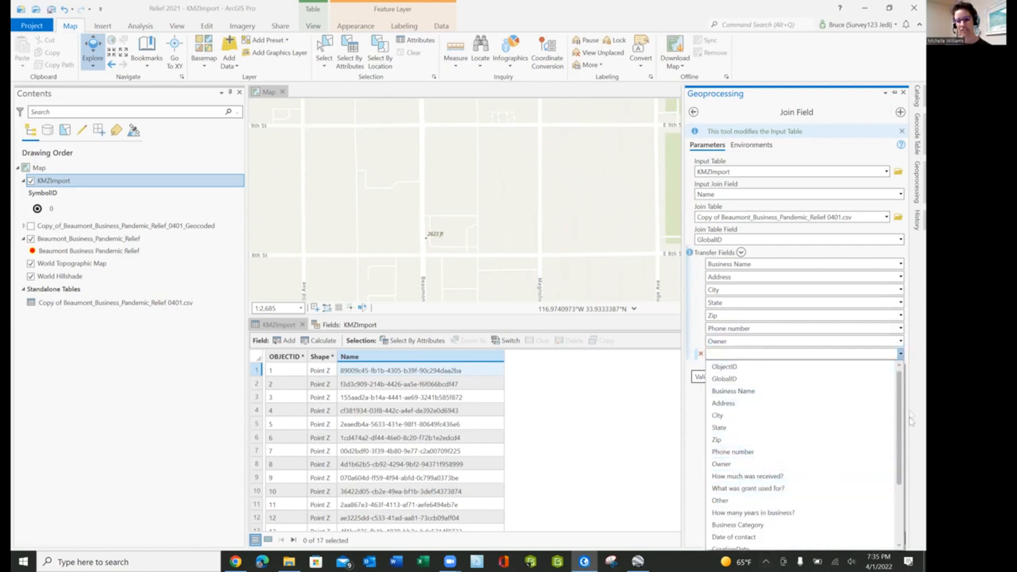
left_click(700, 353)
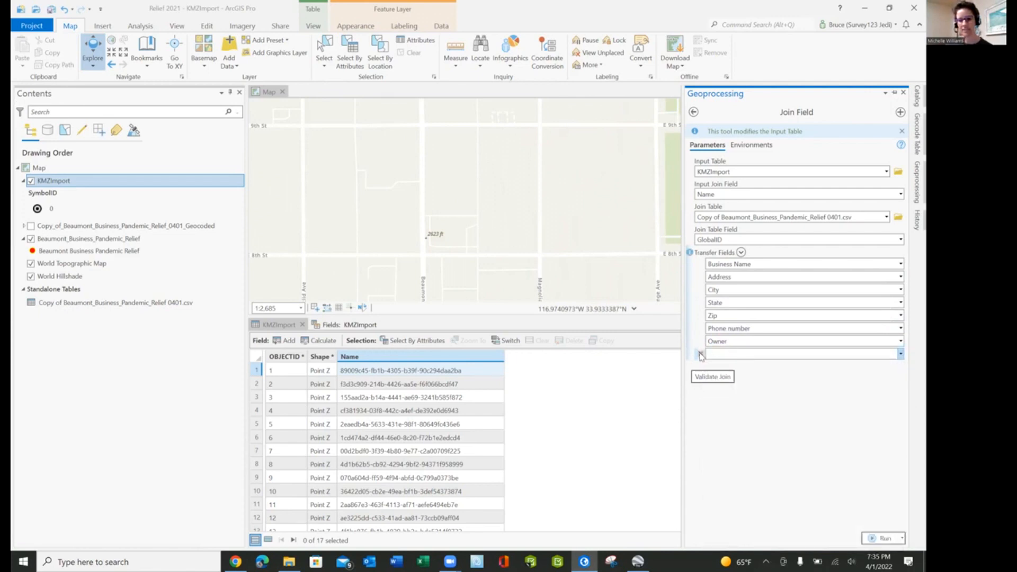
Validate the join and read through the validation messages down to the matched record check
left_click(713, 377)
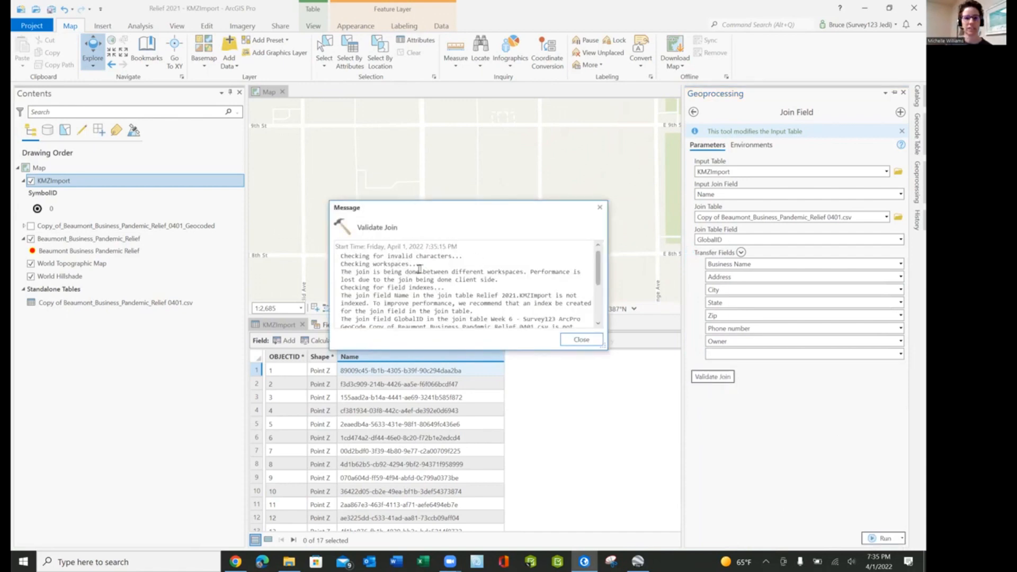
scroll(421, 270, "down", 3)
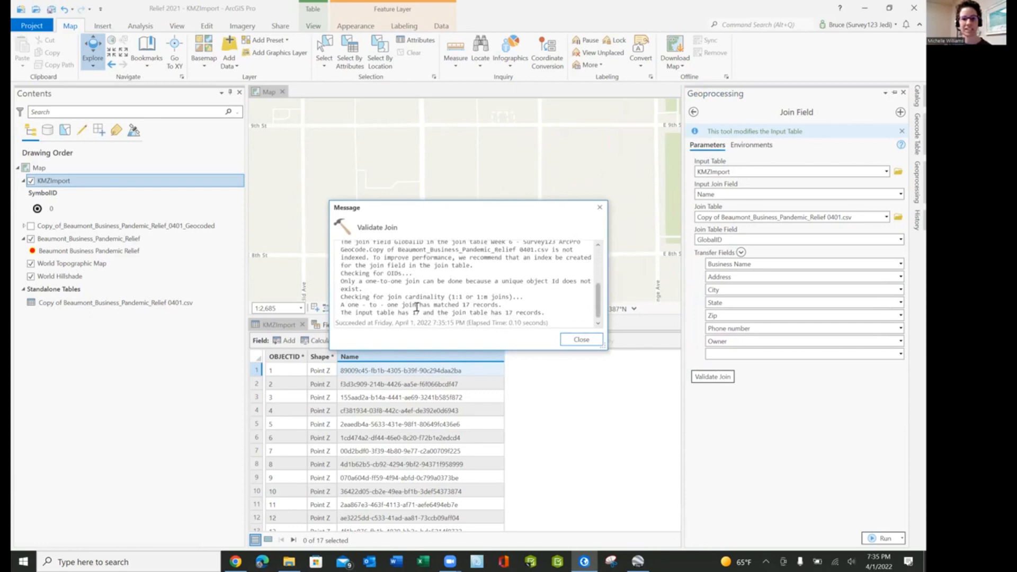
left_click(581, 339)
Run Join Field on KMZImport and narrow the State column in its attribute table
left_click(878, 542)
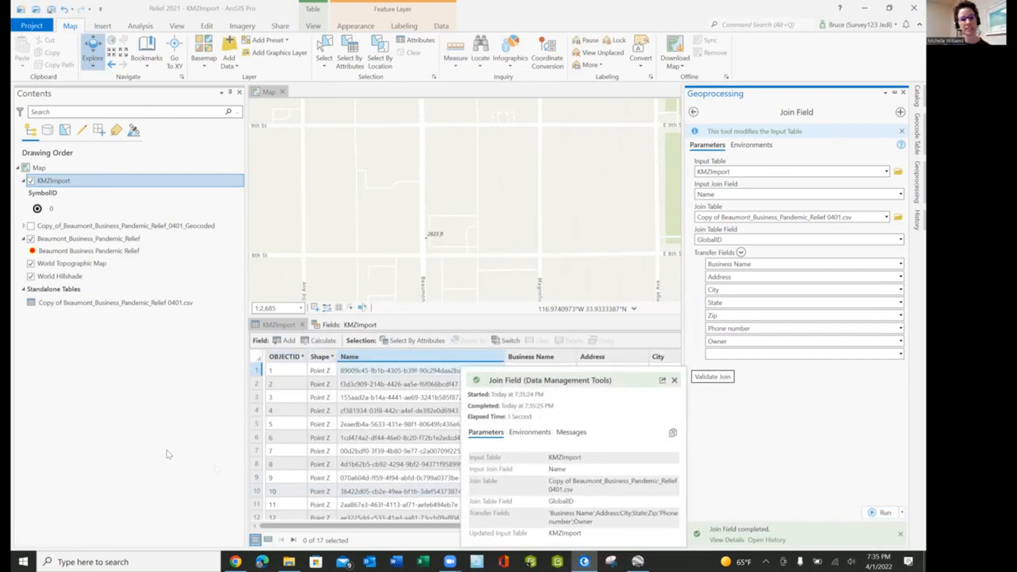
left_click(127, 445)
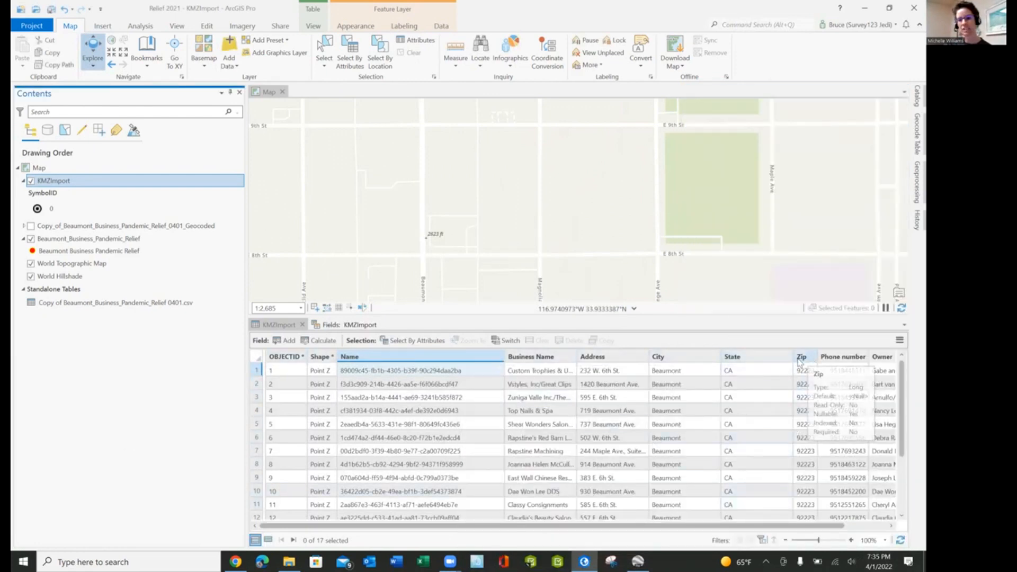
left_click_drag(791, 354, 702, 356)
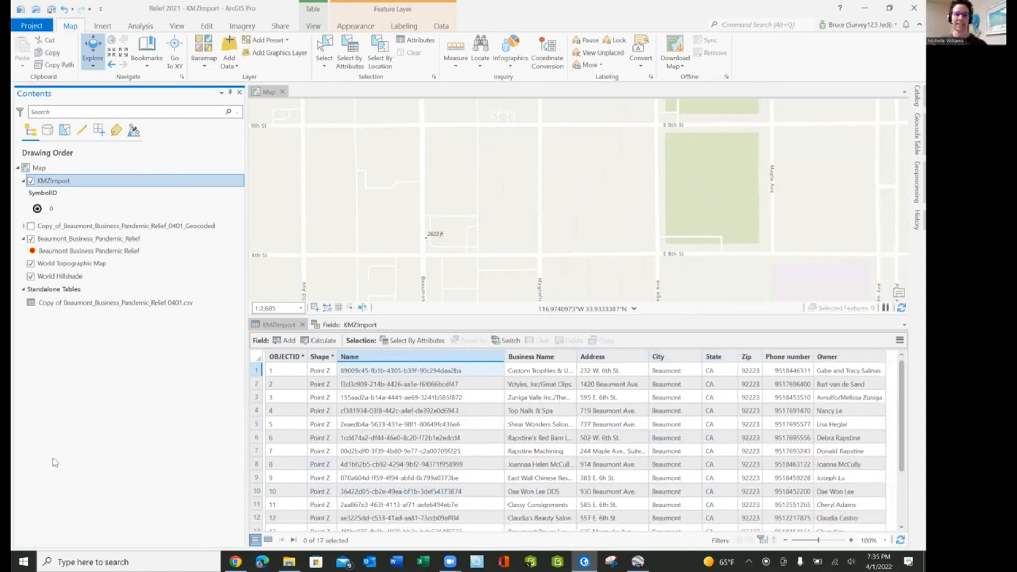